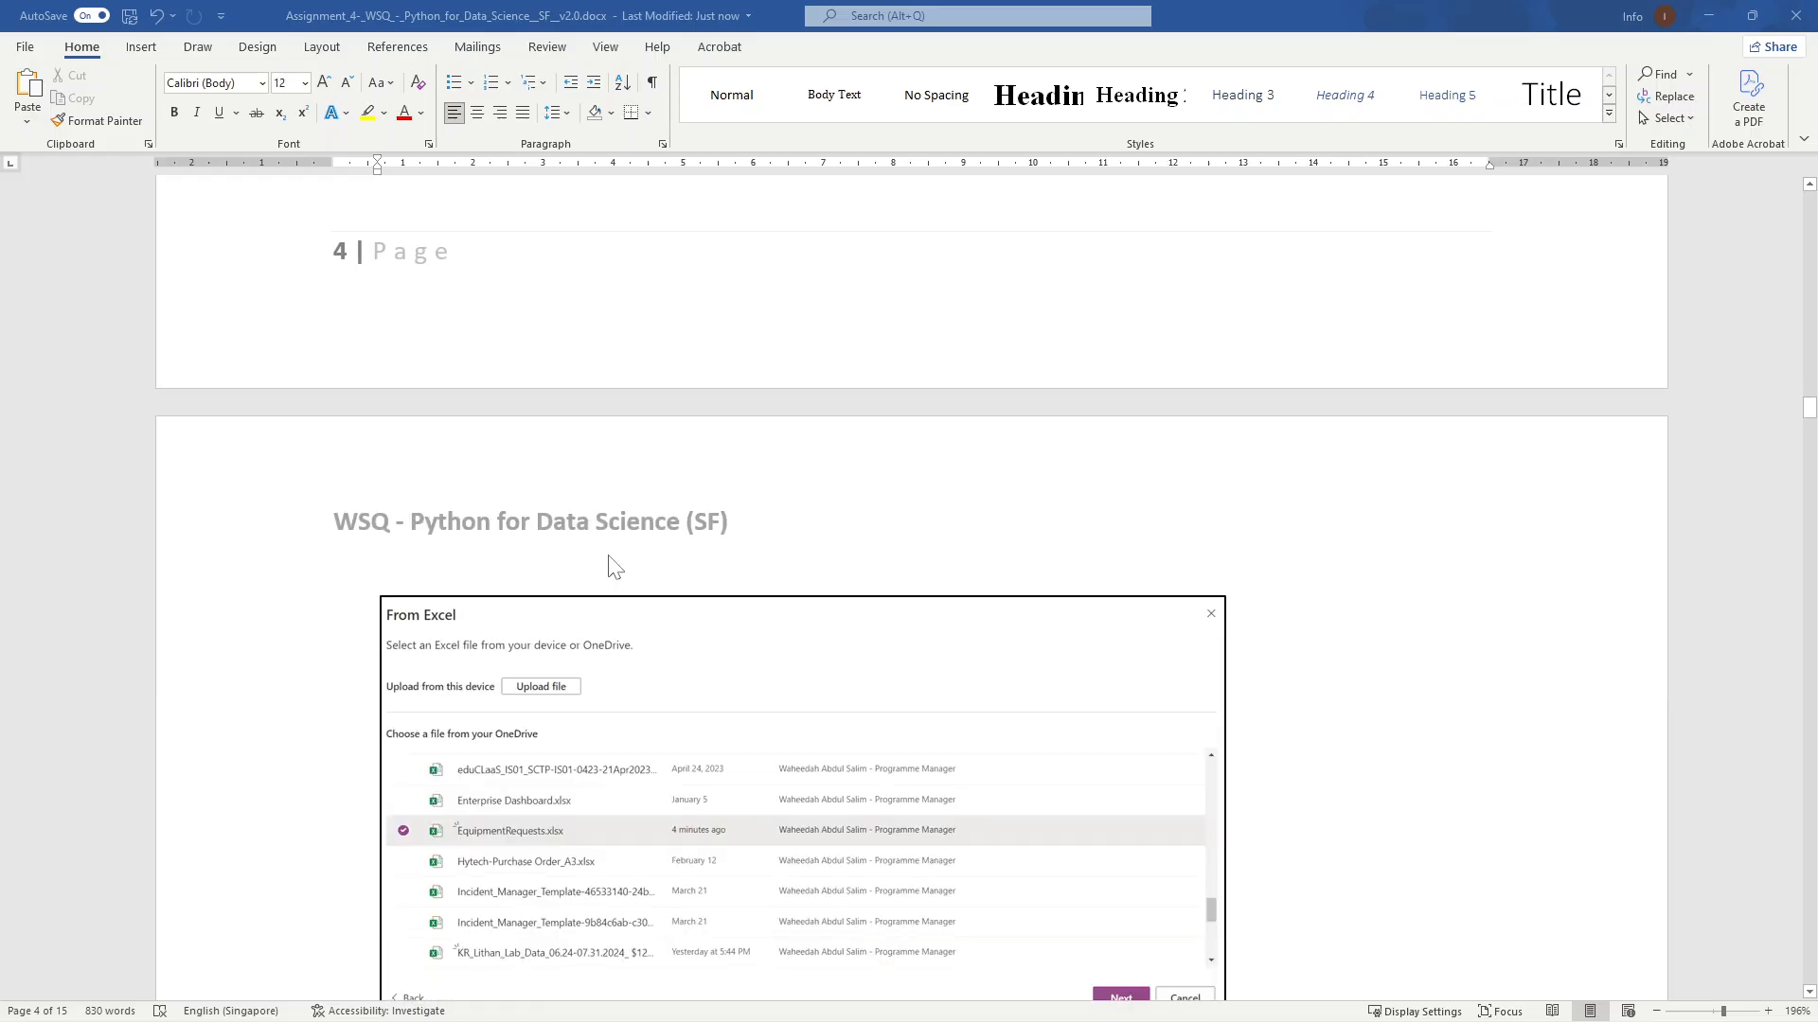
# Step: Review the Task 1 instructions for creating the EquipmentRequests list from an Excel file
pyautogui.scroll(-4, 613, 566)
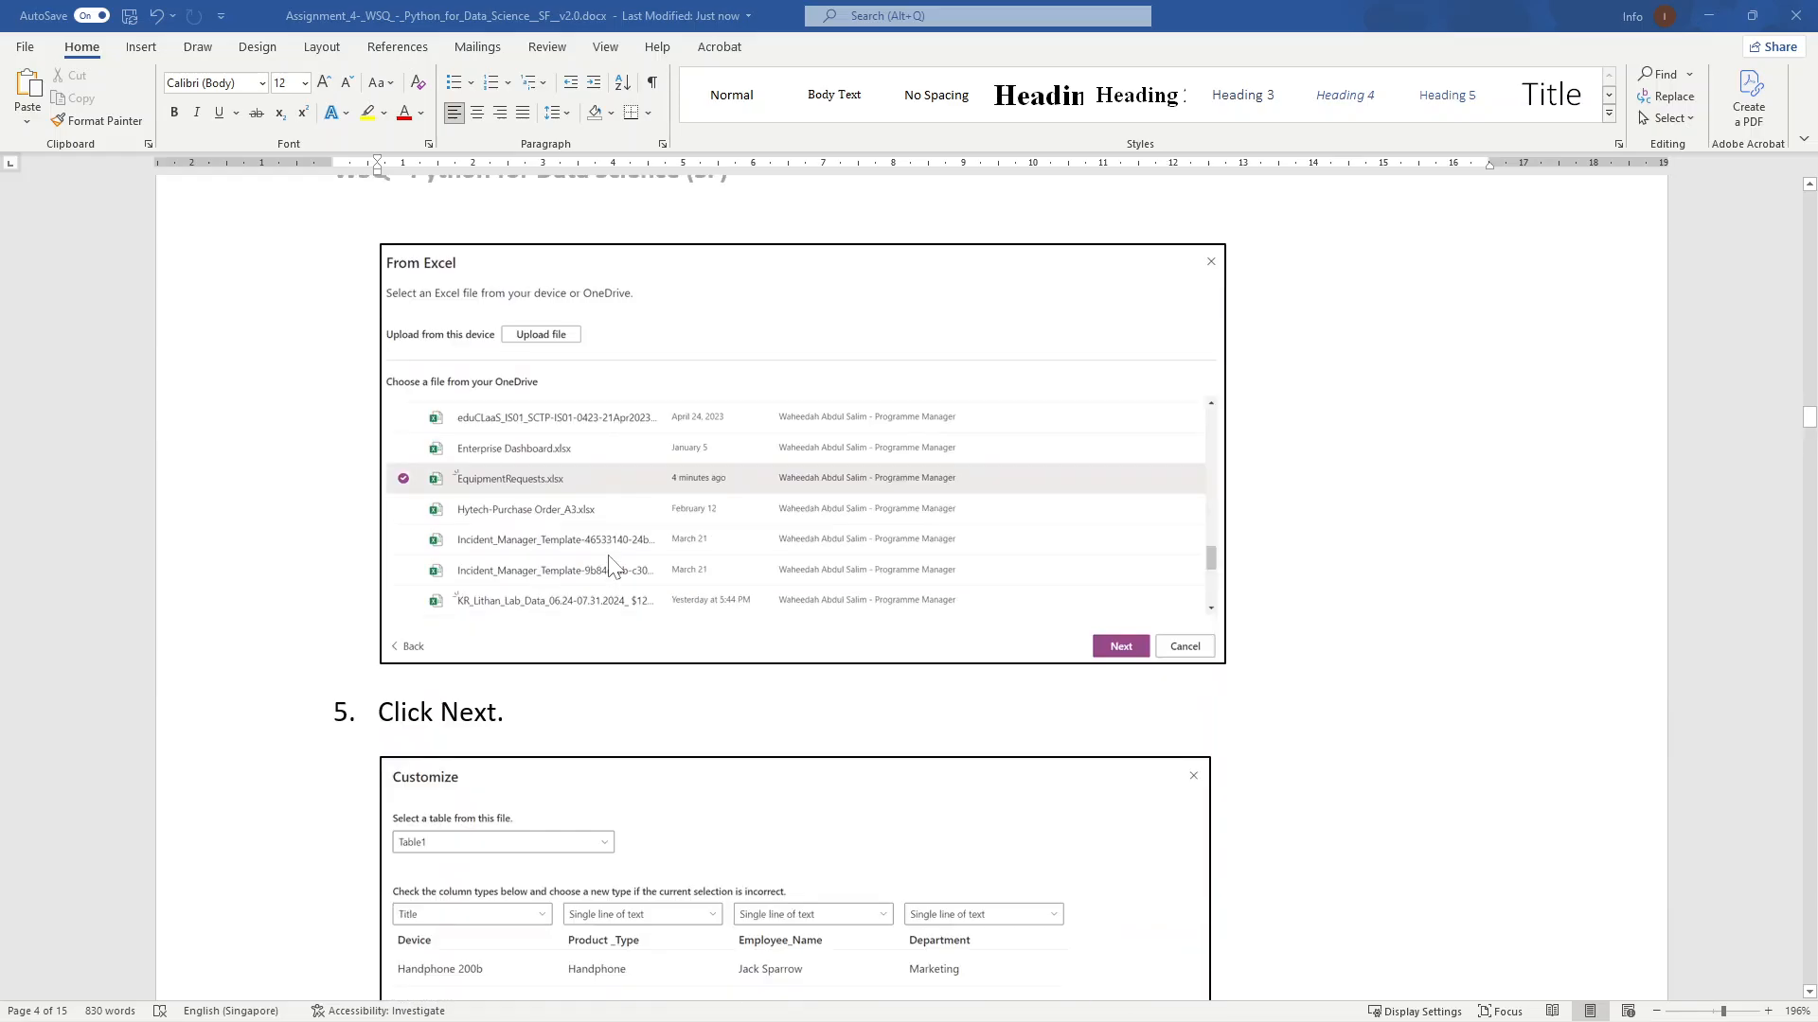
pyautogui.scroll(-4, 609, 559)
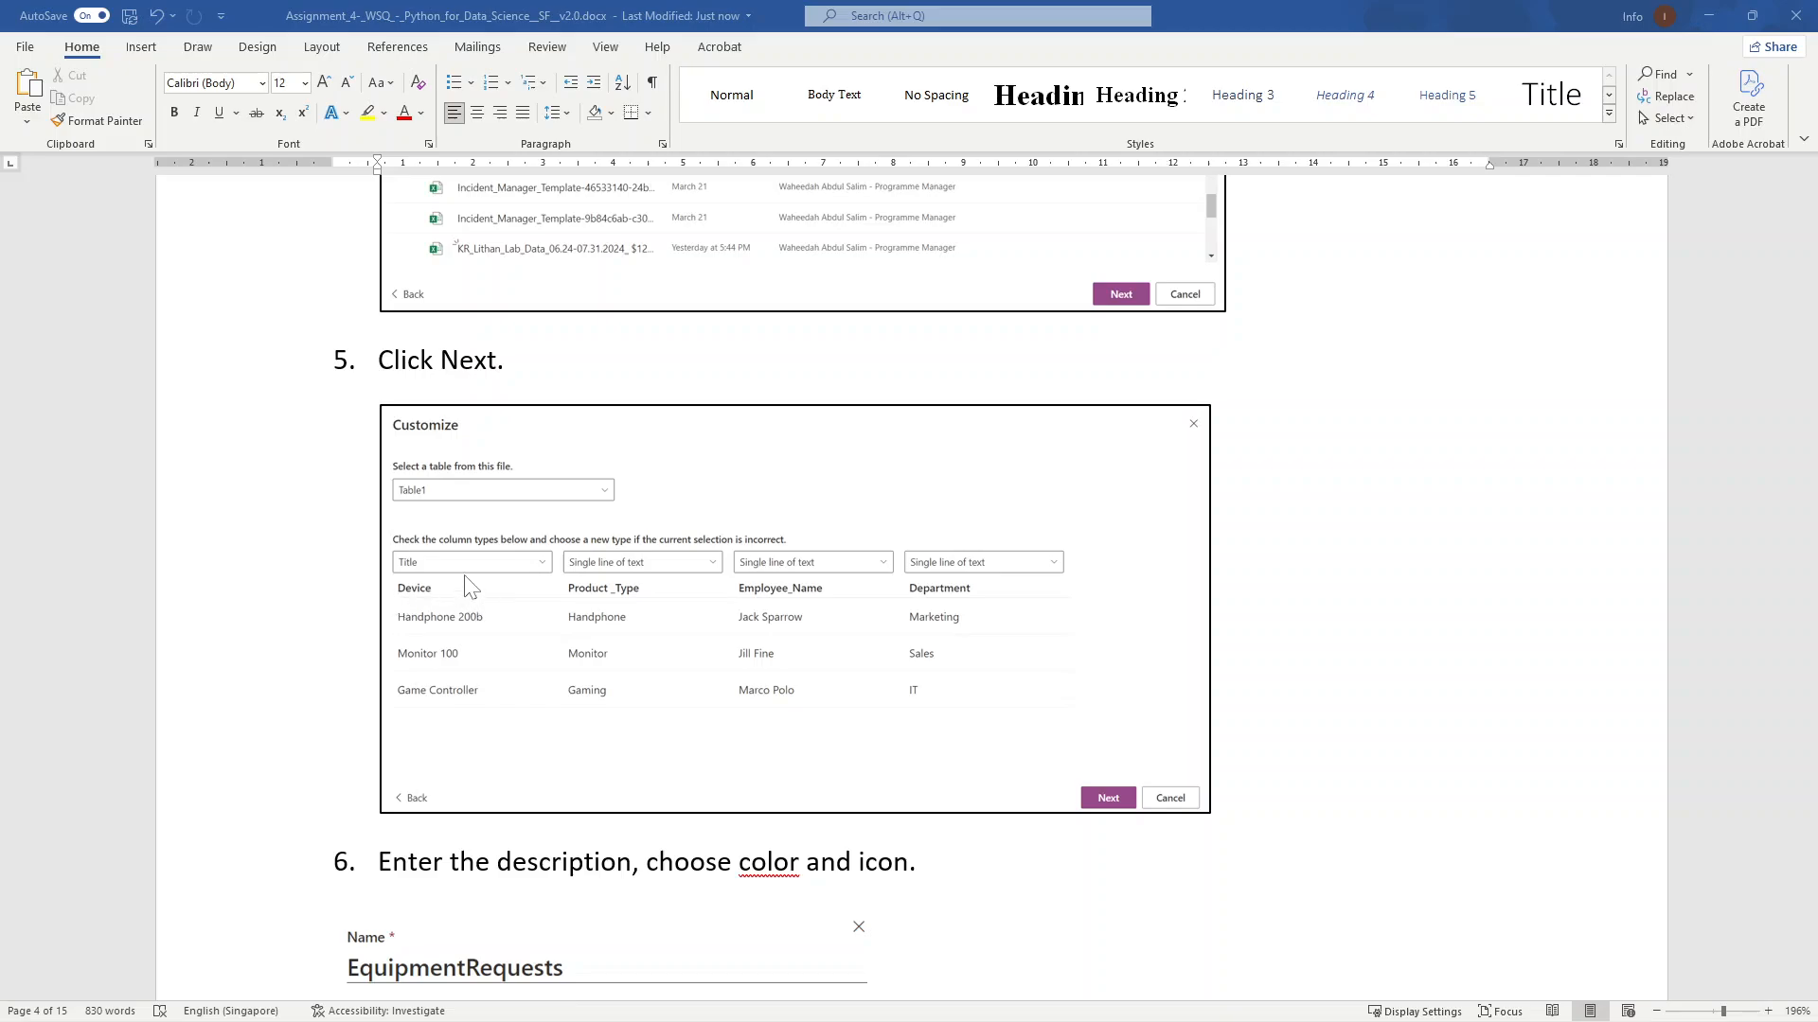
pyautogui.scroll(15, 469, 587)
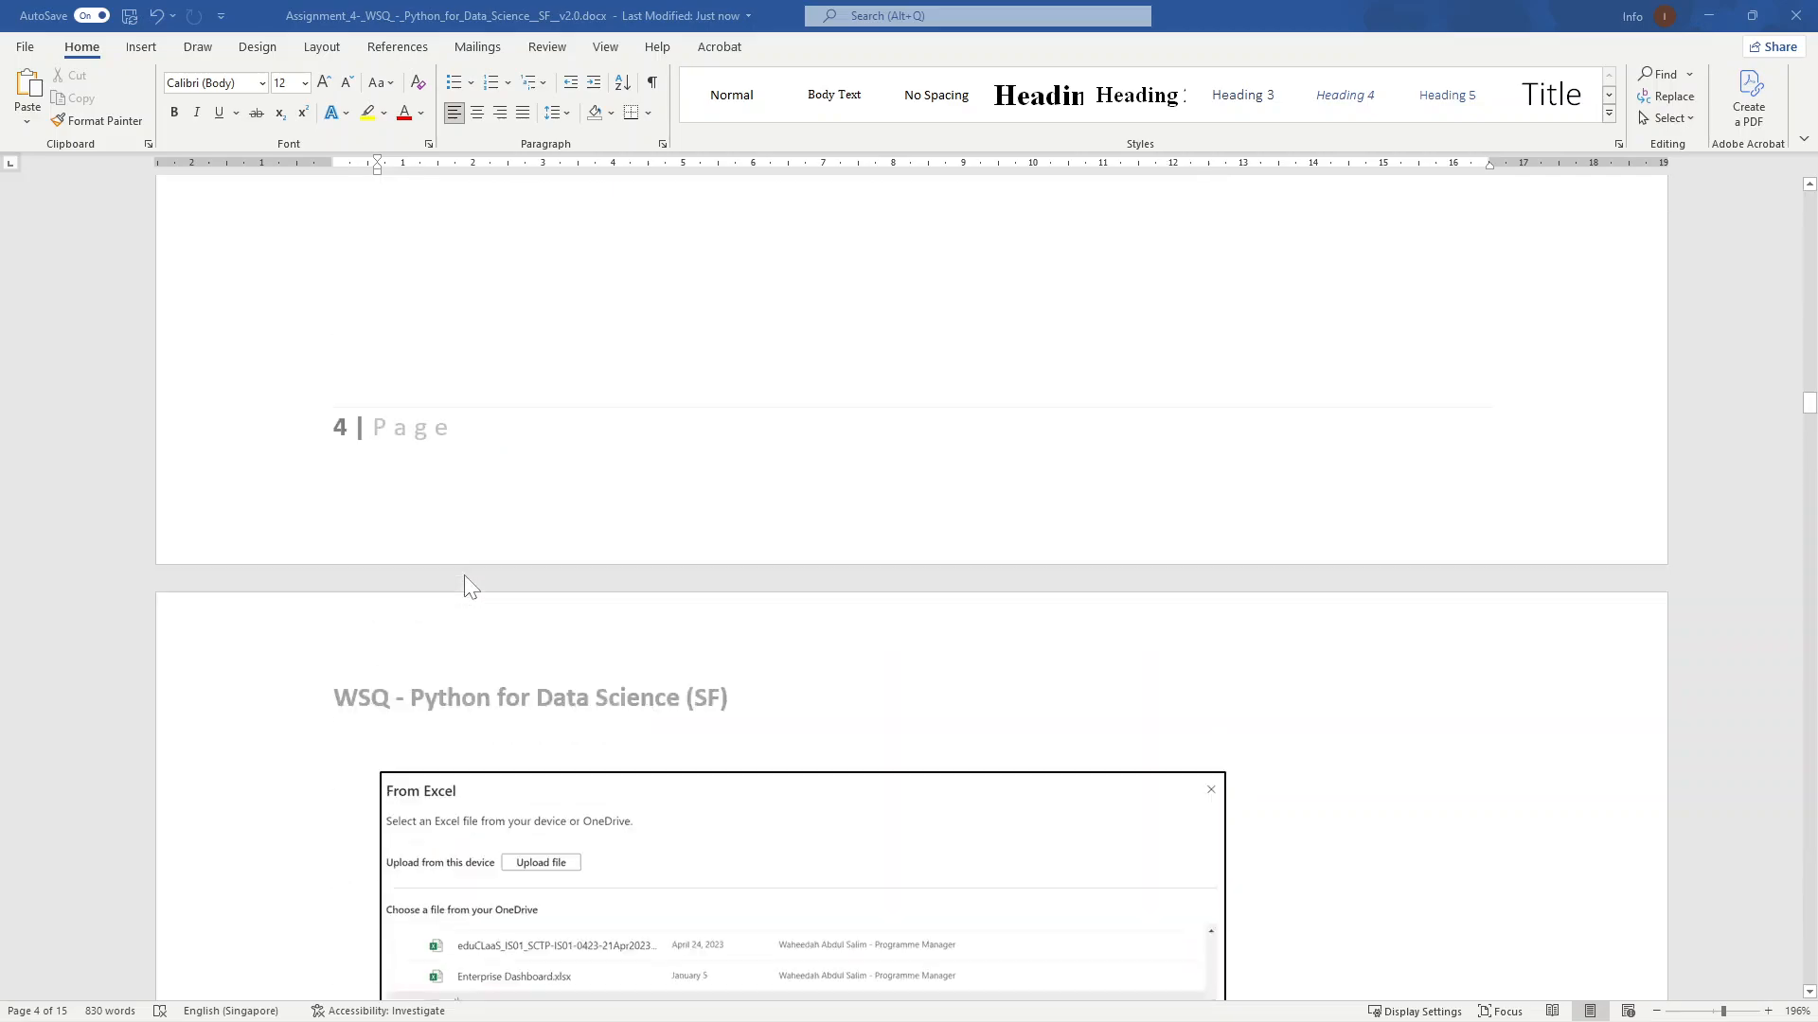
pyautogui.scroll(2, 470, 587)
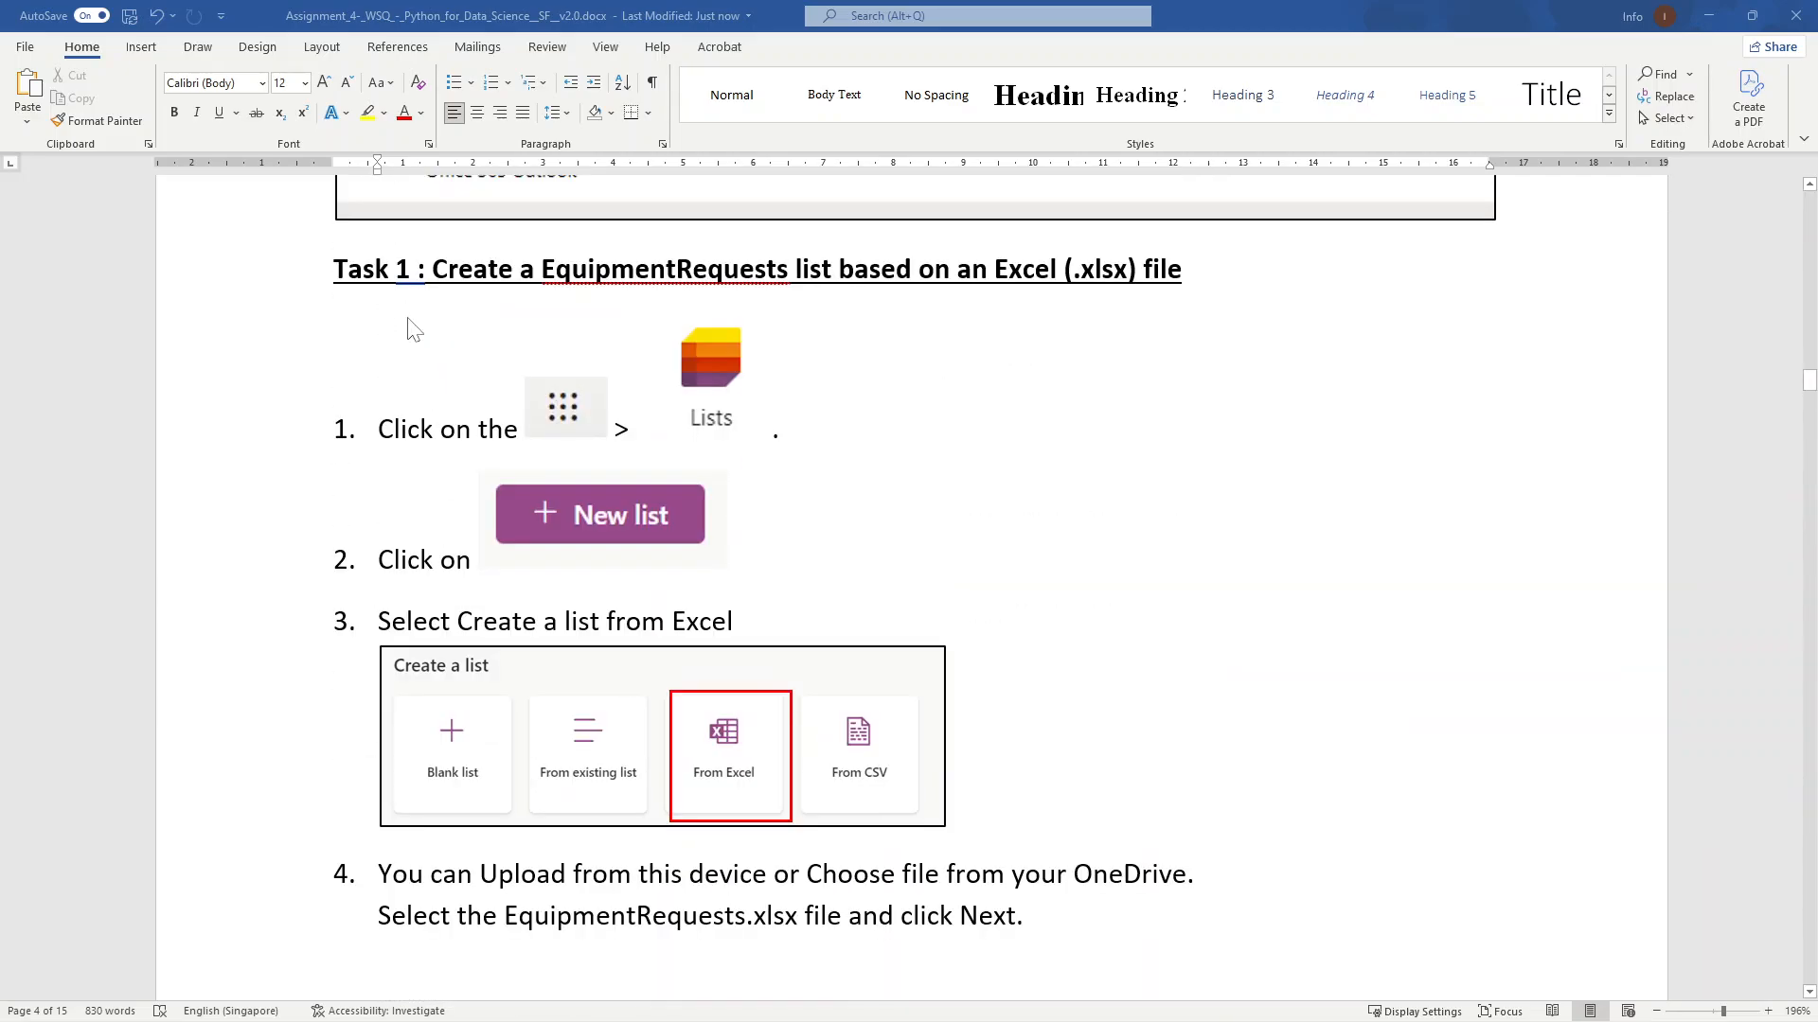
# Step: Switch to the Chrome window that has OneDrive open
pyautogui.moveTo(1136, 1020)
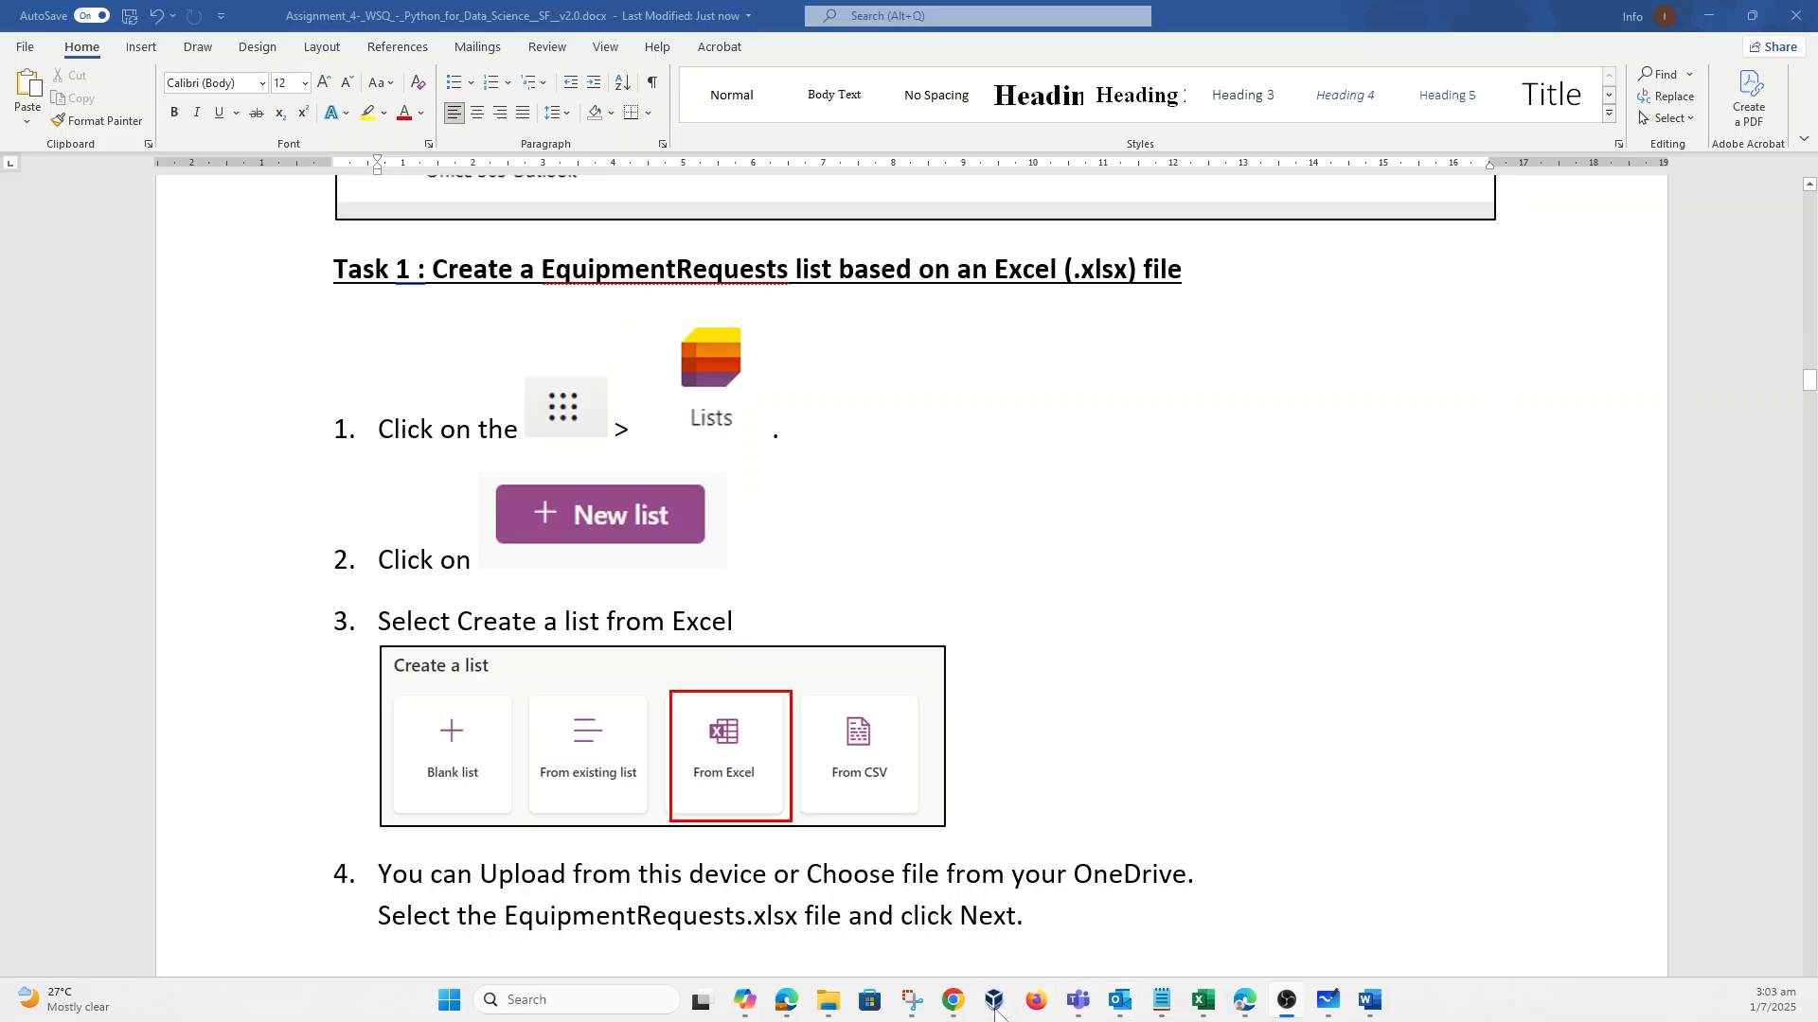
pyautogui.moveTo(956, 1008)
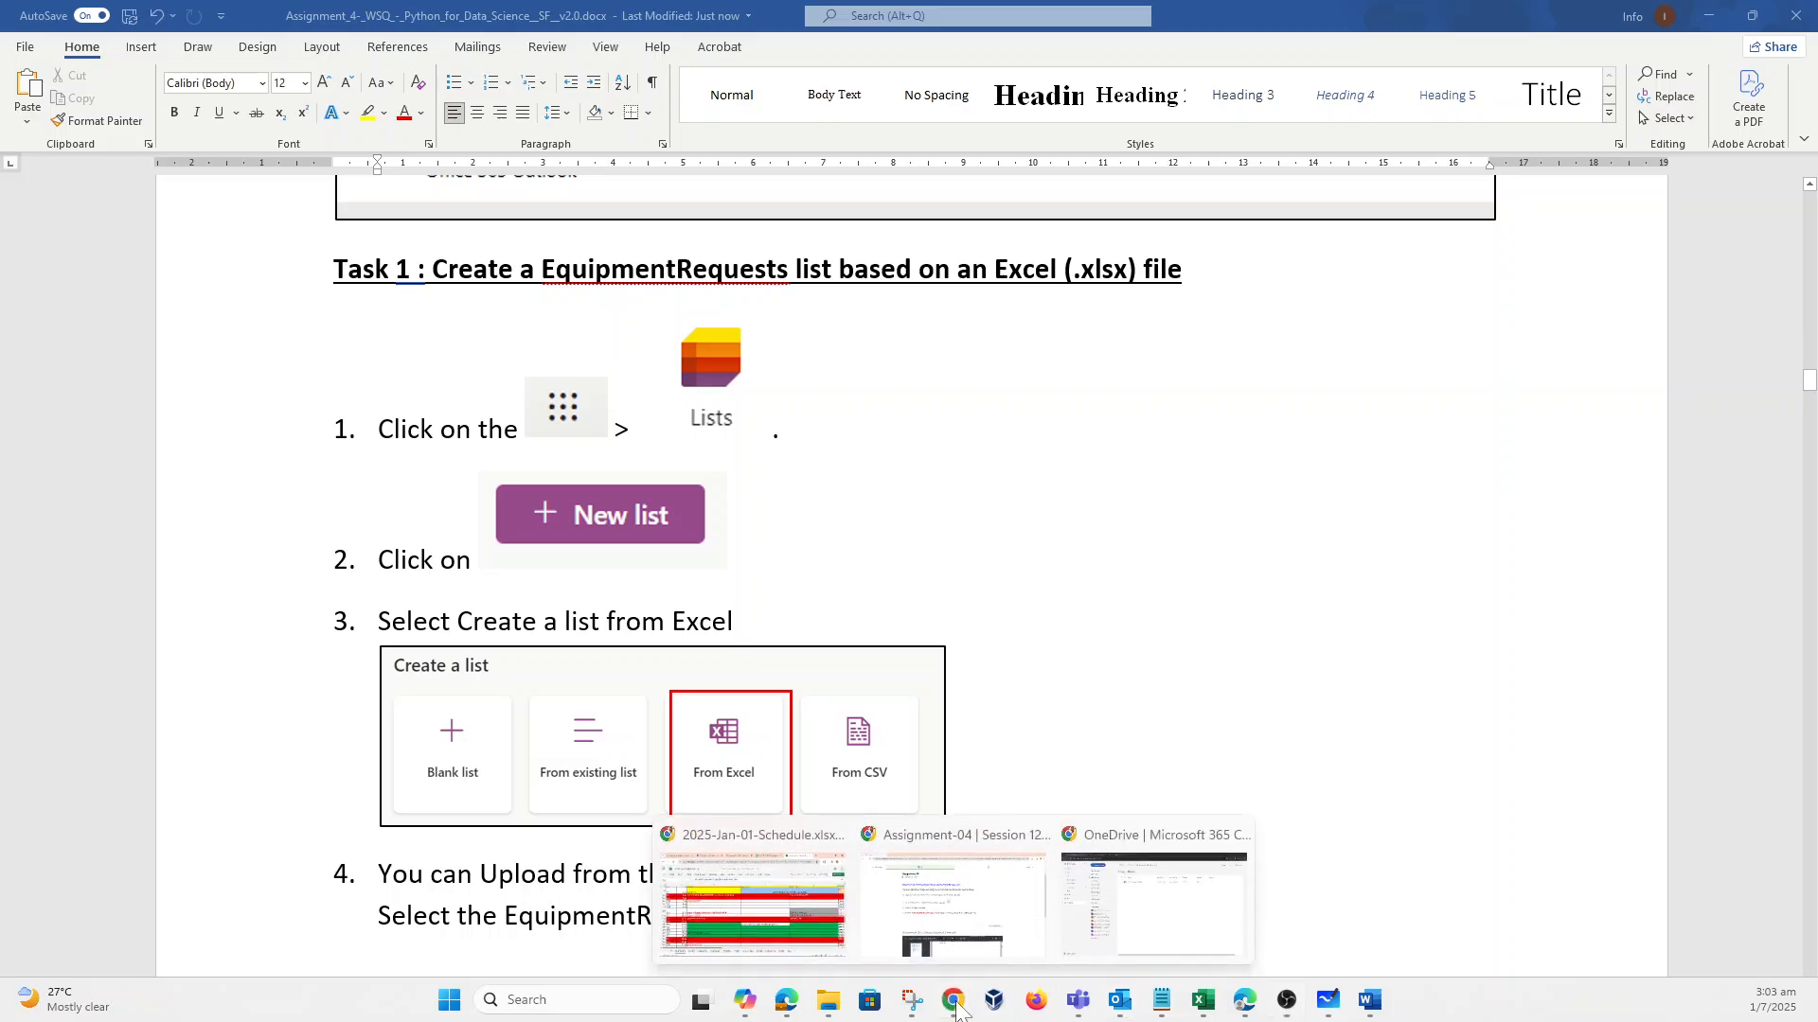
pyautogui.click(1103, 916)
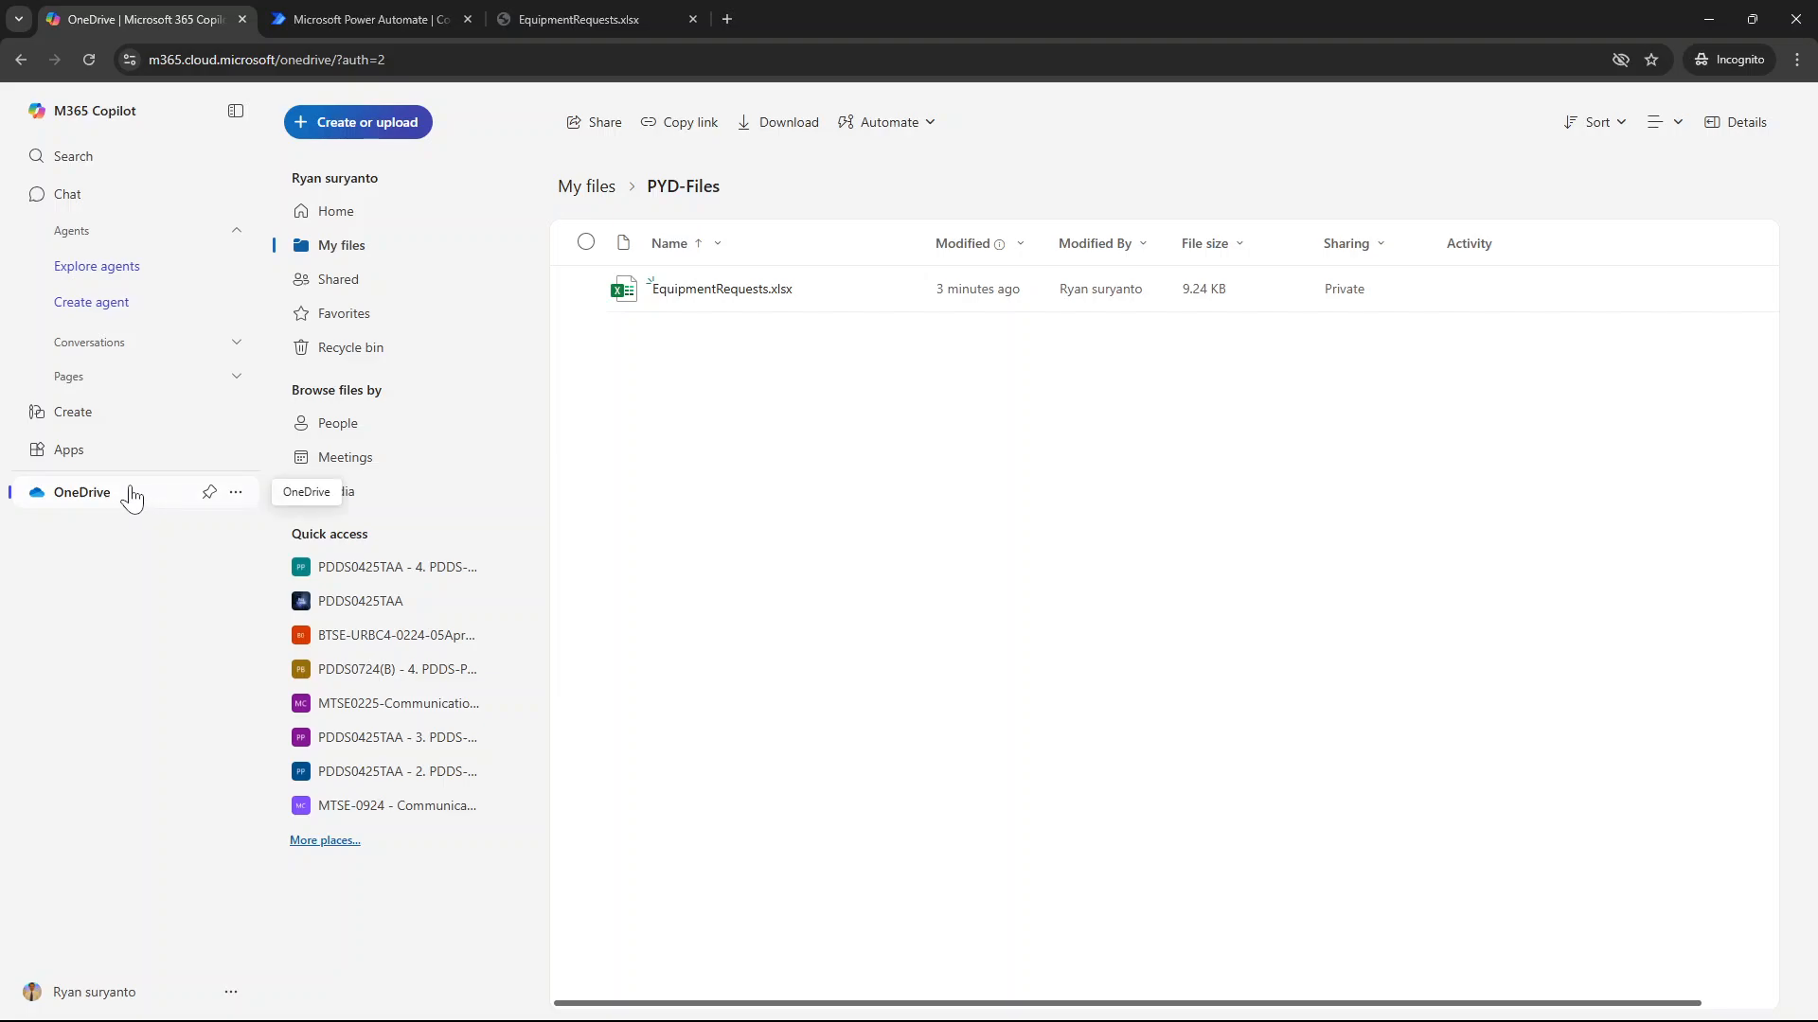
pyautogui.click(21, 60)
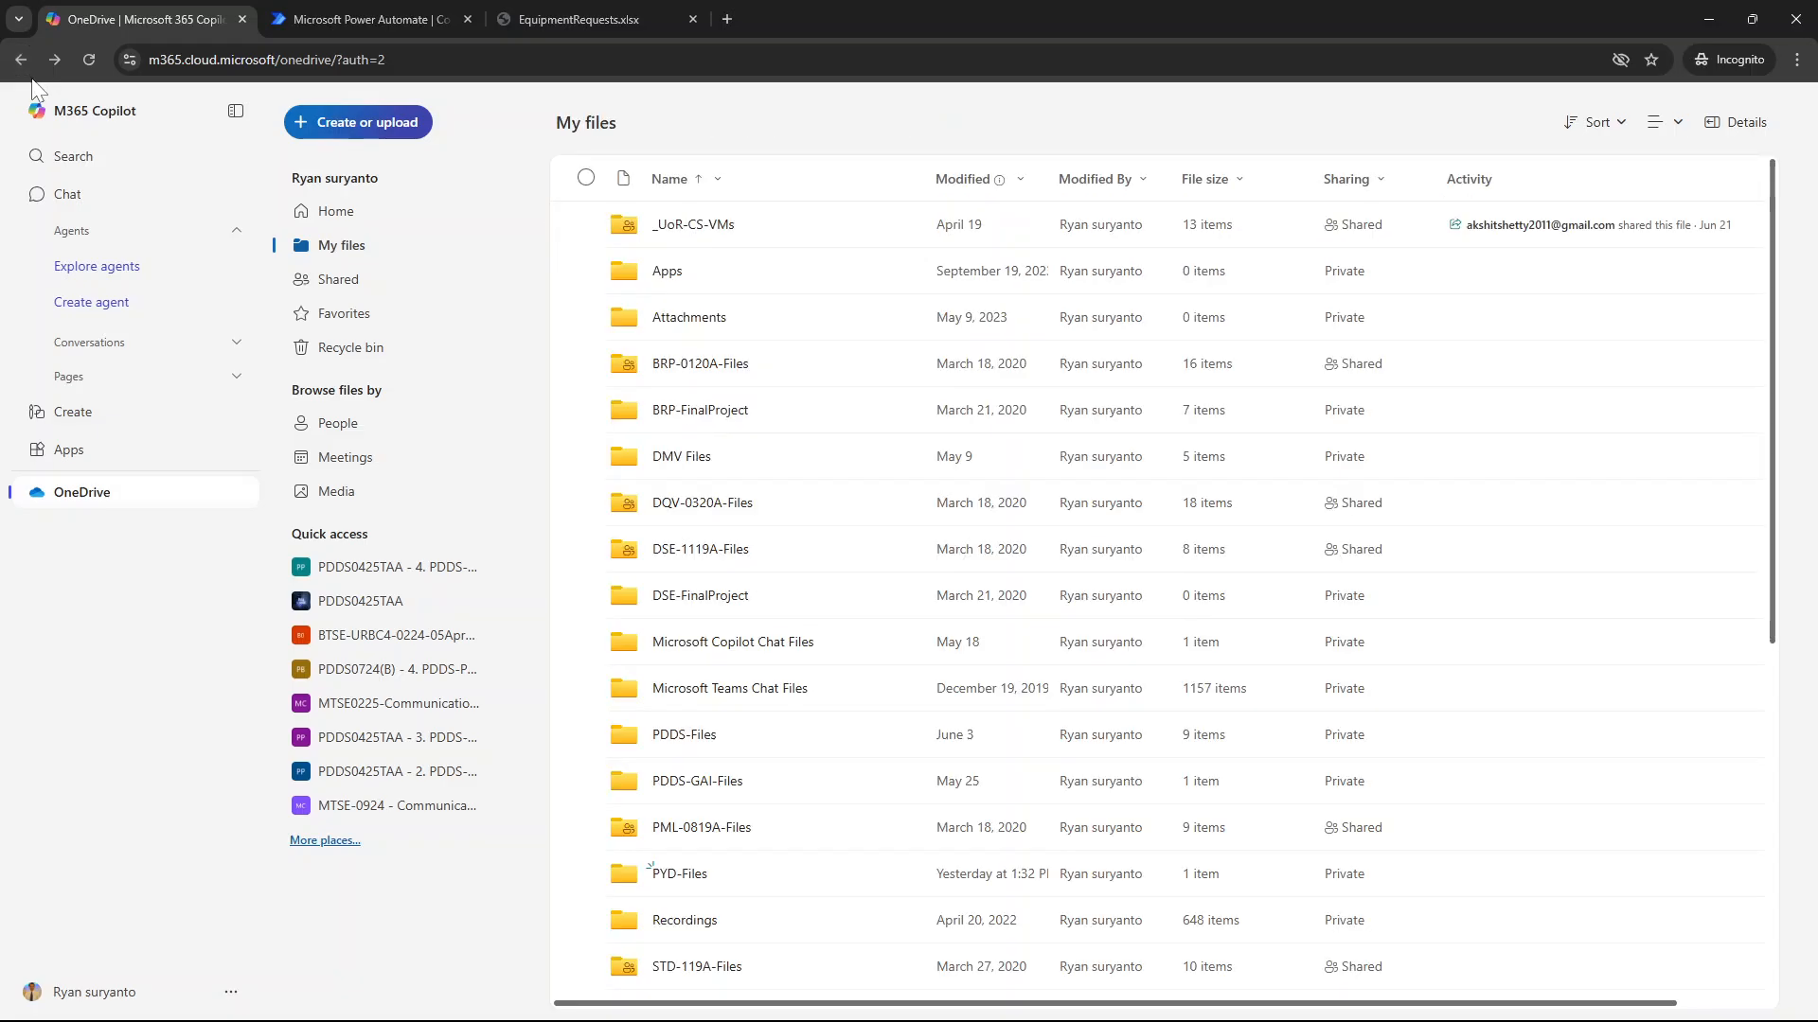
pyautogui.click(21, 60)
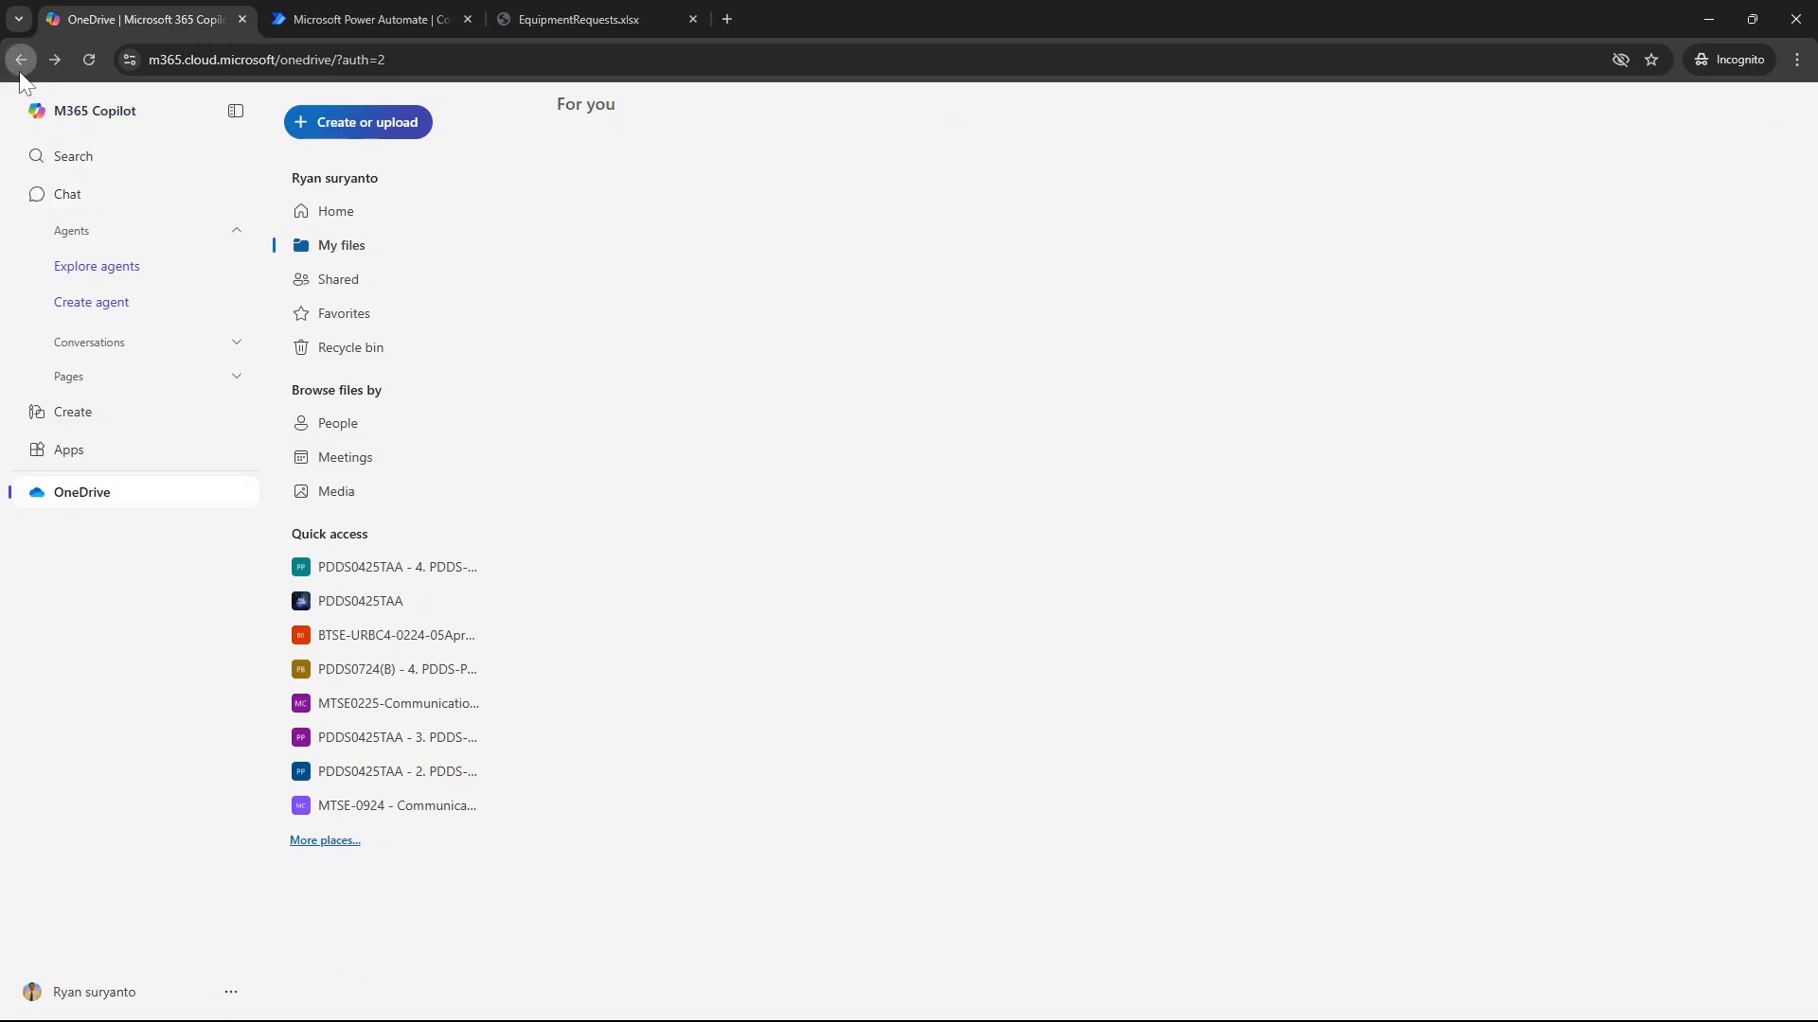
pyautogui.click(21, 60)
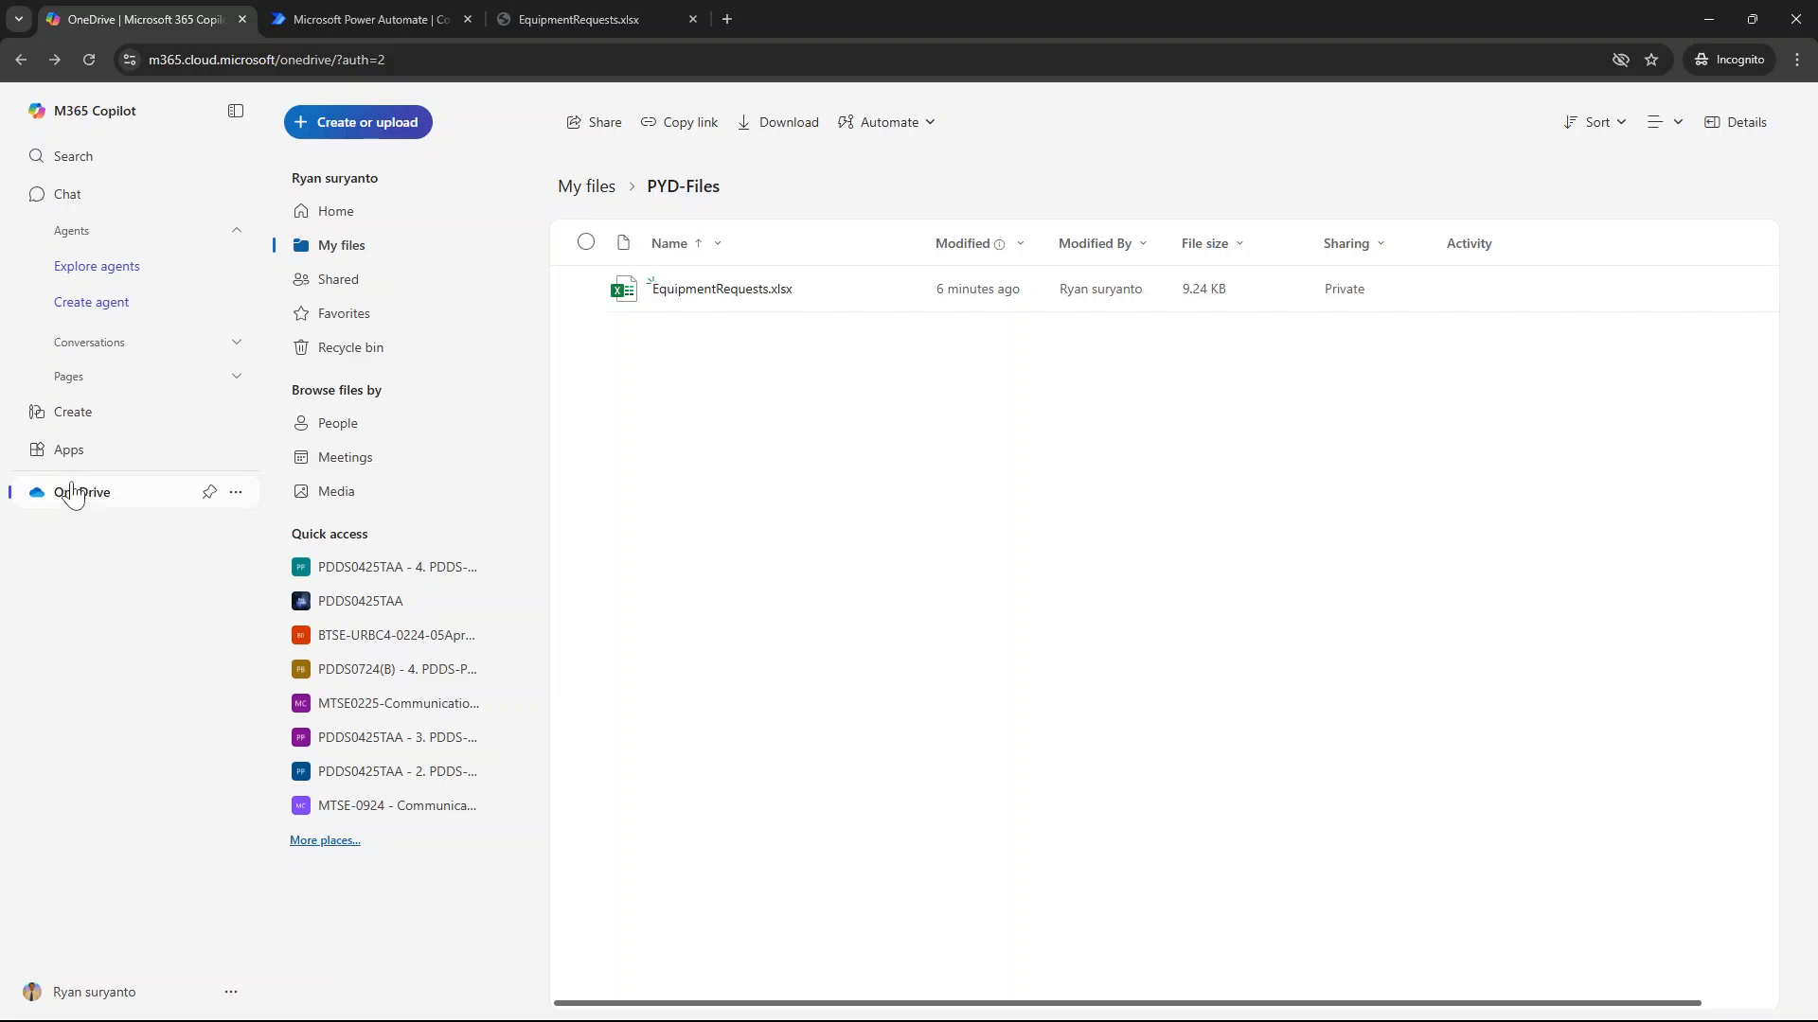
pyautogui.click(266, 63)
pyautogui.click(266, 62)
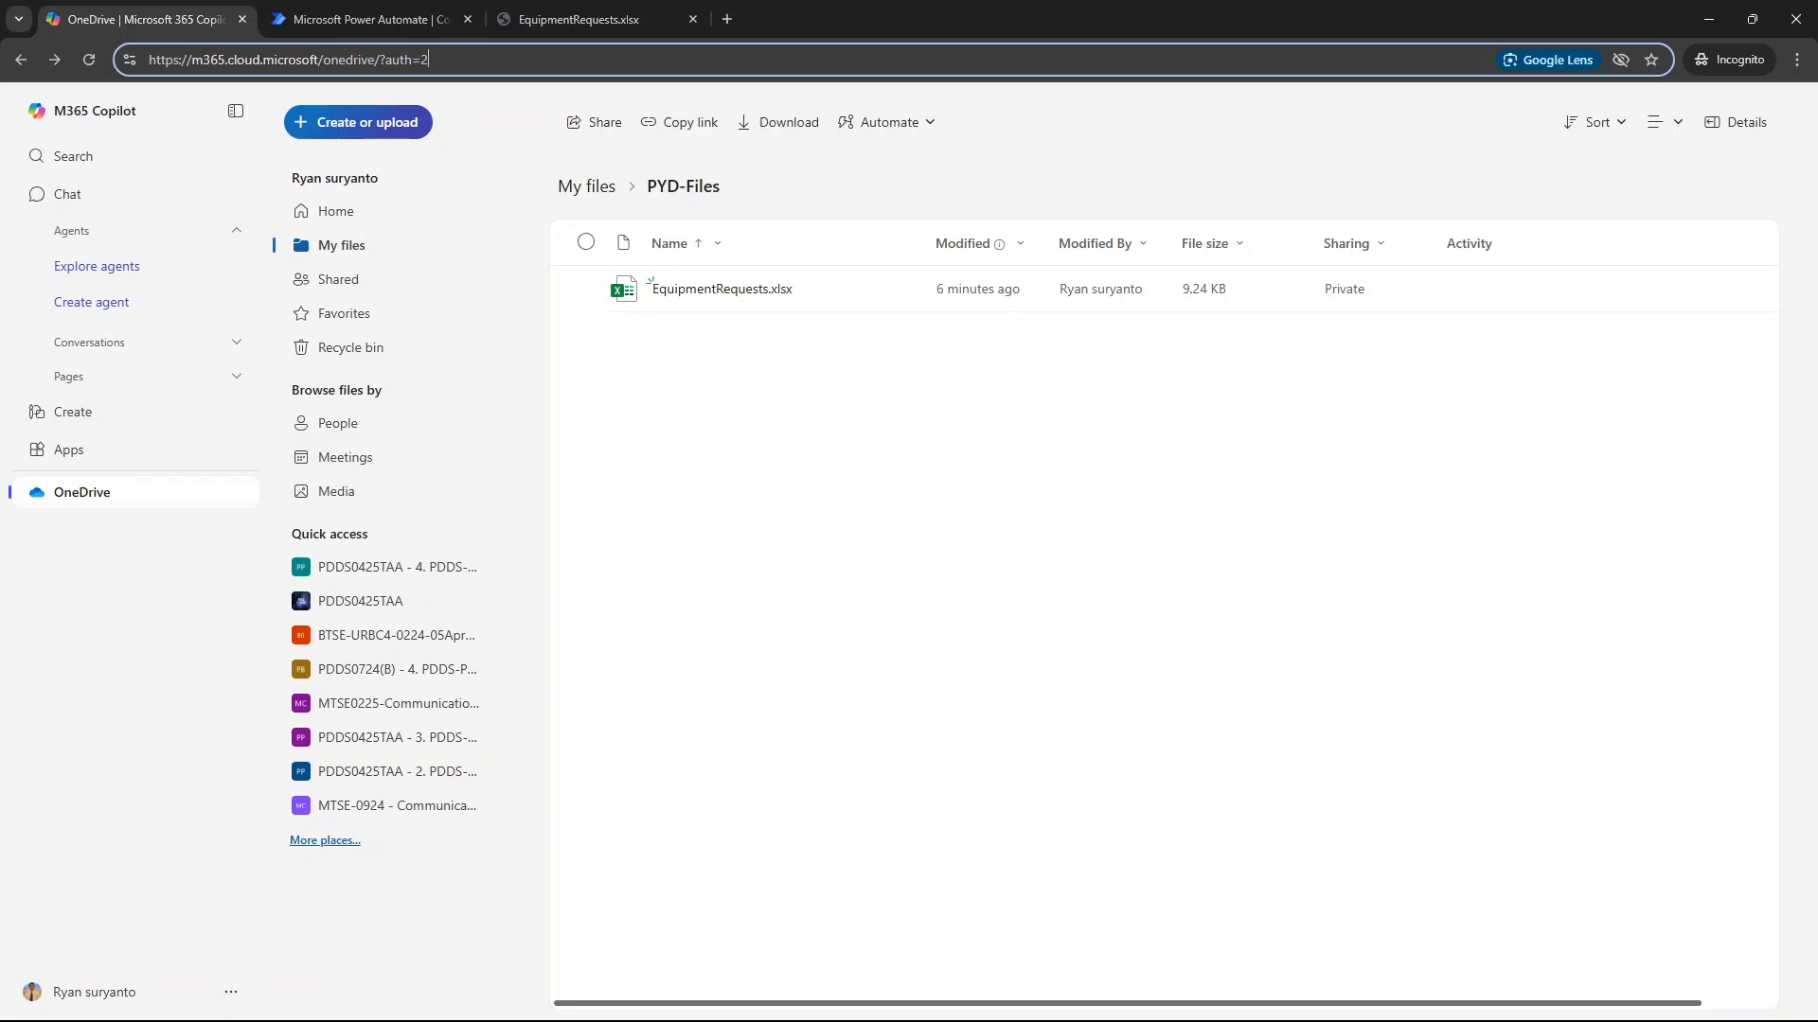
# Step: Go to the open Power Automate connections page and launch the Power Automate home page through the Microsoft 365 app launcher
pyautogui.click(401, 24)
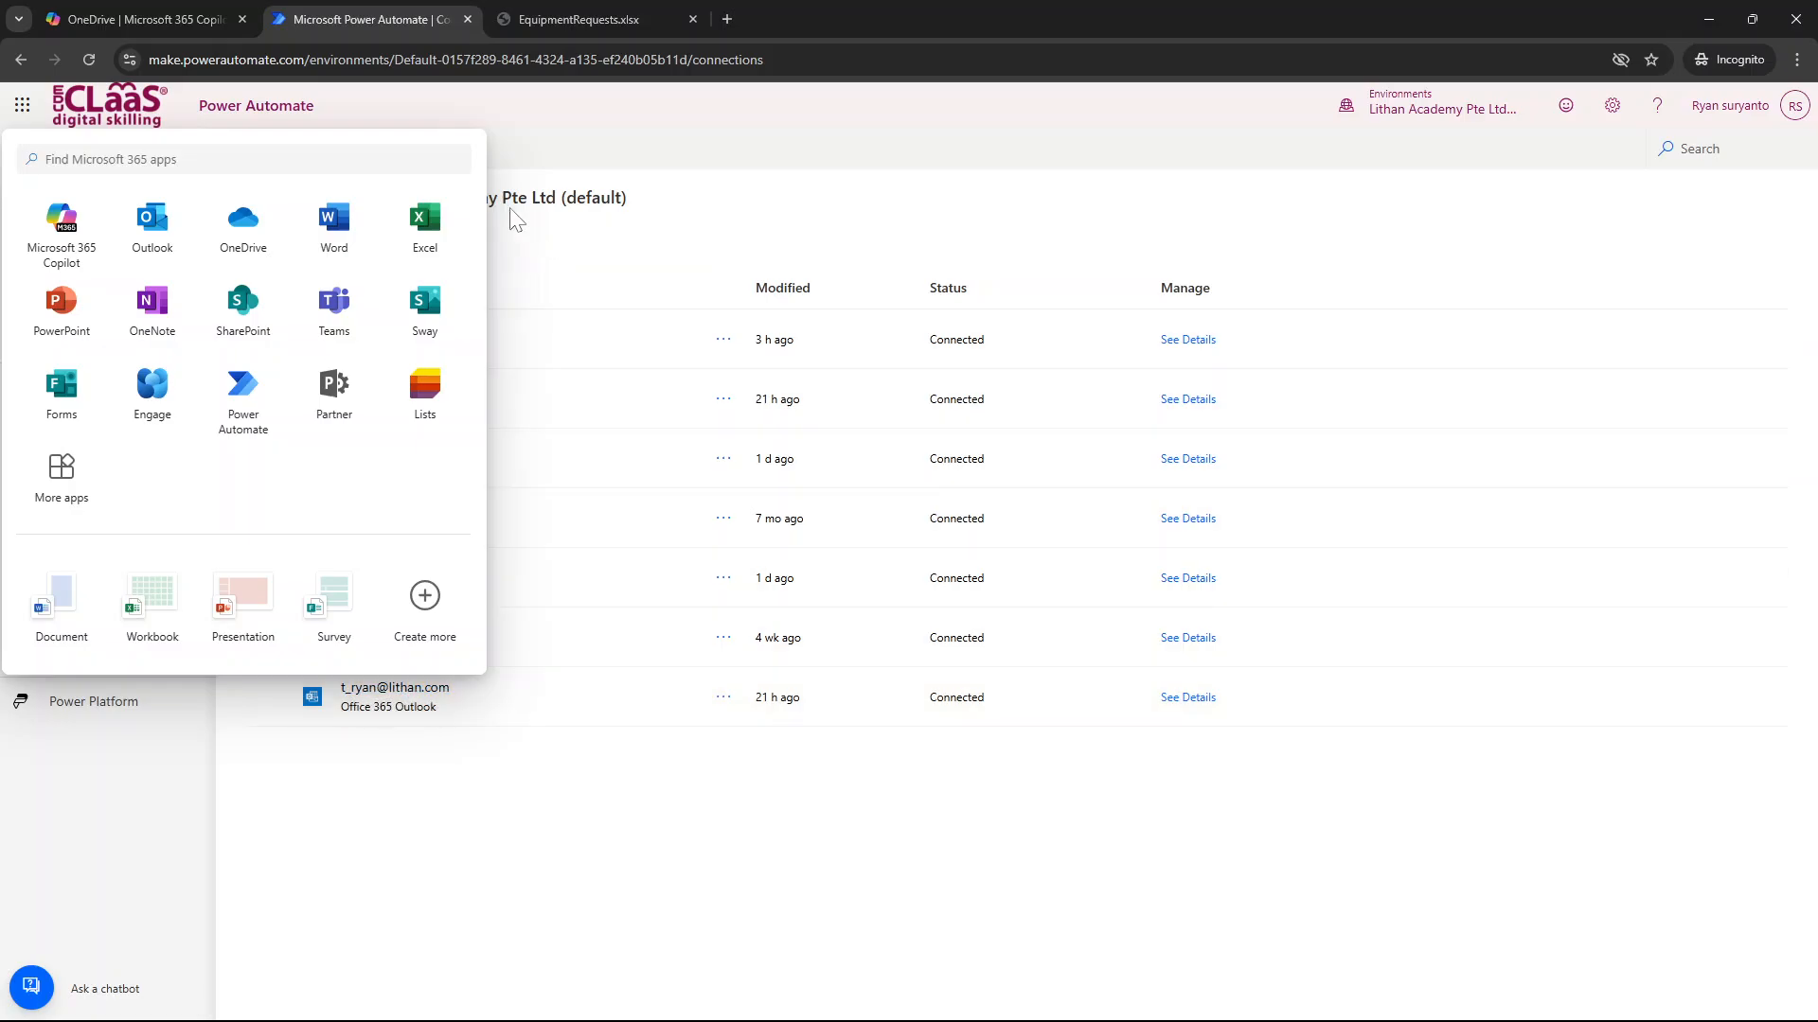
pyautogui.click(418, 169)
pyautogui.click(343, 61)
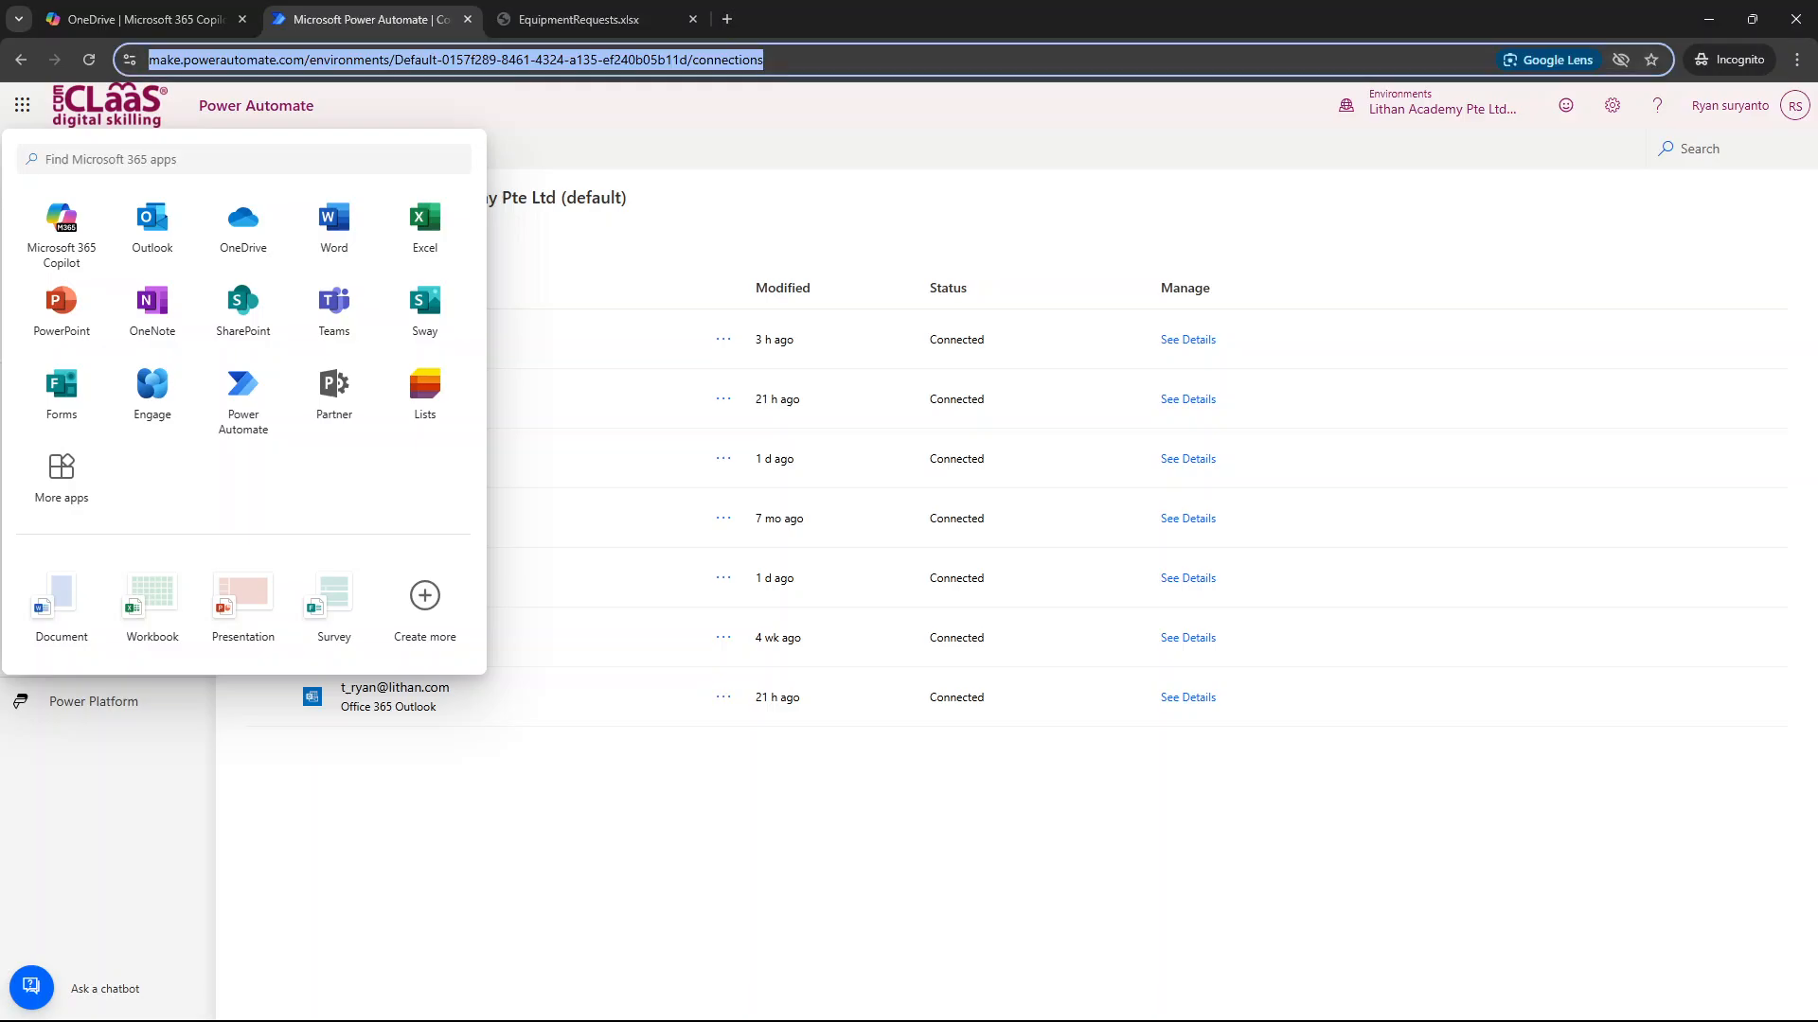
pyautogui.click(123, 705)
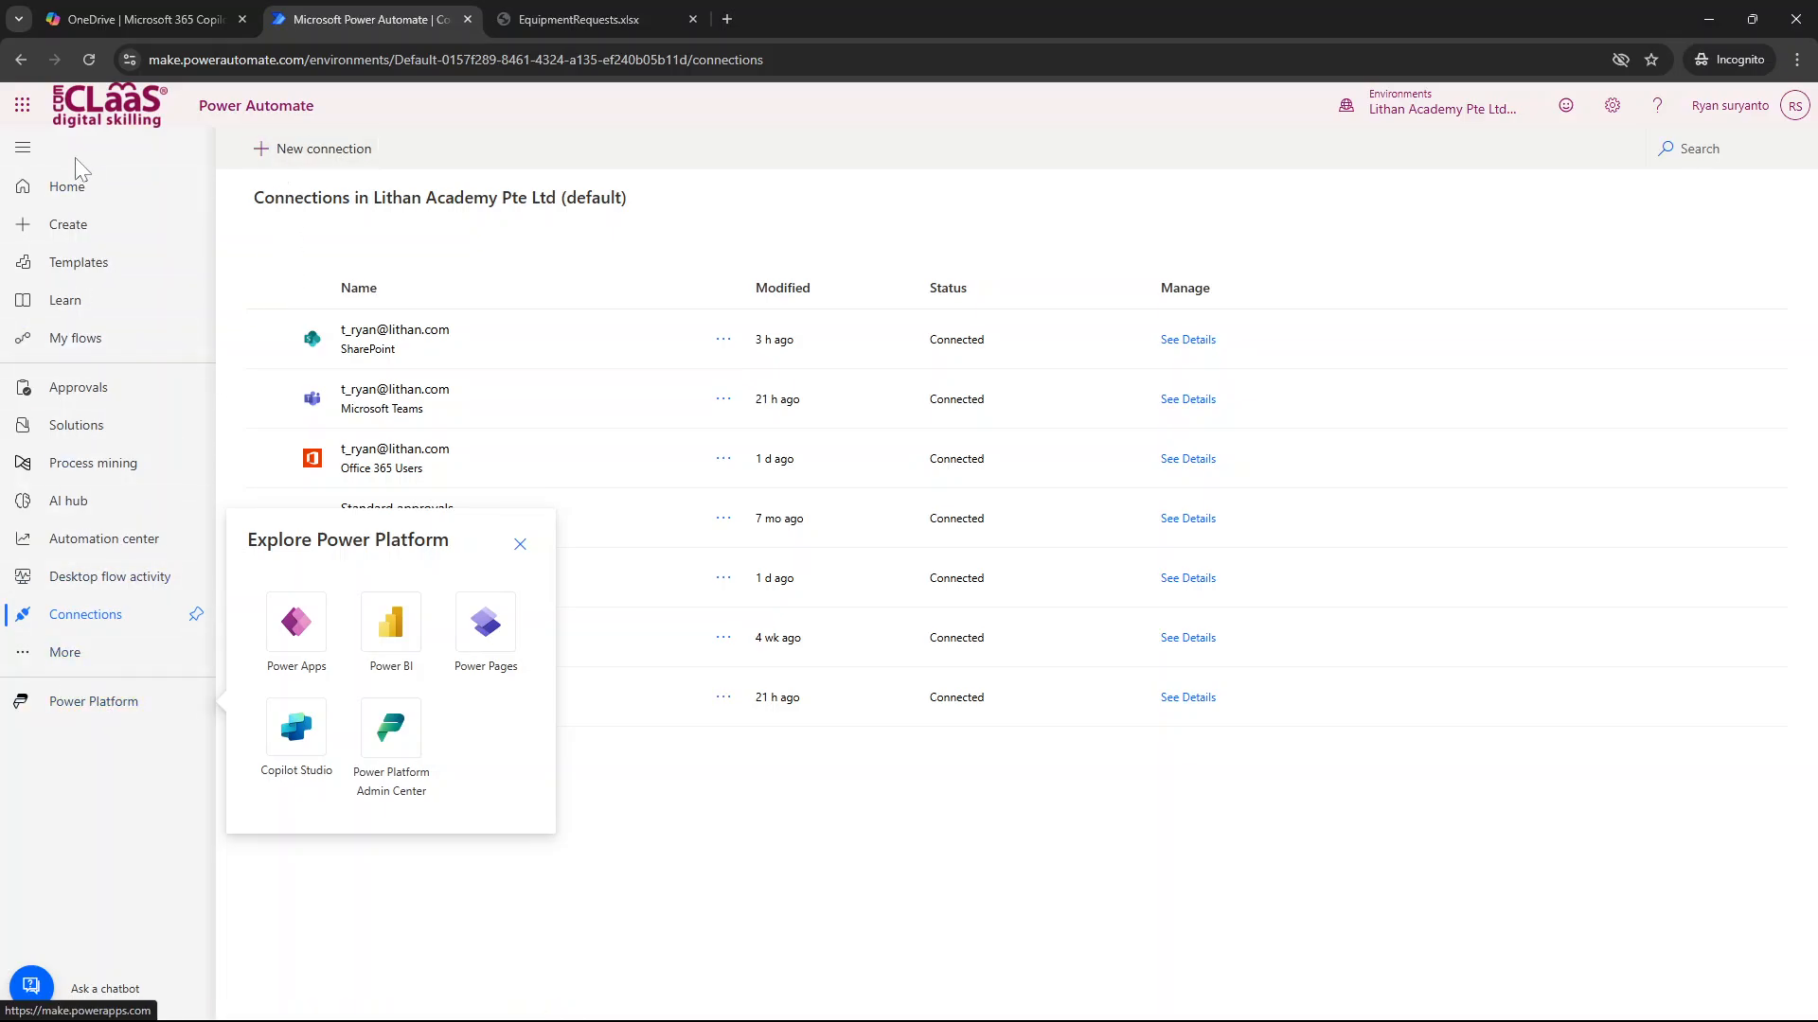
pyautogui.click(23, 106)
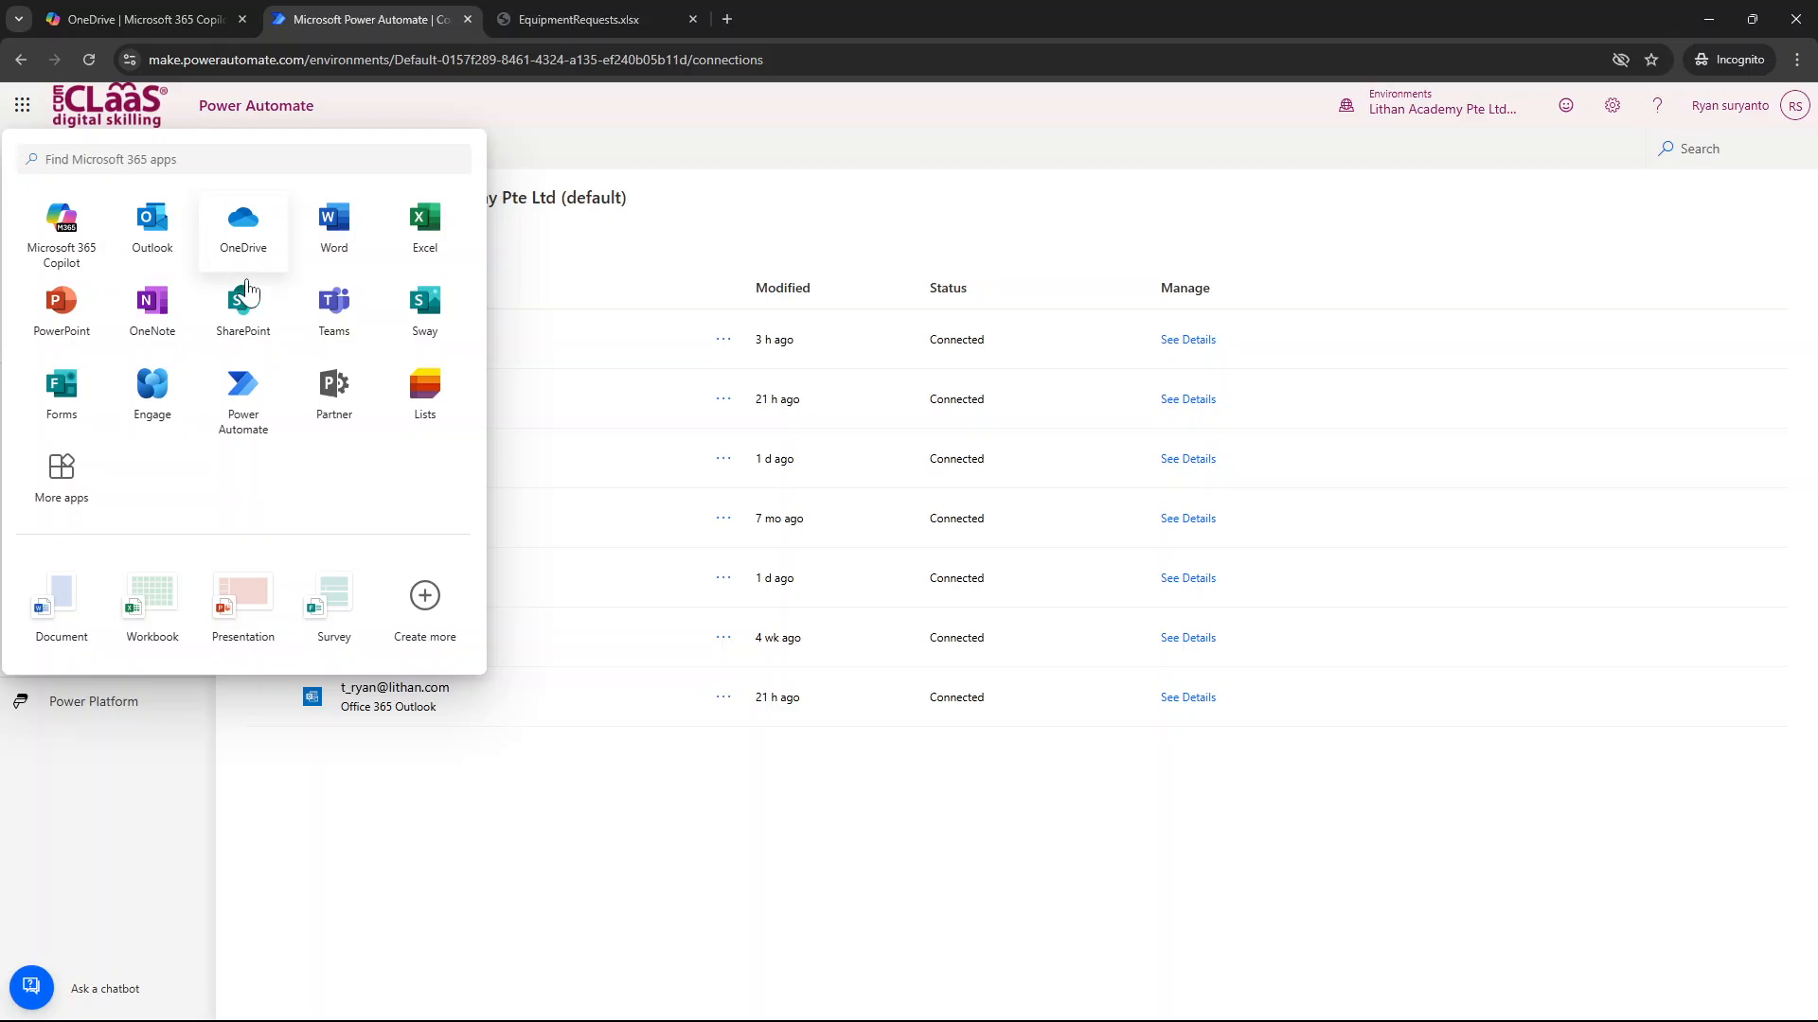
pyautogui.click(243, 386)
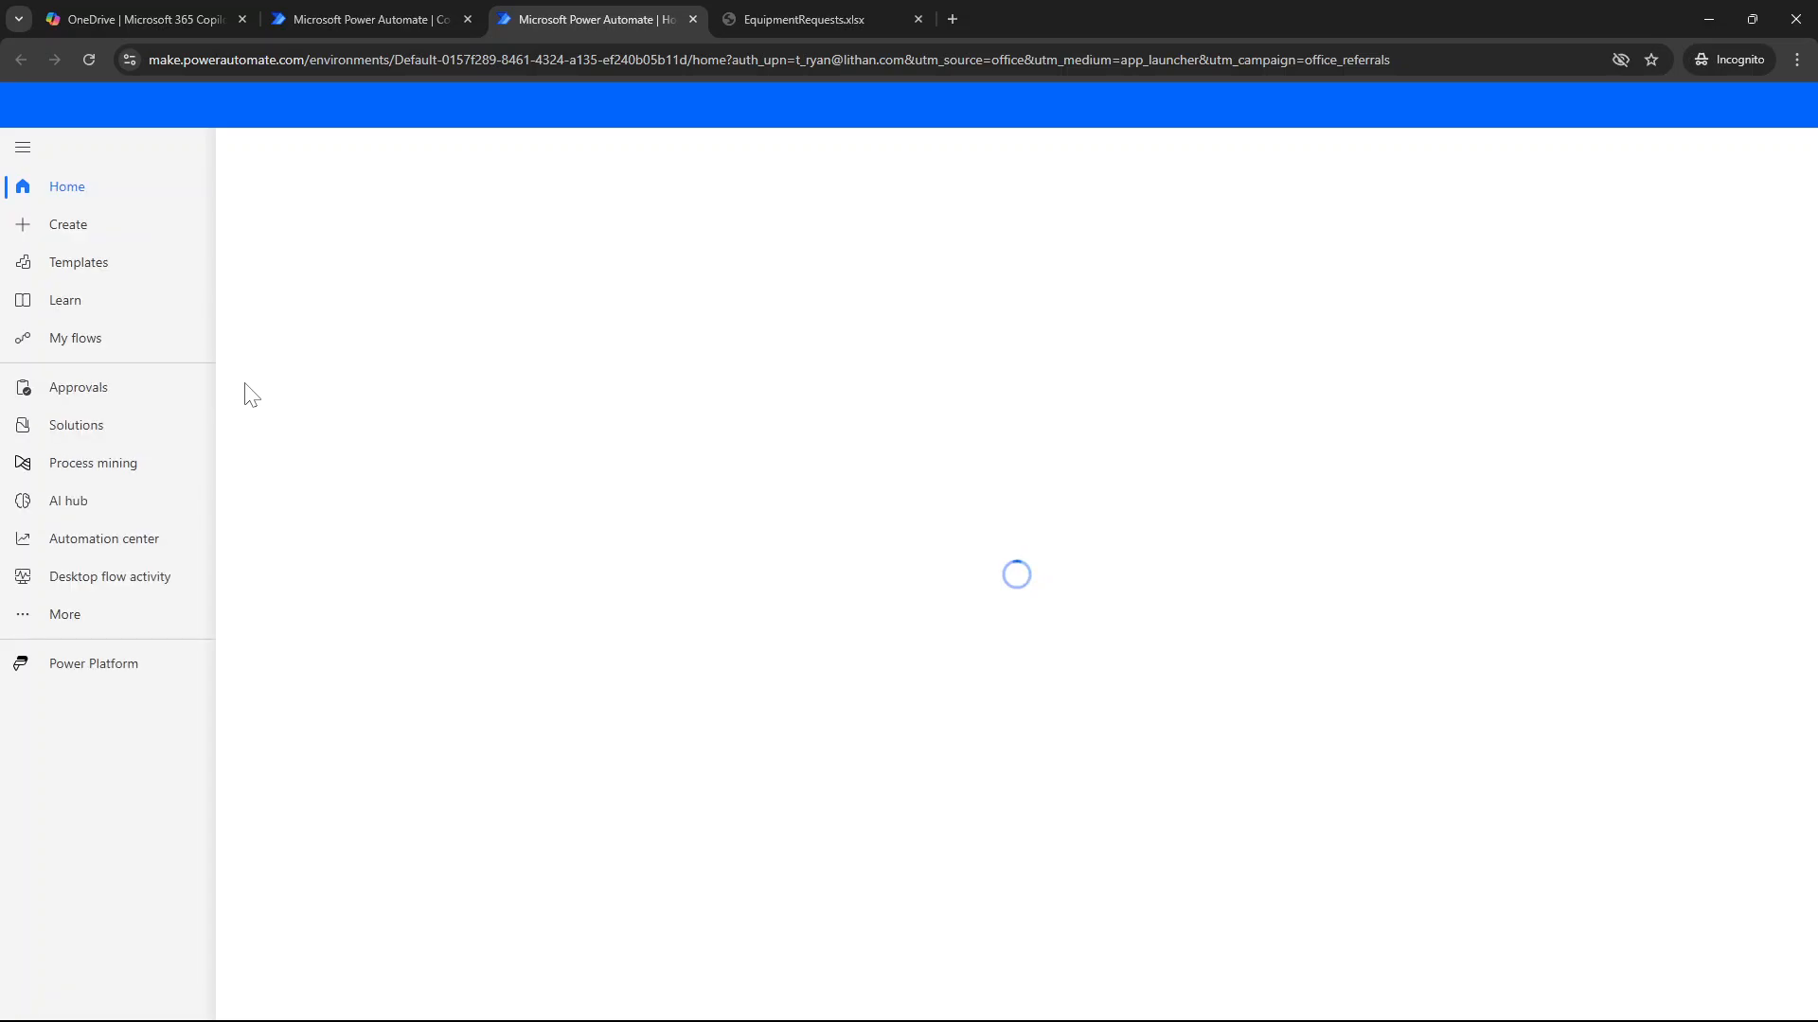
pyautogui.click(71, 627)
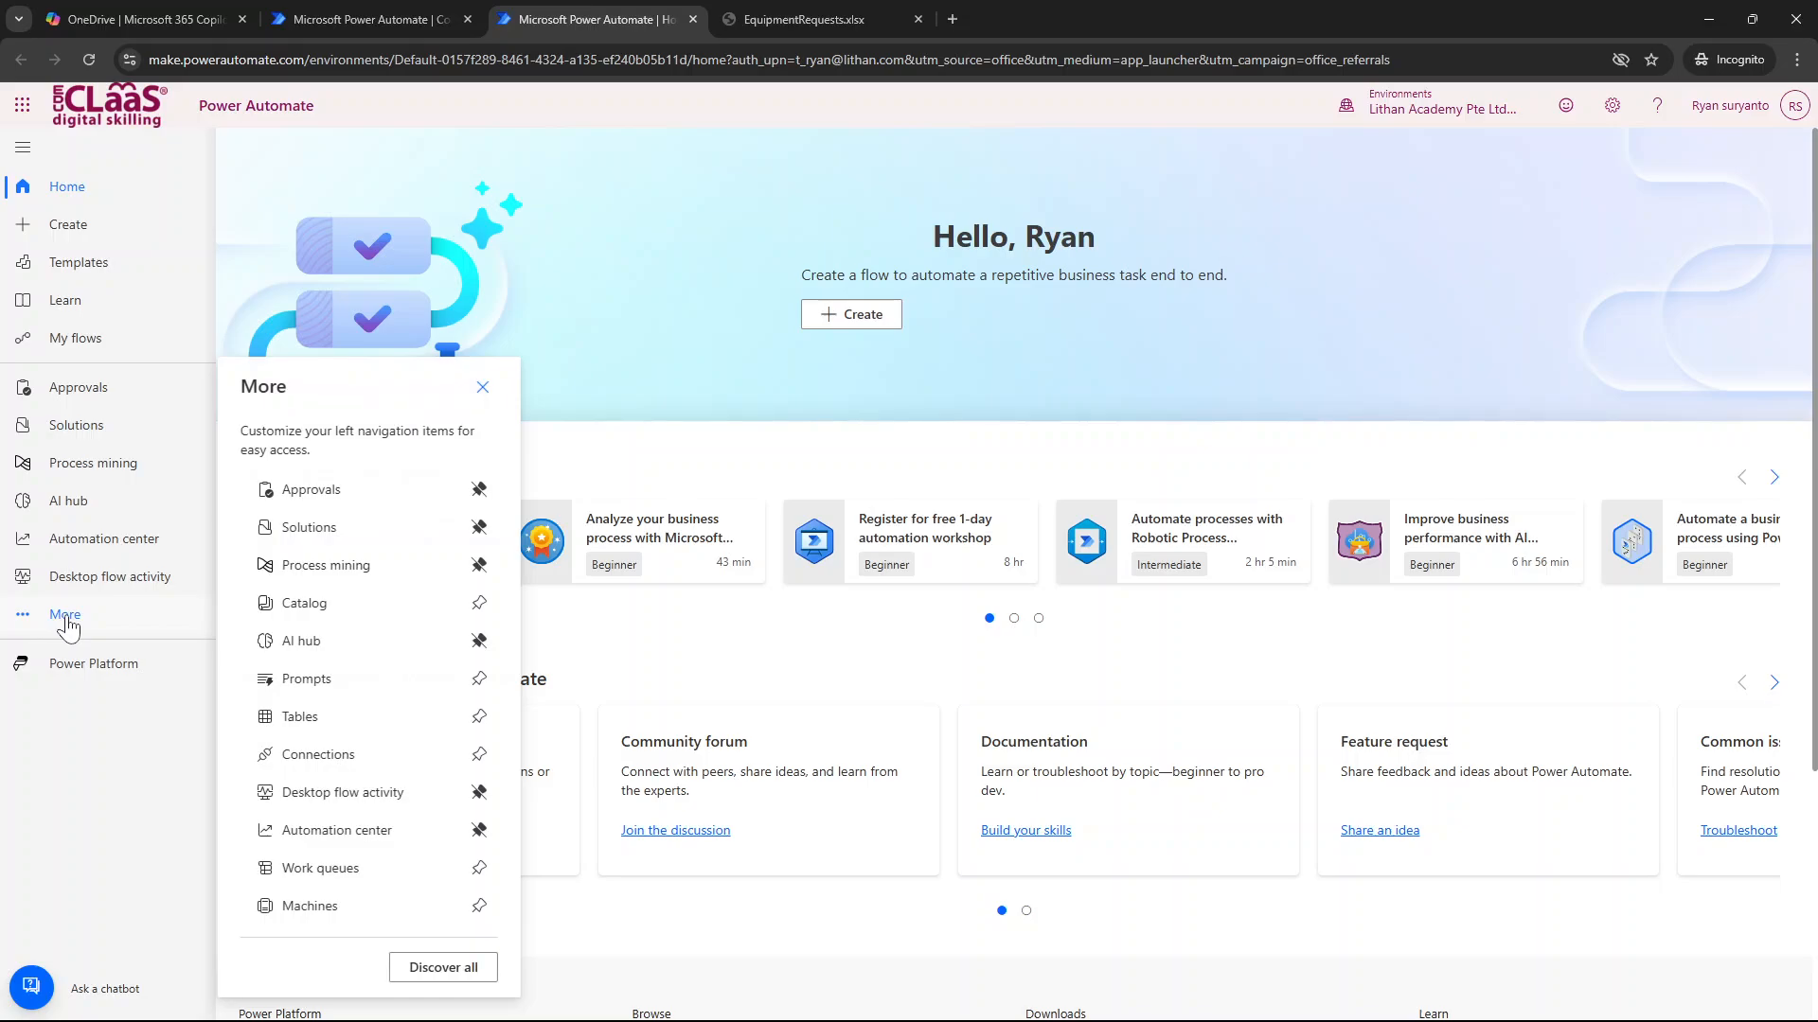
# Step: Open Microsoft Lists from the app launcher and start creating a new list imported from Excel
pyautogui.click(21, 105)
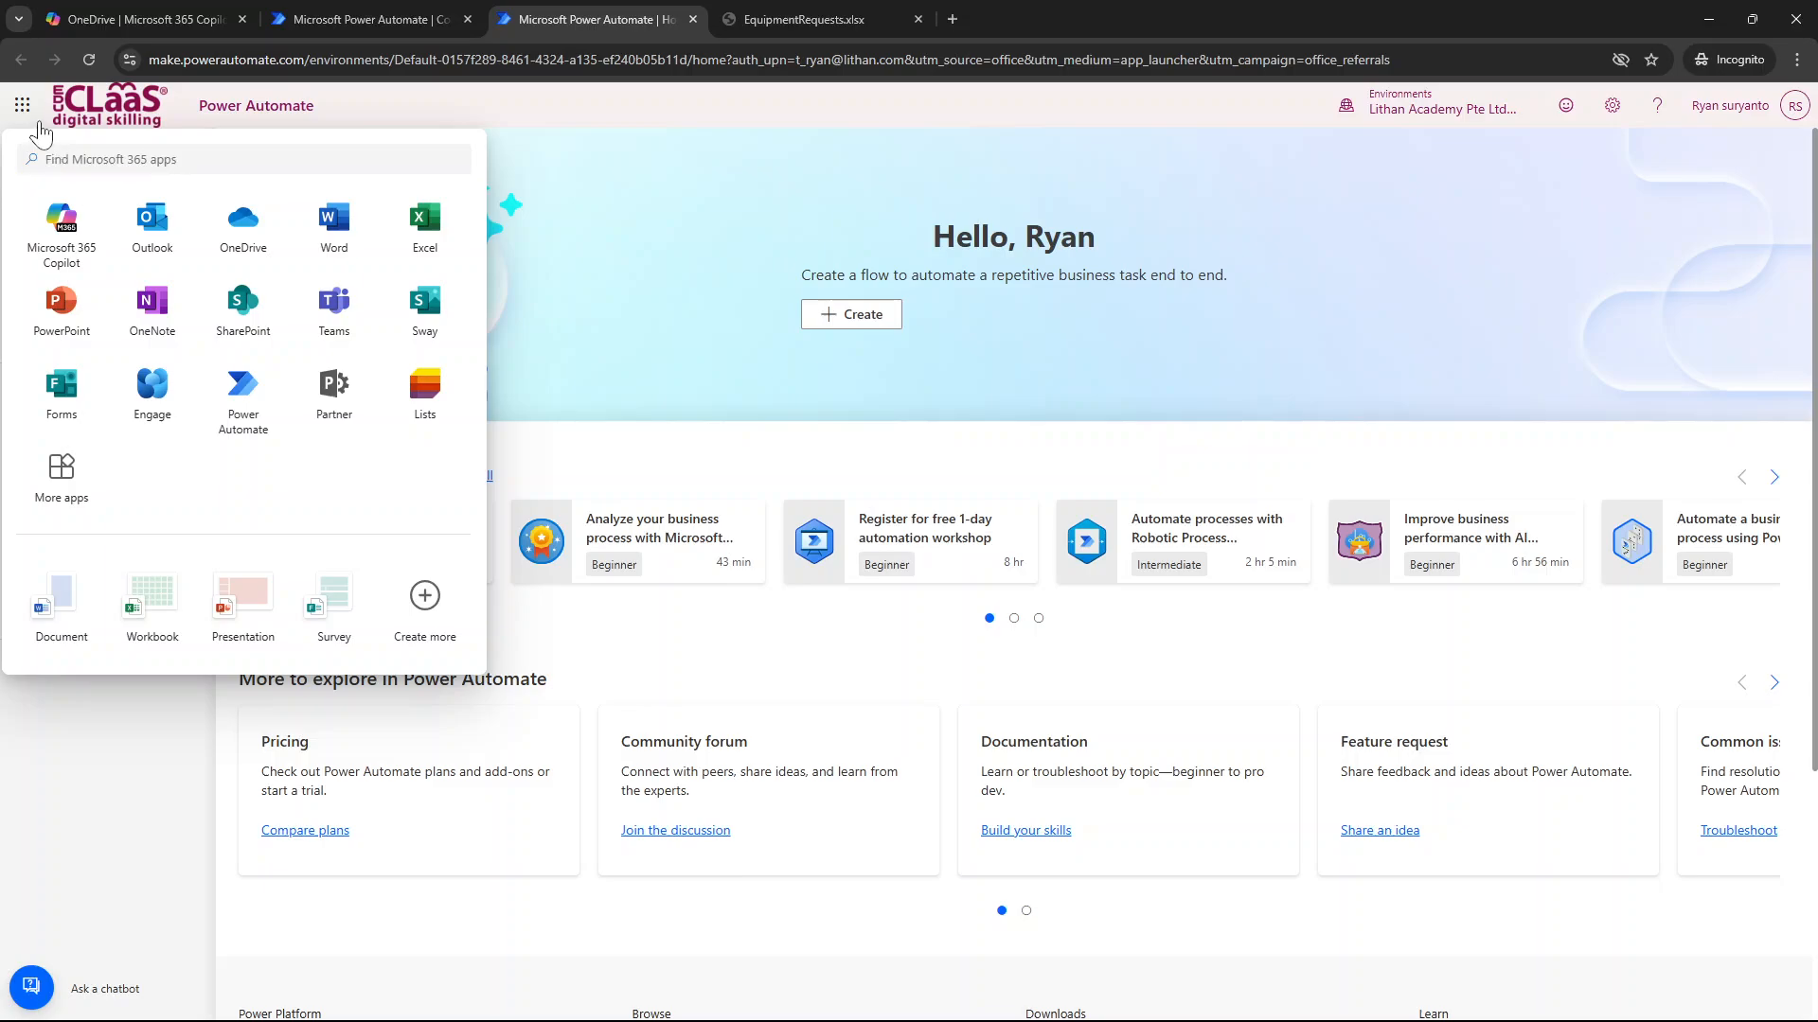
pyautogui.click(426, 386)
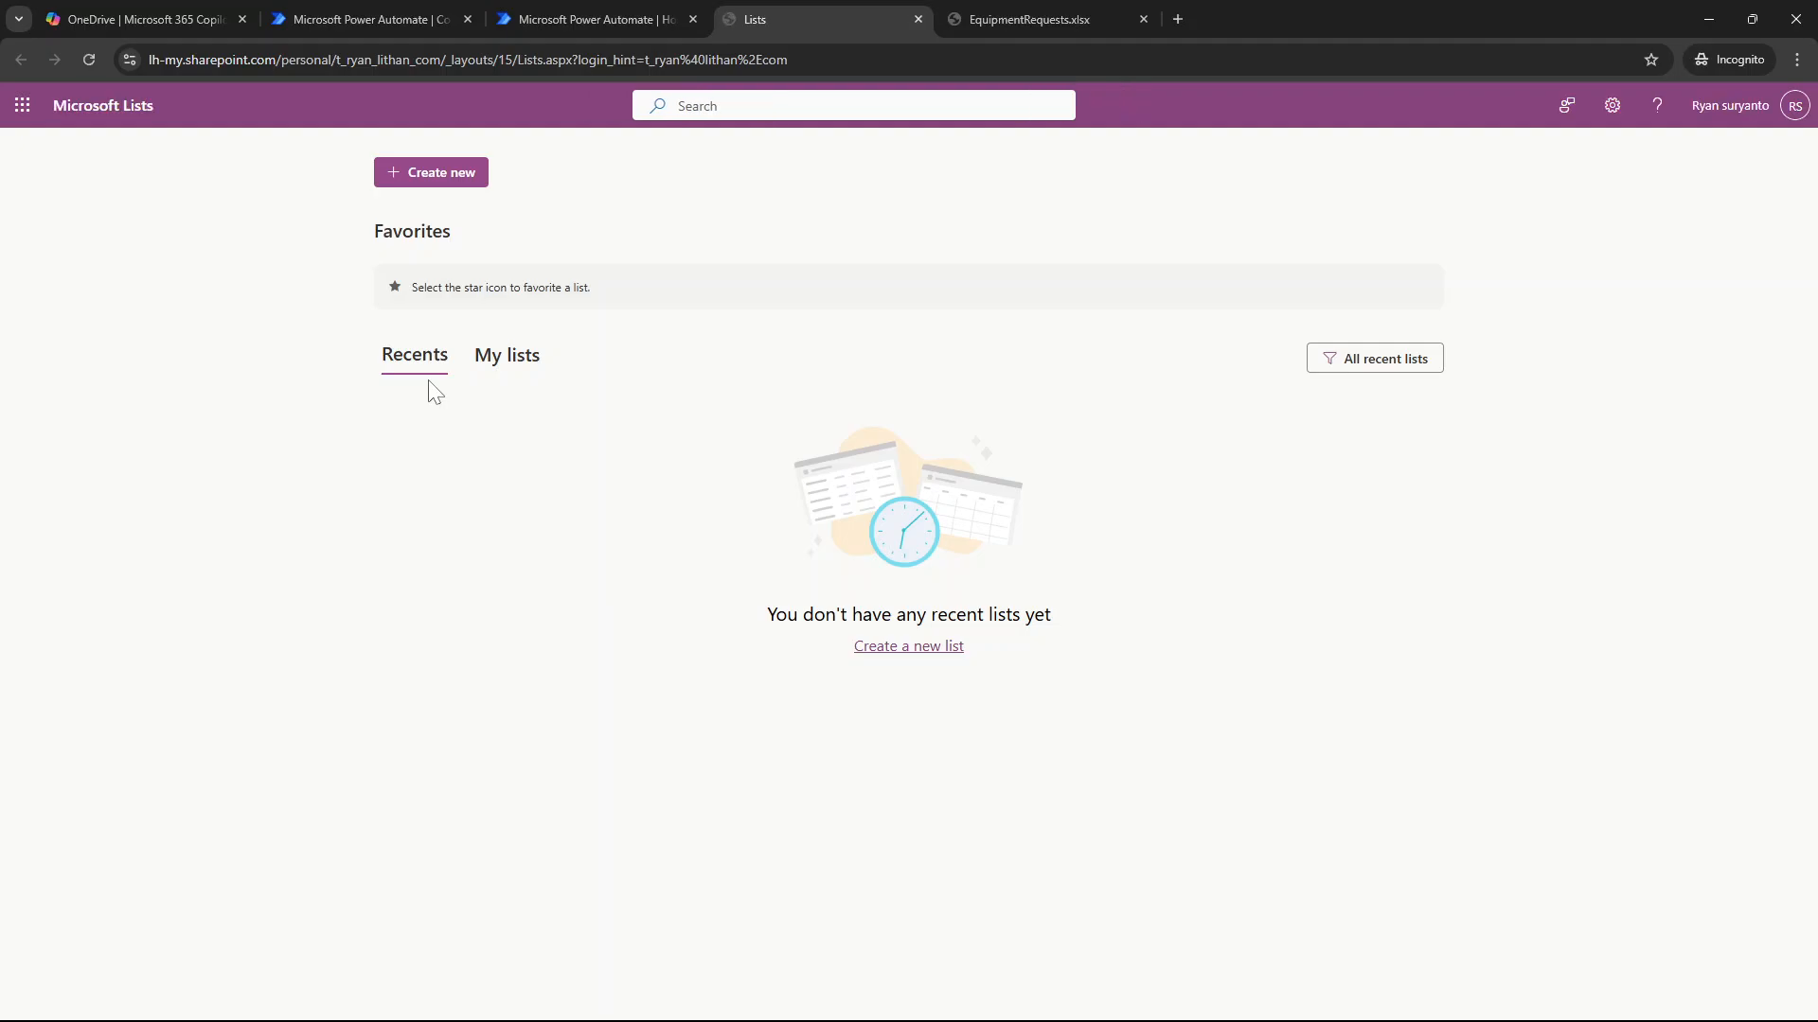
pyautogui.click(448, 178)
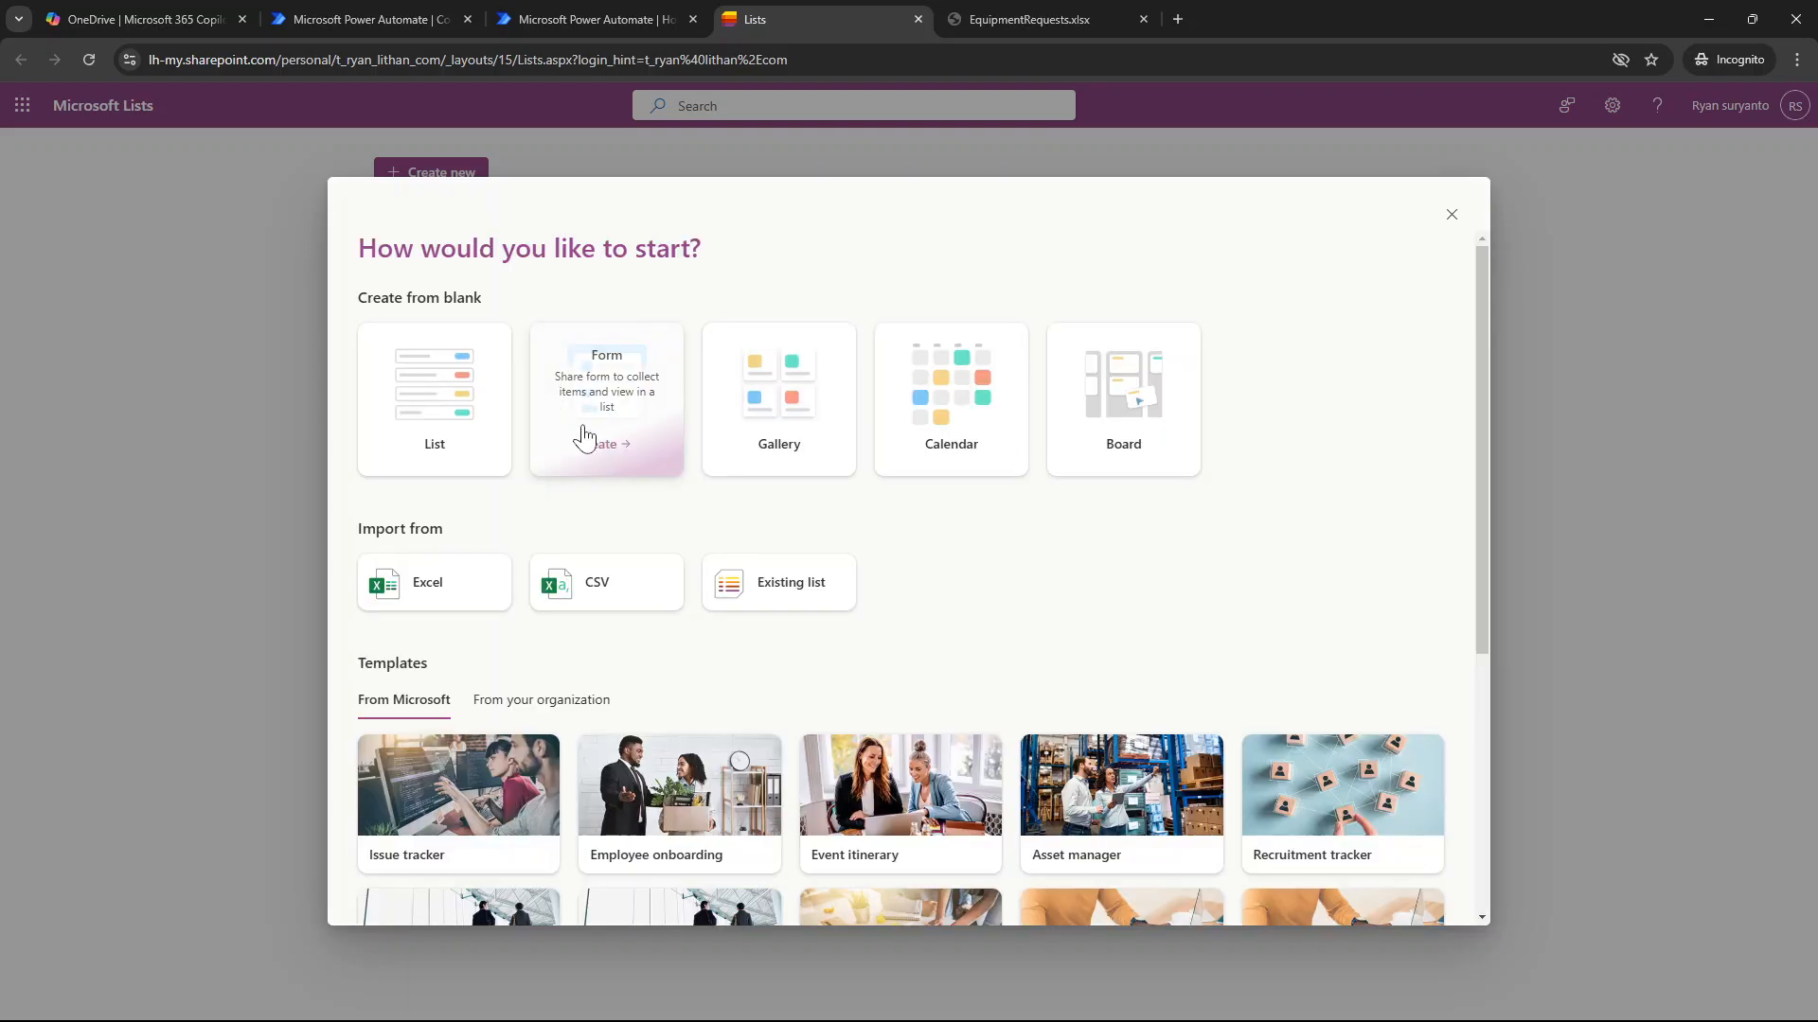
pyautogui.click(449, 575)
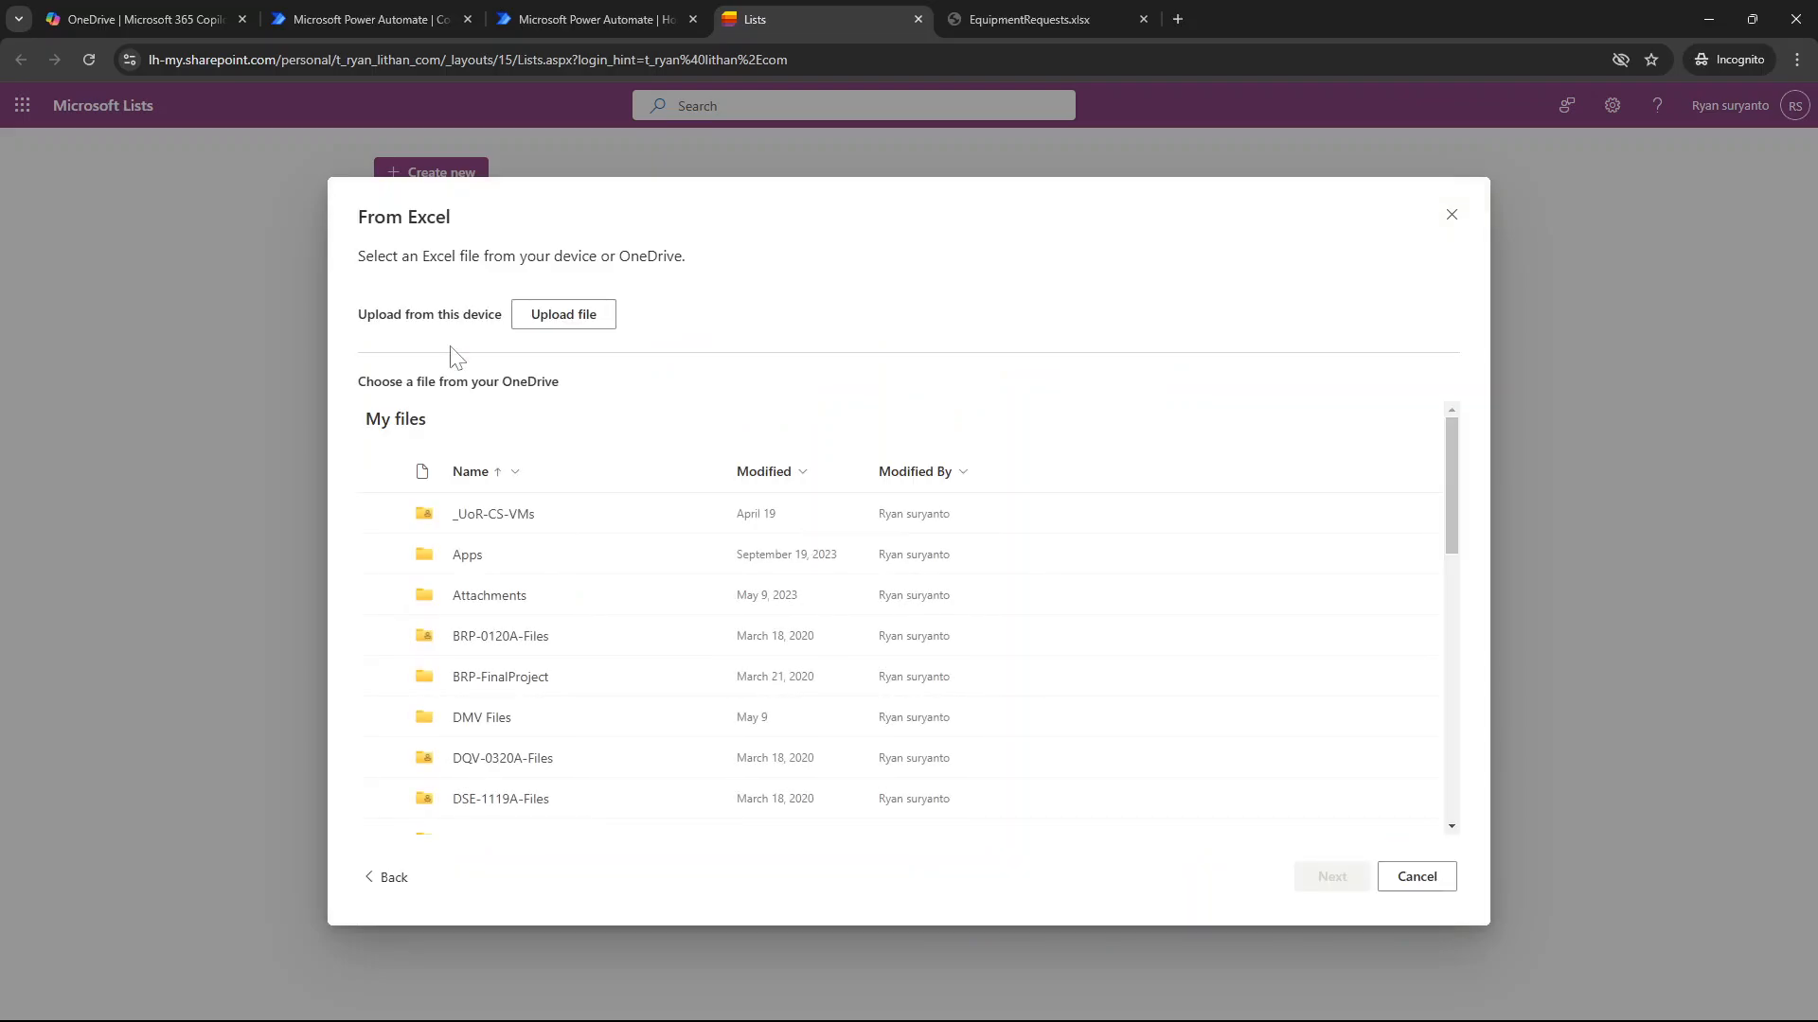
# Step: Choose EquipmentRequests.xlsx from the PYD-Files folder in OneDrive as the list source and continue to the column customization
pyautogui.scroll(-3, 616, 476)
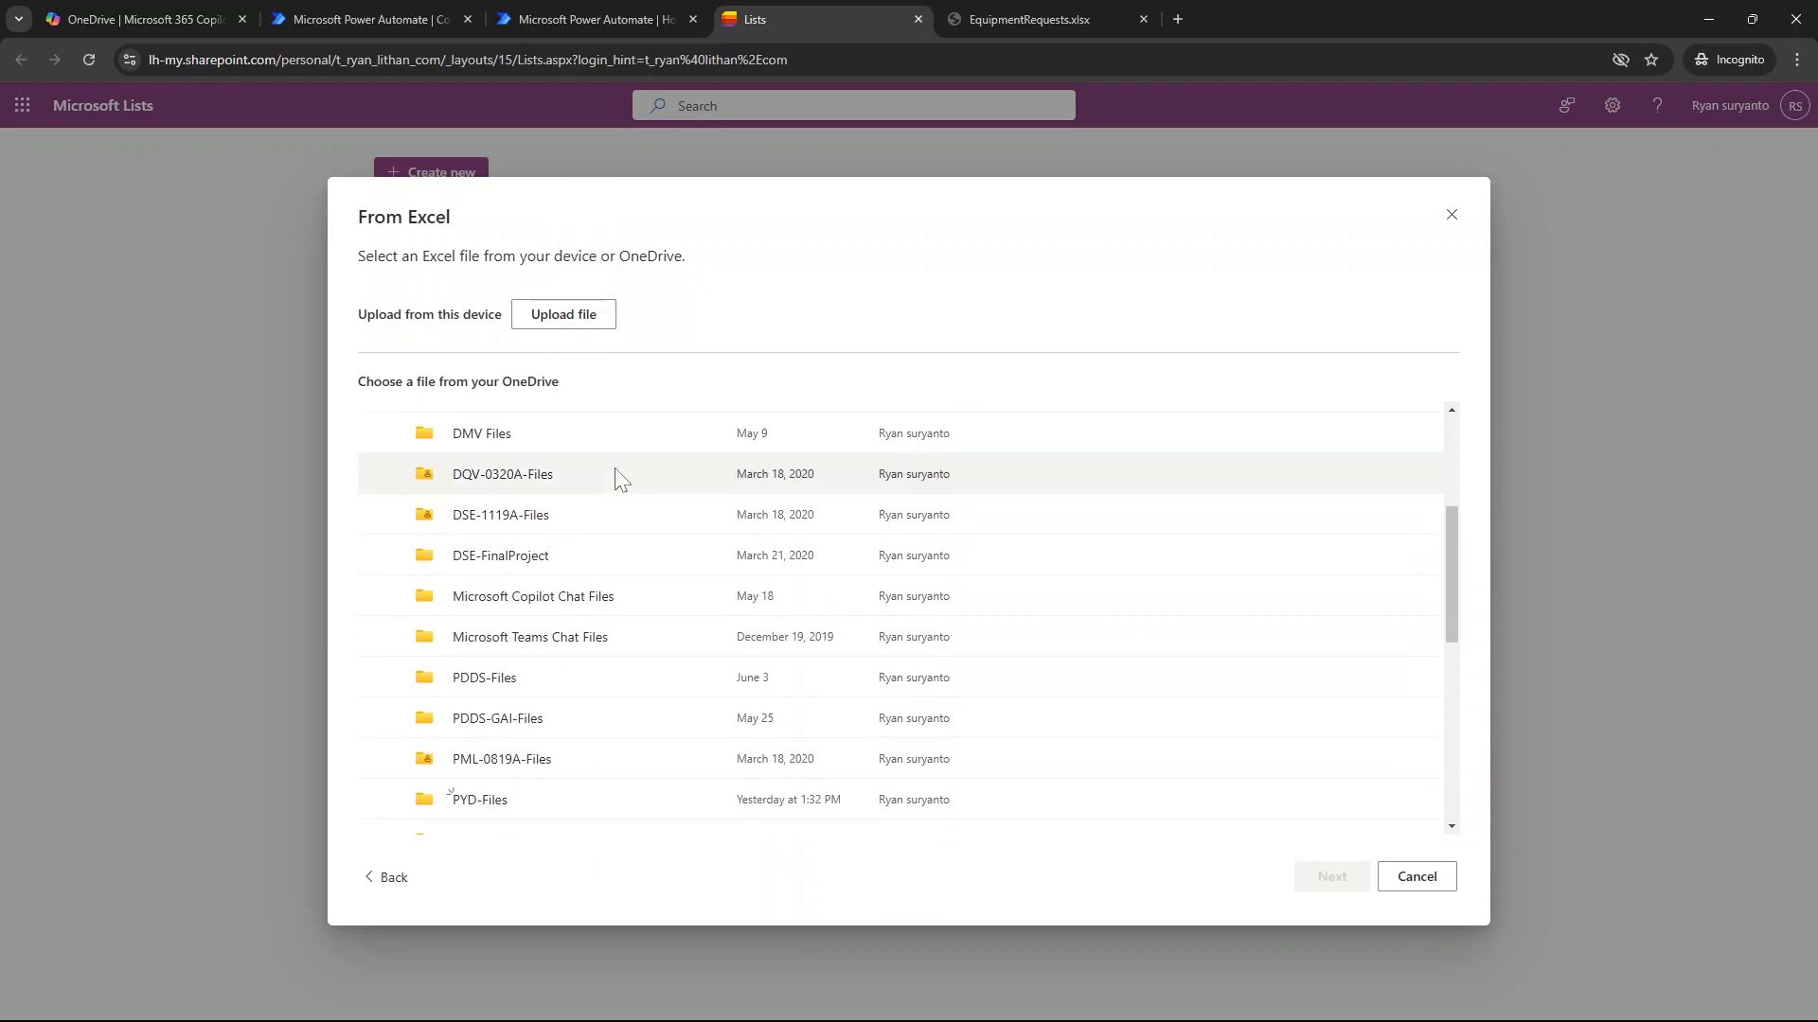
pyautogui.scroll(-2, 578, 615)
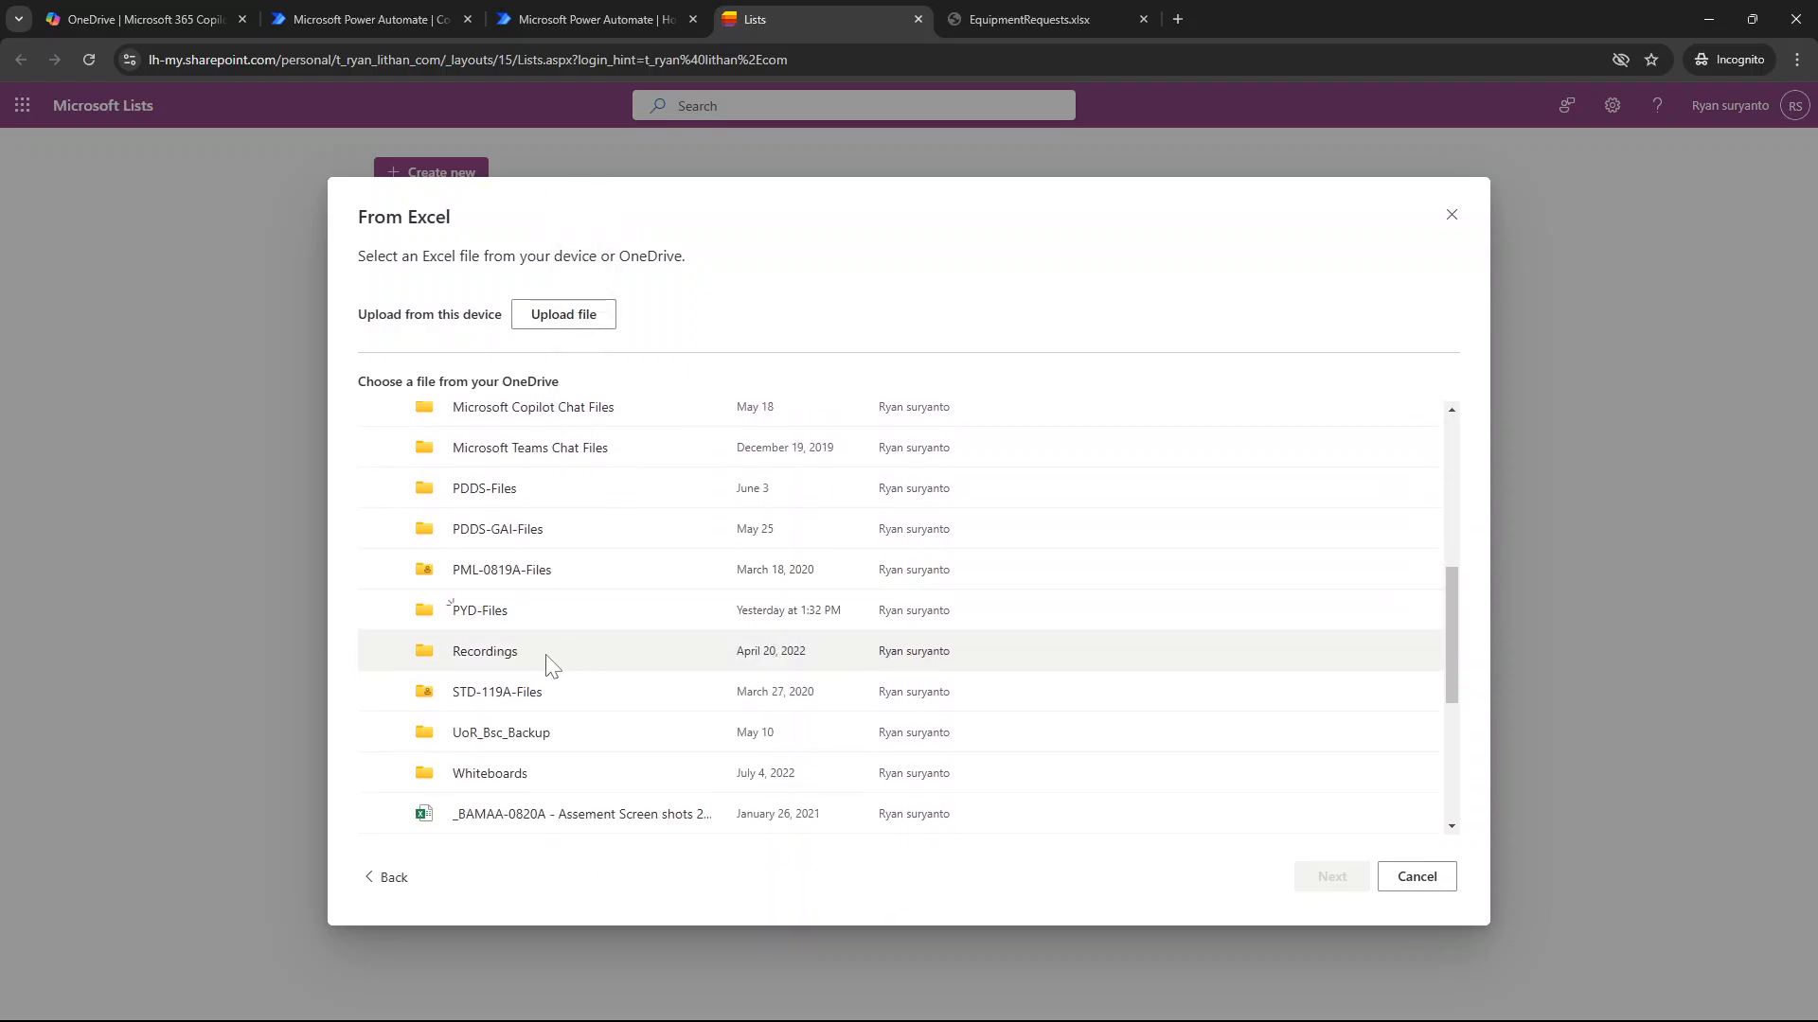
pyautogui.click(465, 620)
pyautogui.click(494, 526)
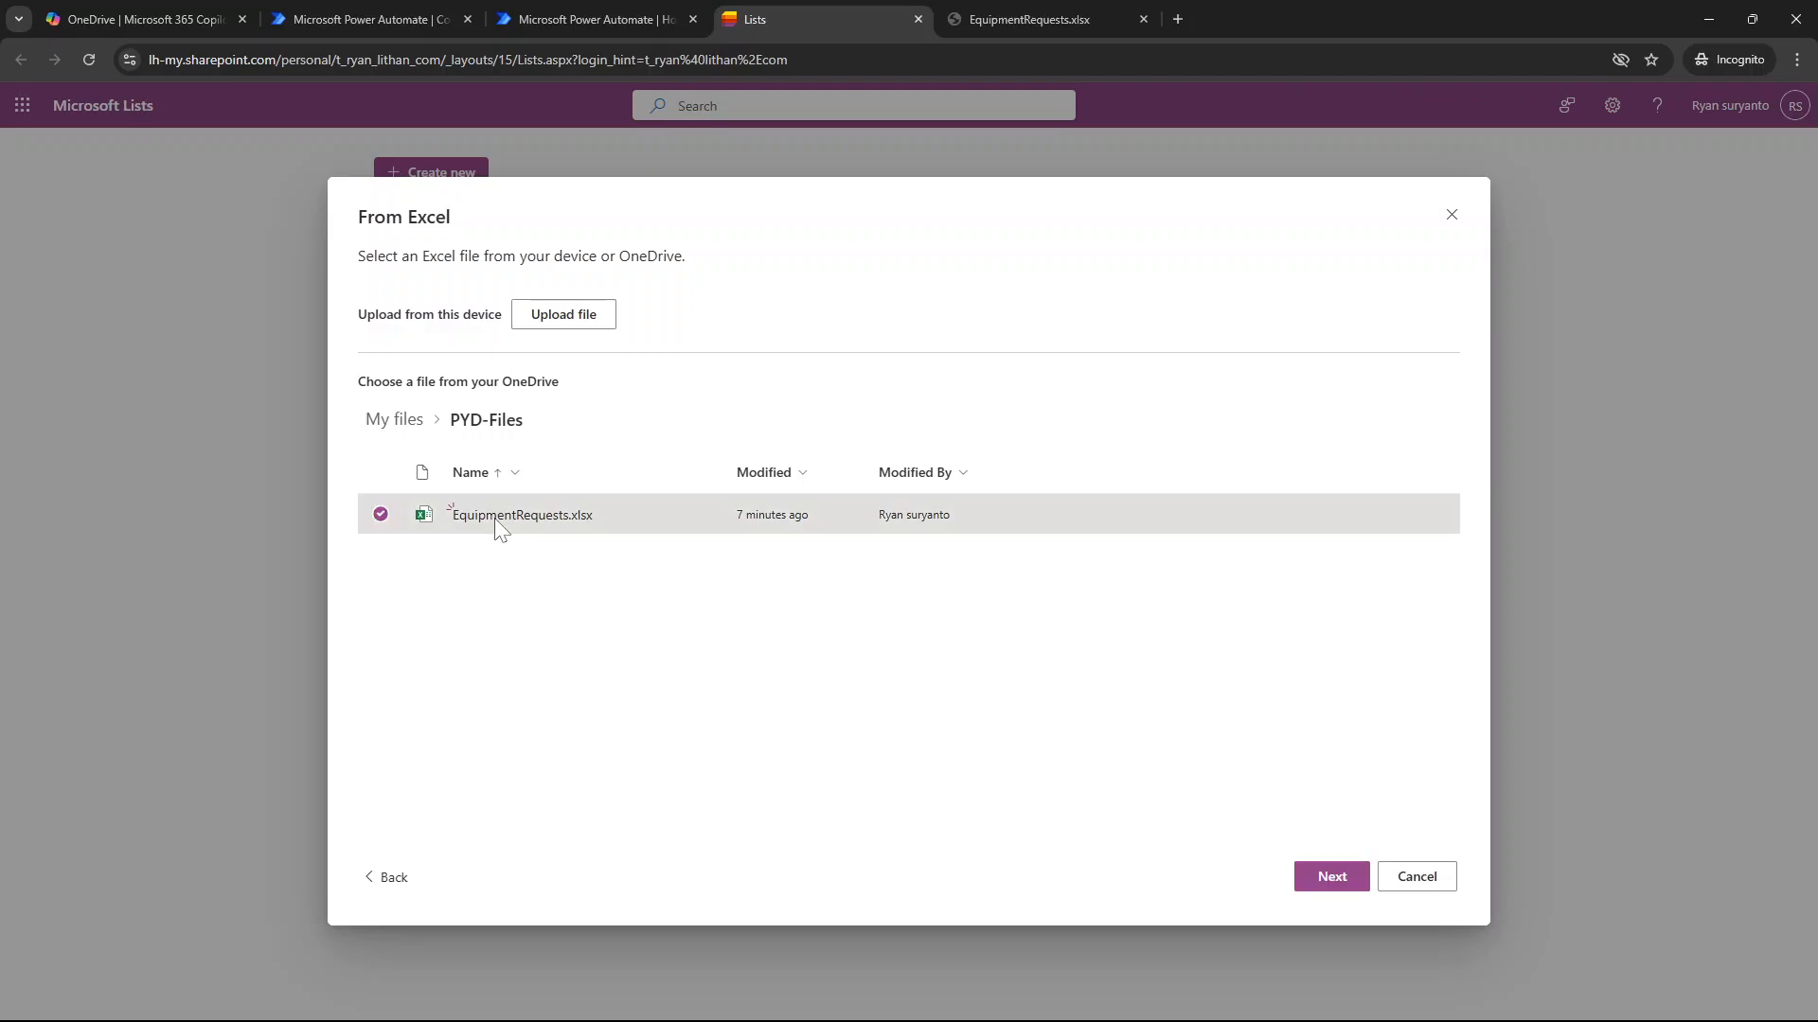
pyautogui.click(1331, 878)
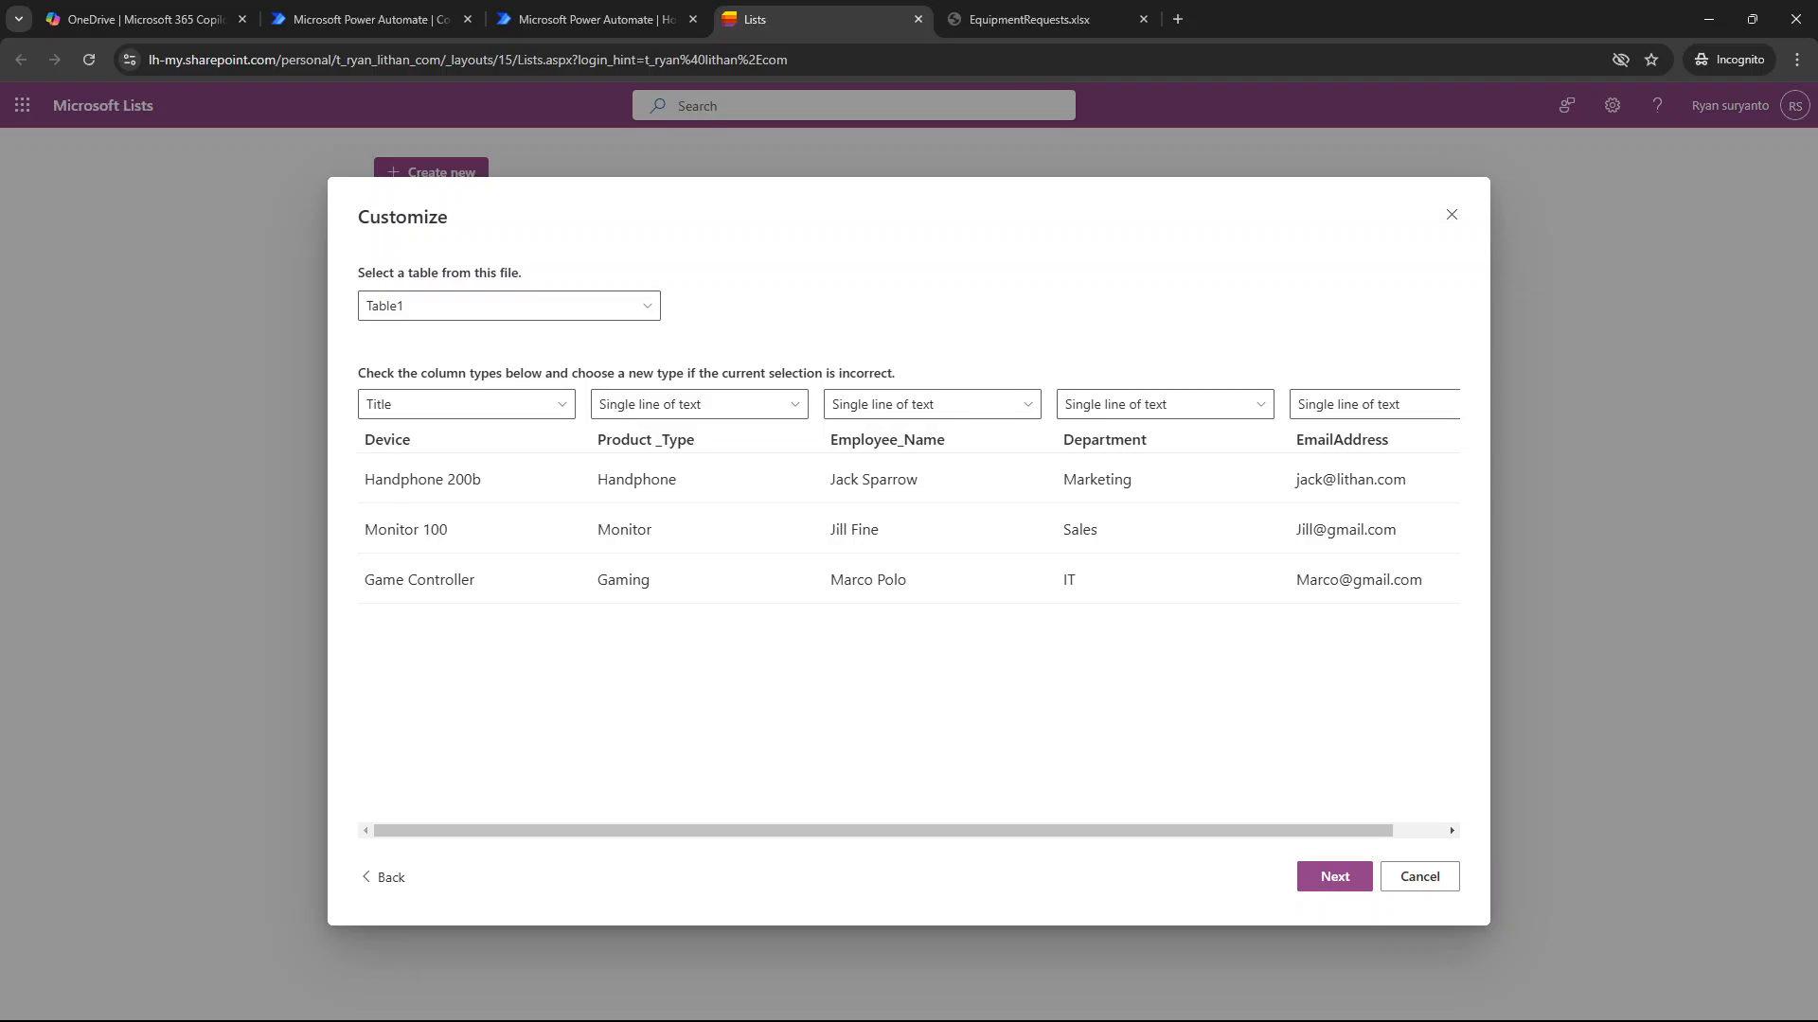
# Step: Examine the column types available for the Device column of Table1 without changing the selection
pyautogui.moveTo(364, 440); pyautogui.dragTo(439, 452)
pyautogui.click(511, 407)
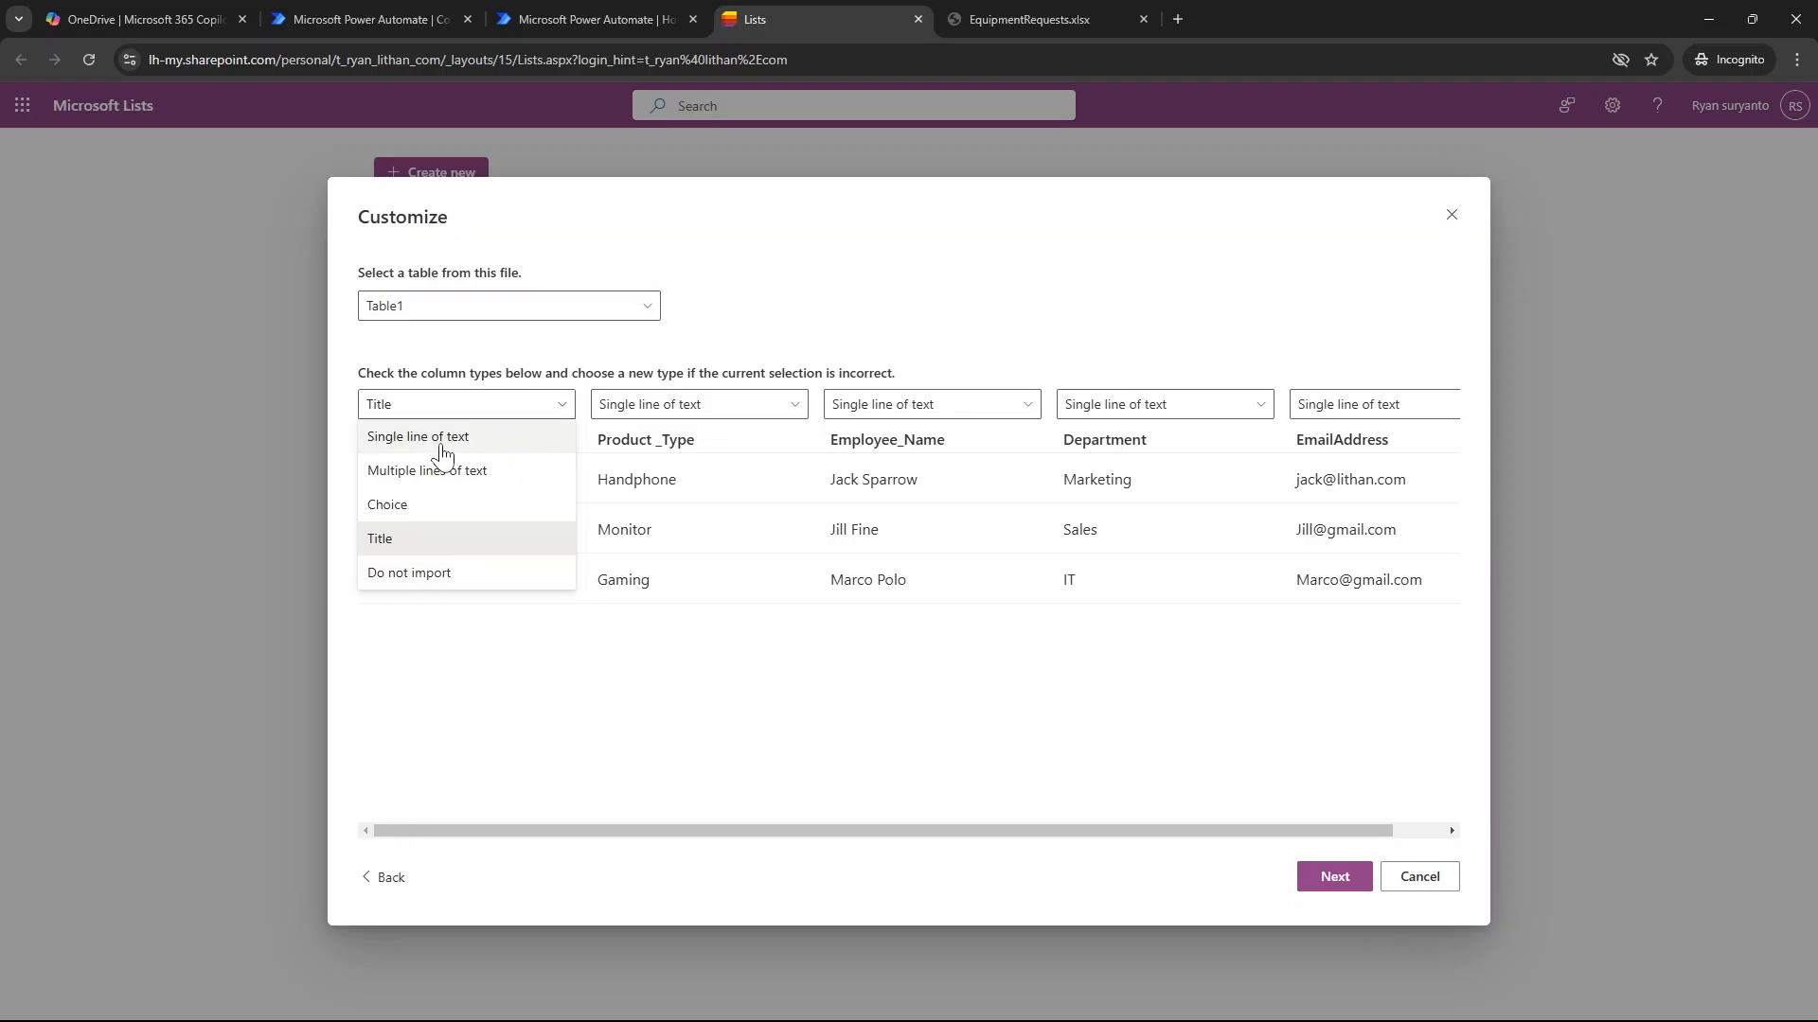
pyautogui.click(537, 351)
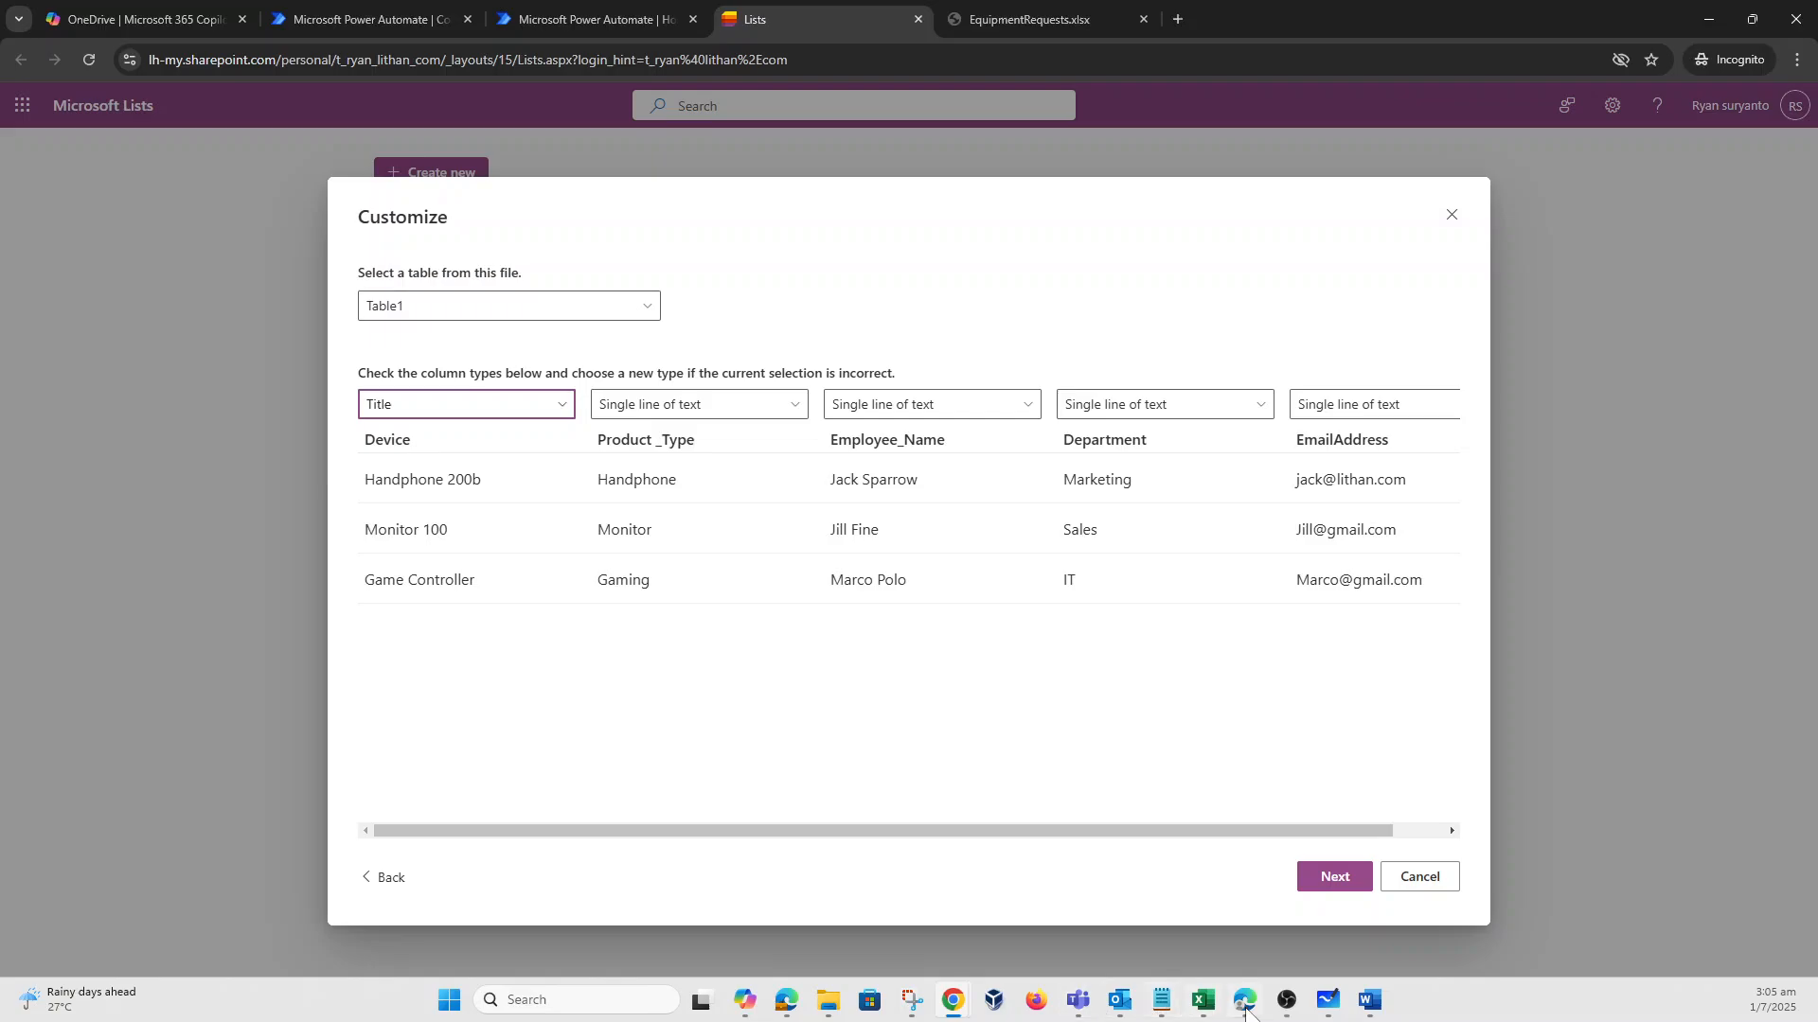
# Step: Switch to Snipping Tool and capture a new screenshot of the Customize dialog with the column types
pyautogui.click(909, 1003)
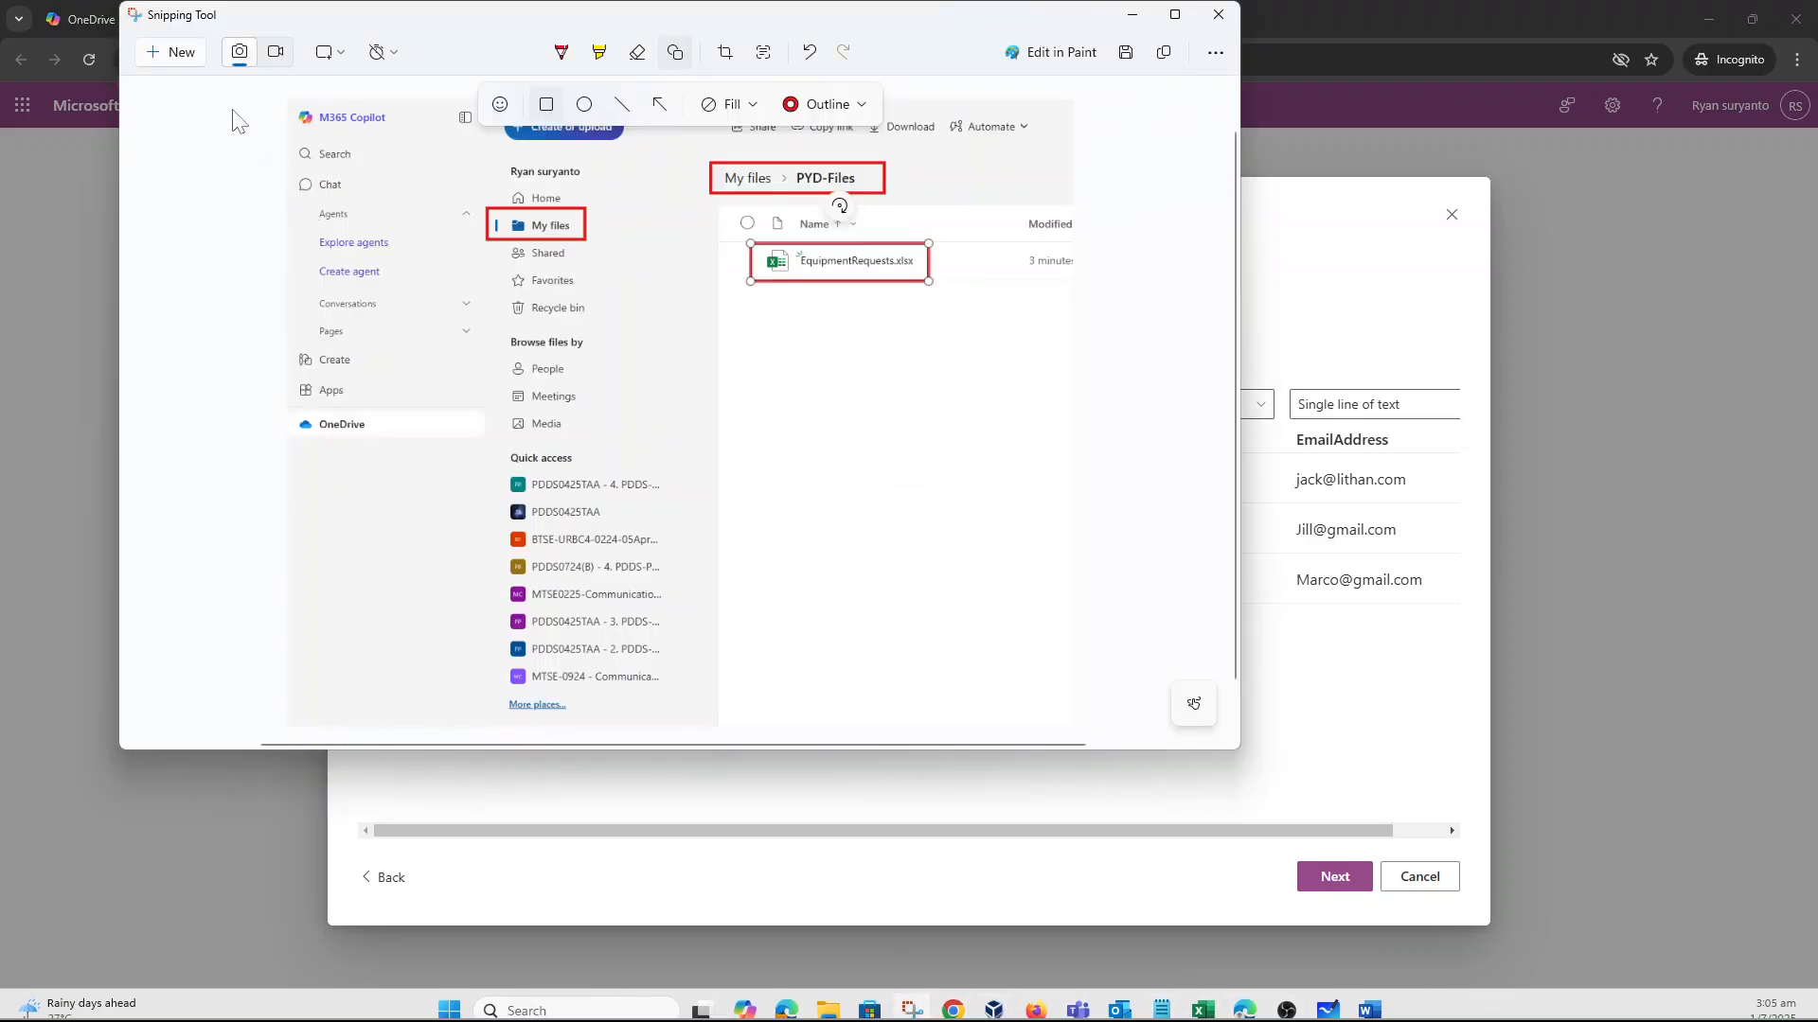
pyautogui.click(180, 57)
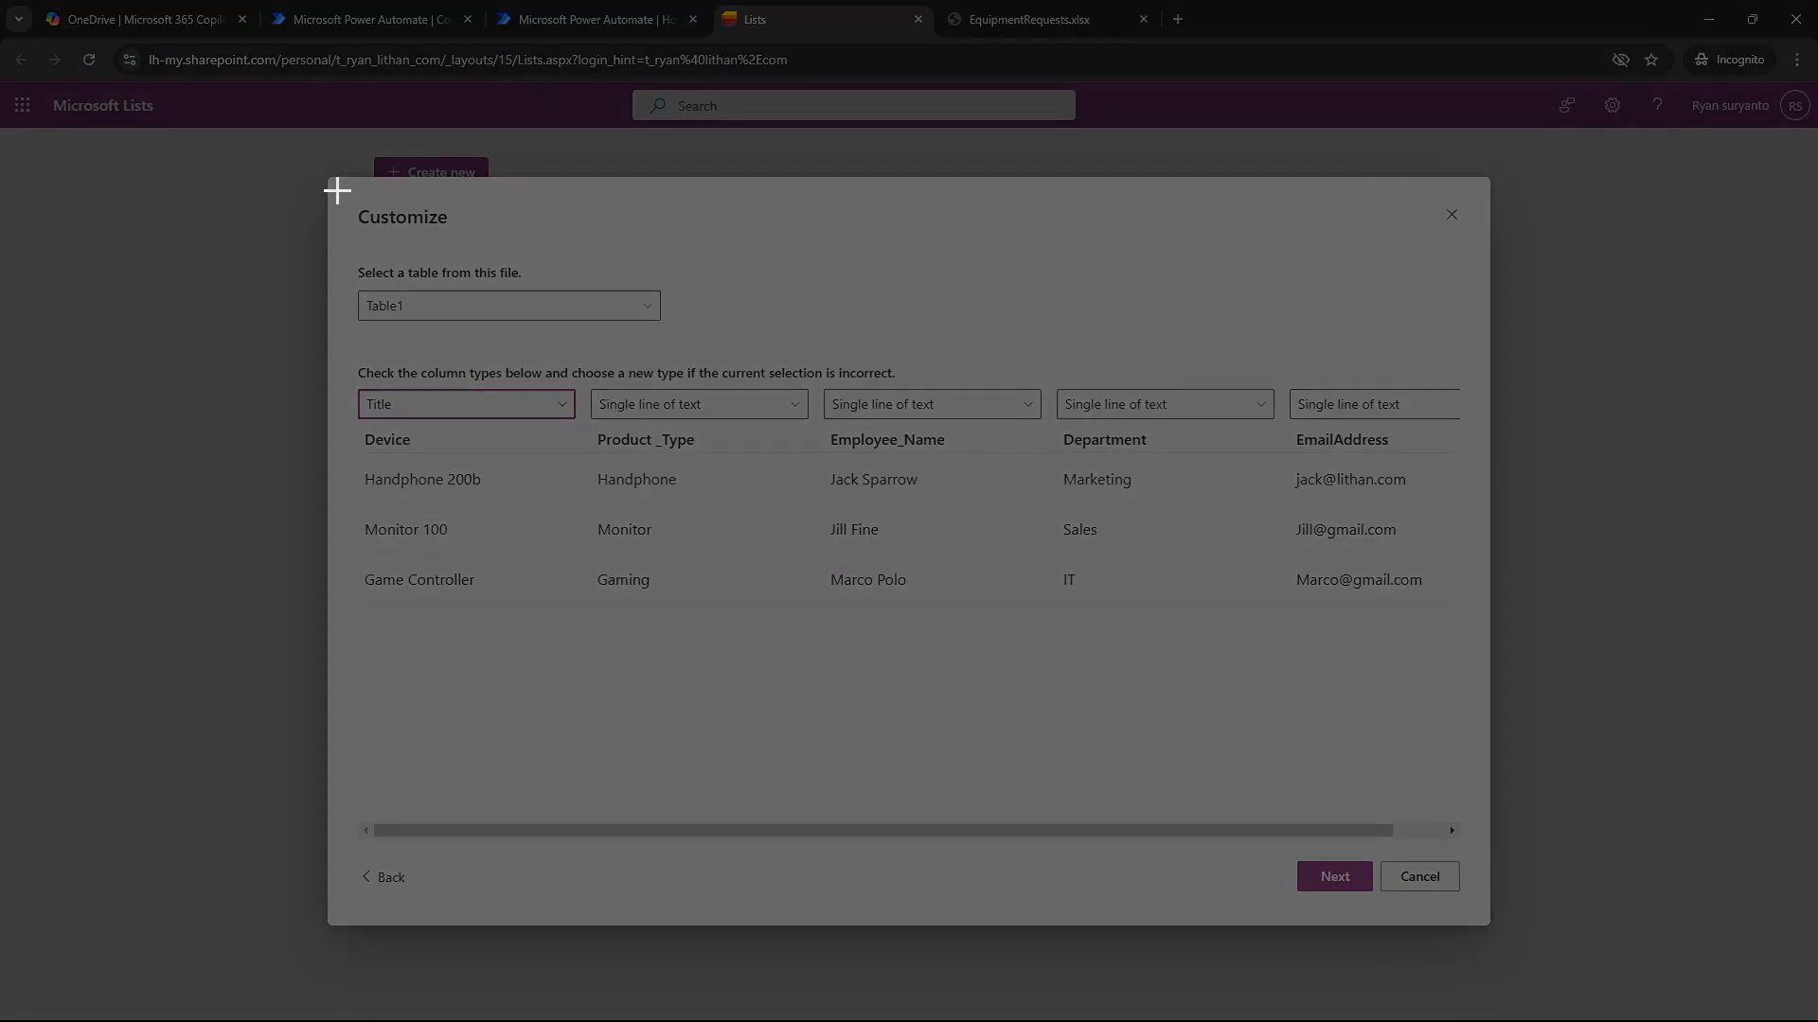
pyautogui.moveTo(336, 188); pyautogui.dragTo(1481, 915)
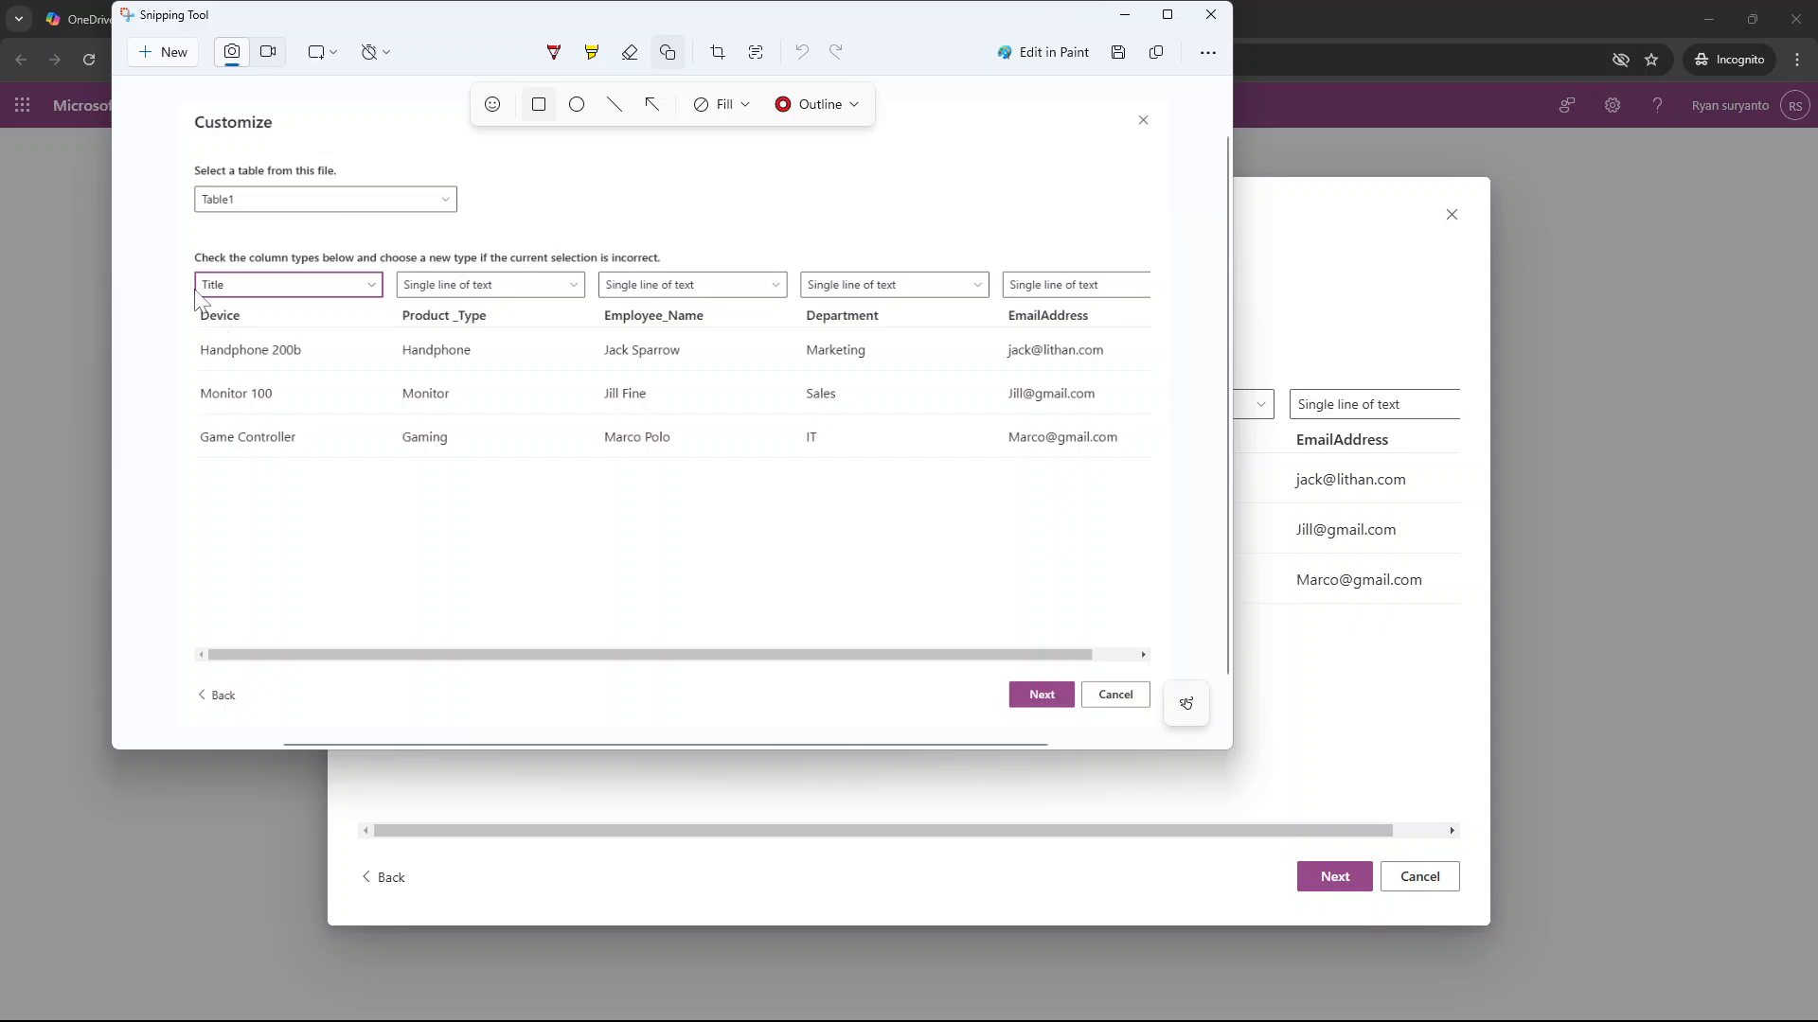
# Step: Outline the Title column type with a red rectangle, draw a red arrow from it to Device, and copy the snip
pyautogui.moveTo(192, 273); pyautogui.dragTo(270, 296)
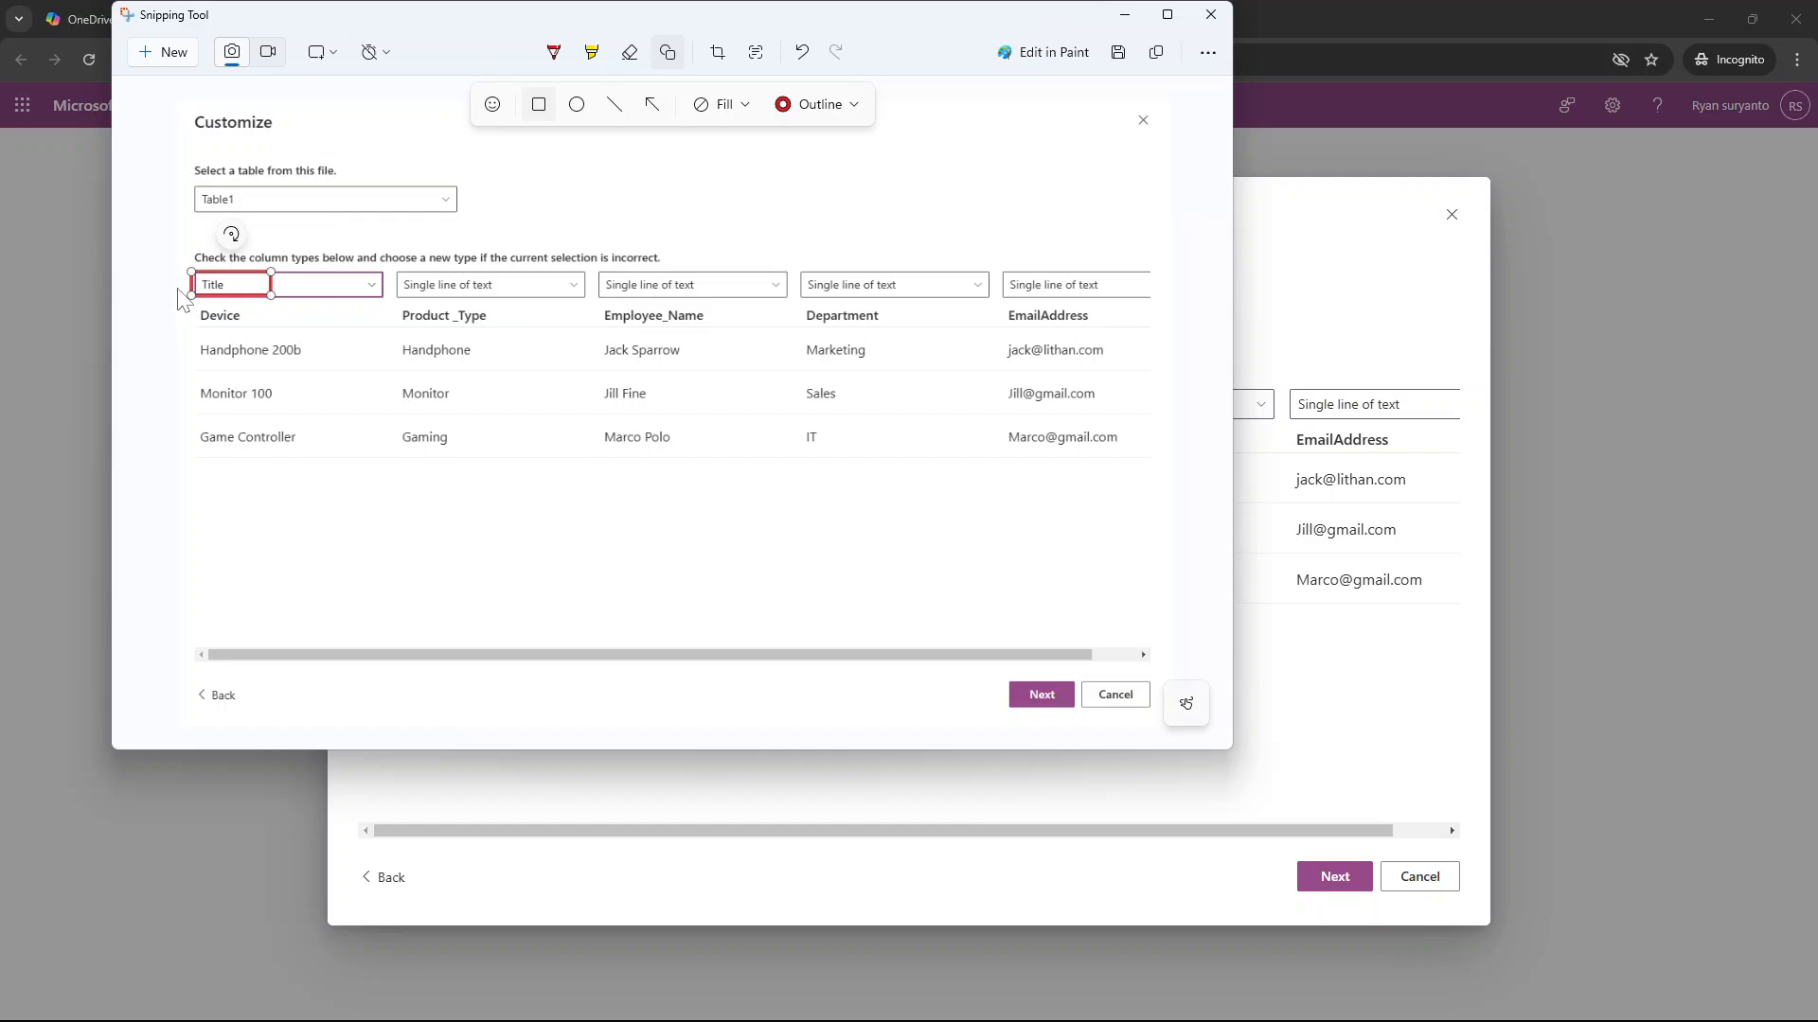
pyautogui.click(583, 487)
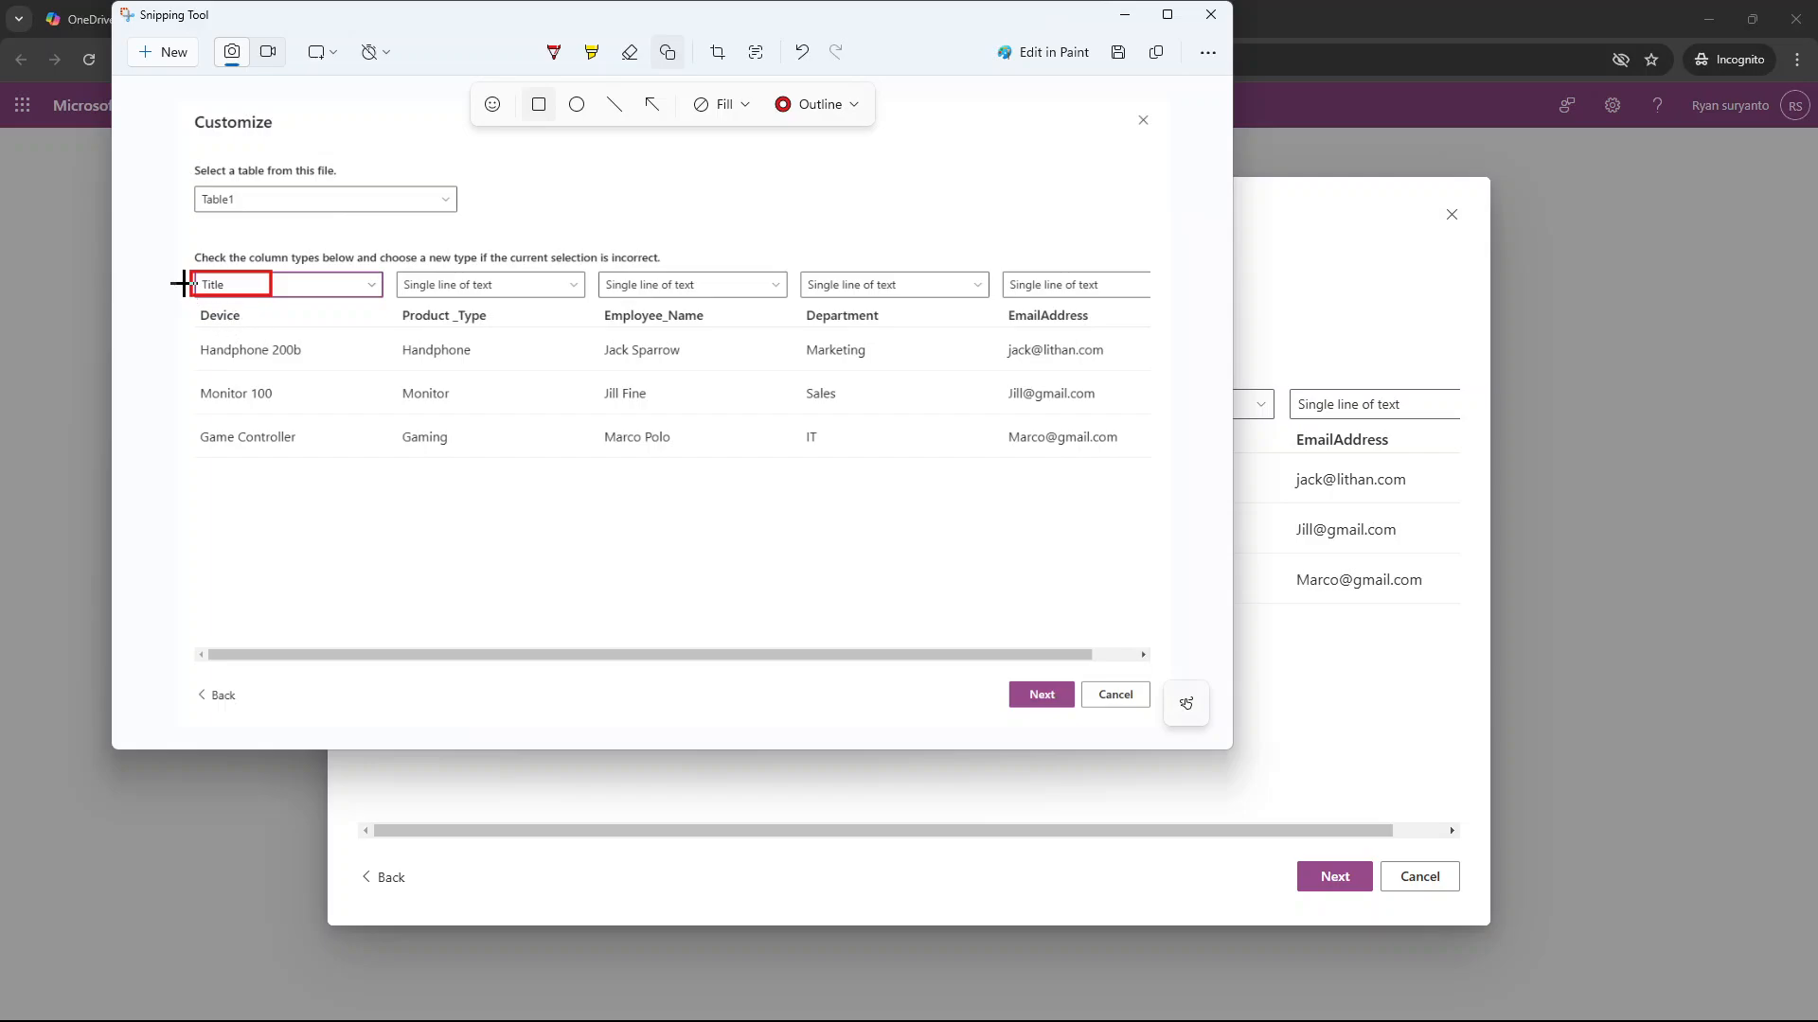
pyautogui.click(554, 53)
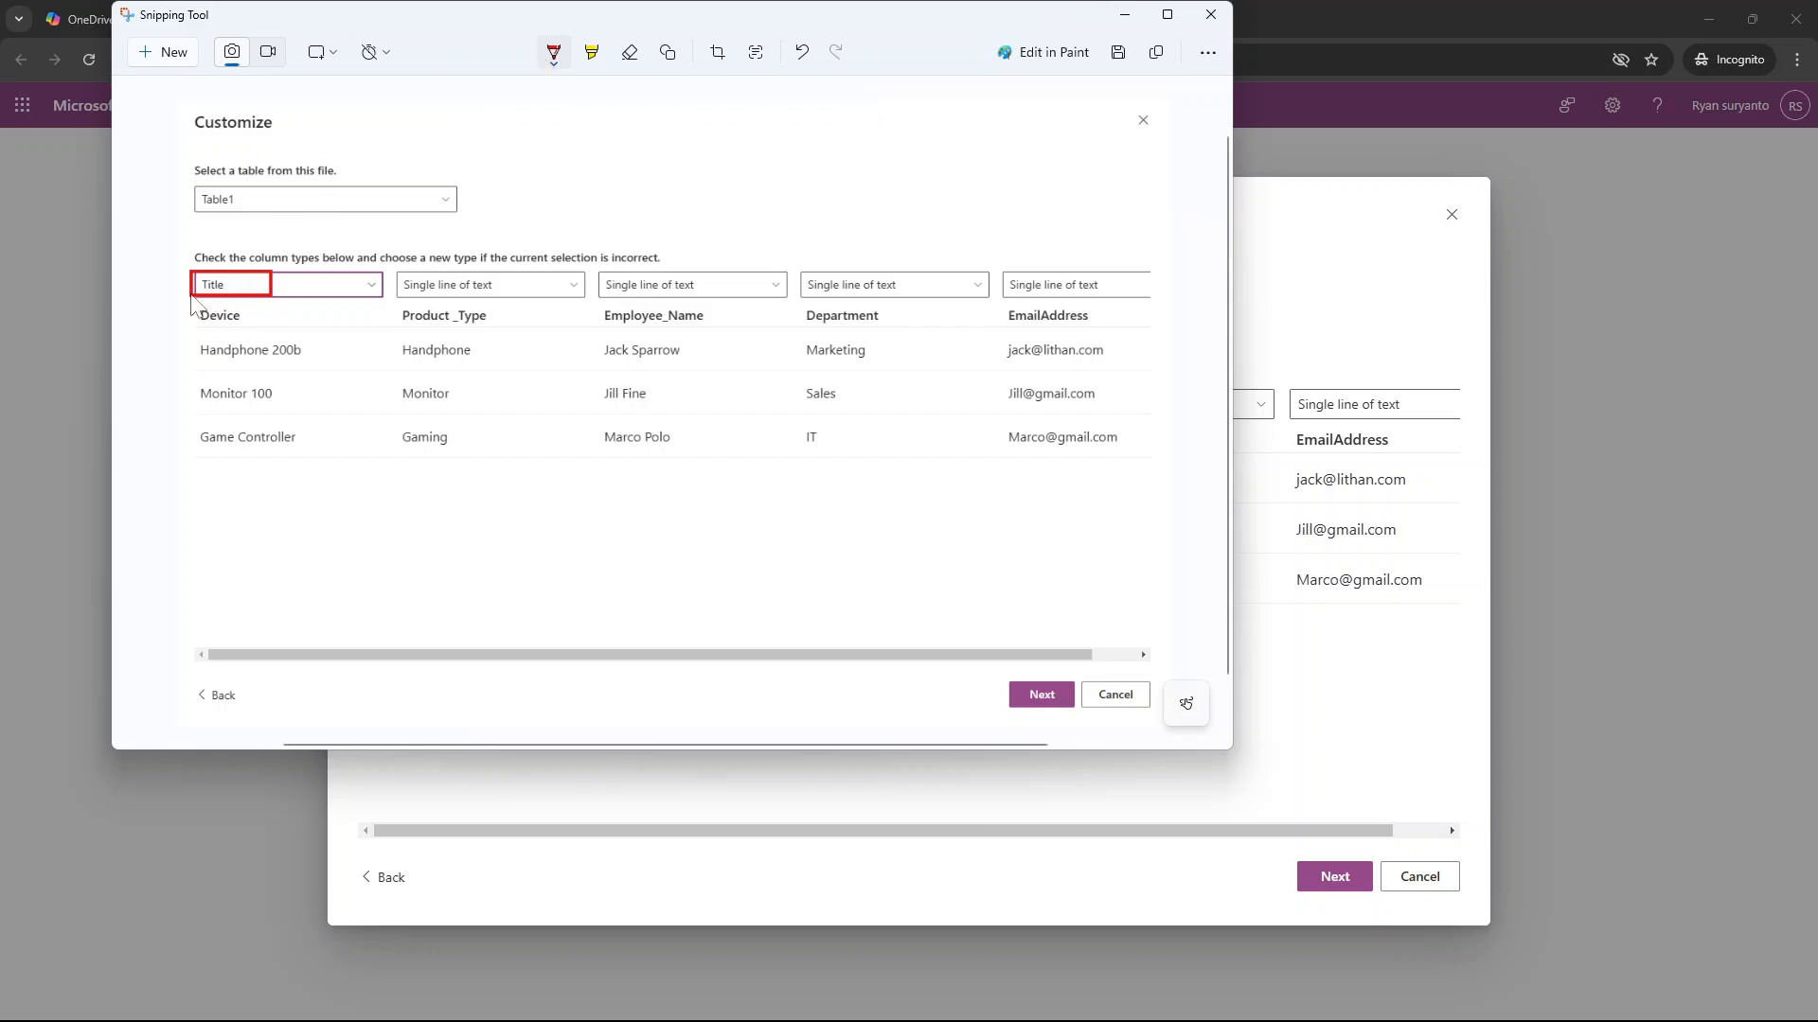
pyautogui.moveTo(178, 278); pyautogui.dragTo(188, 311)
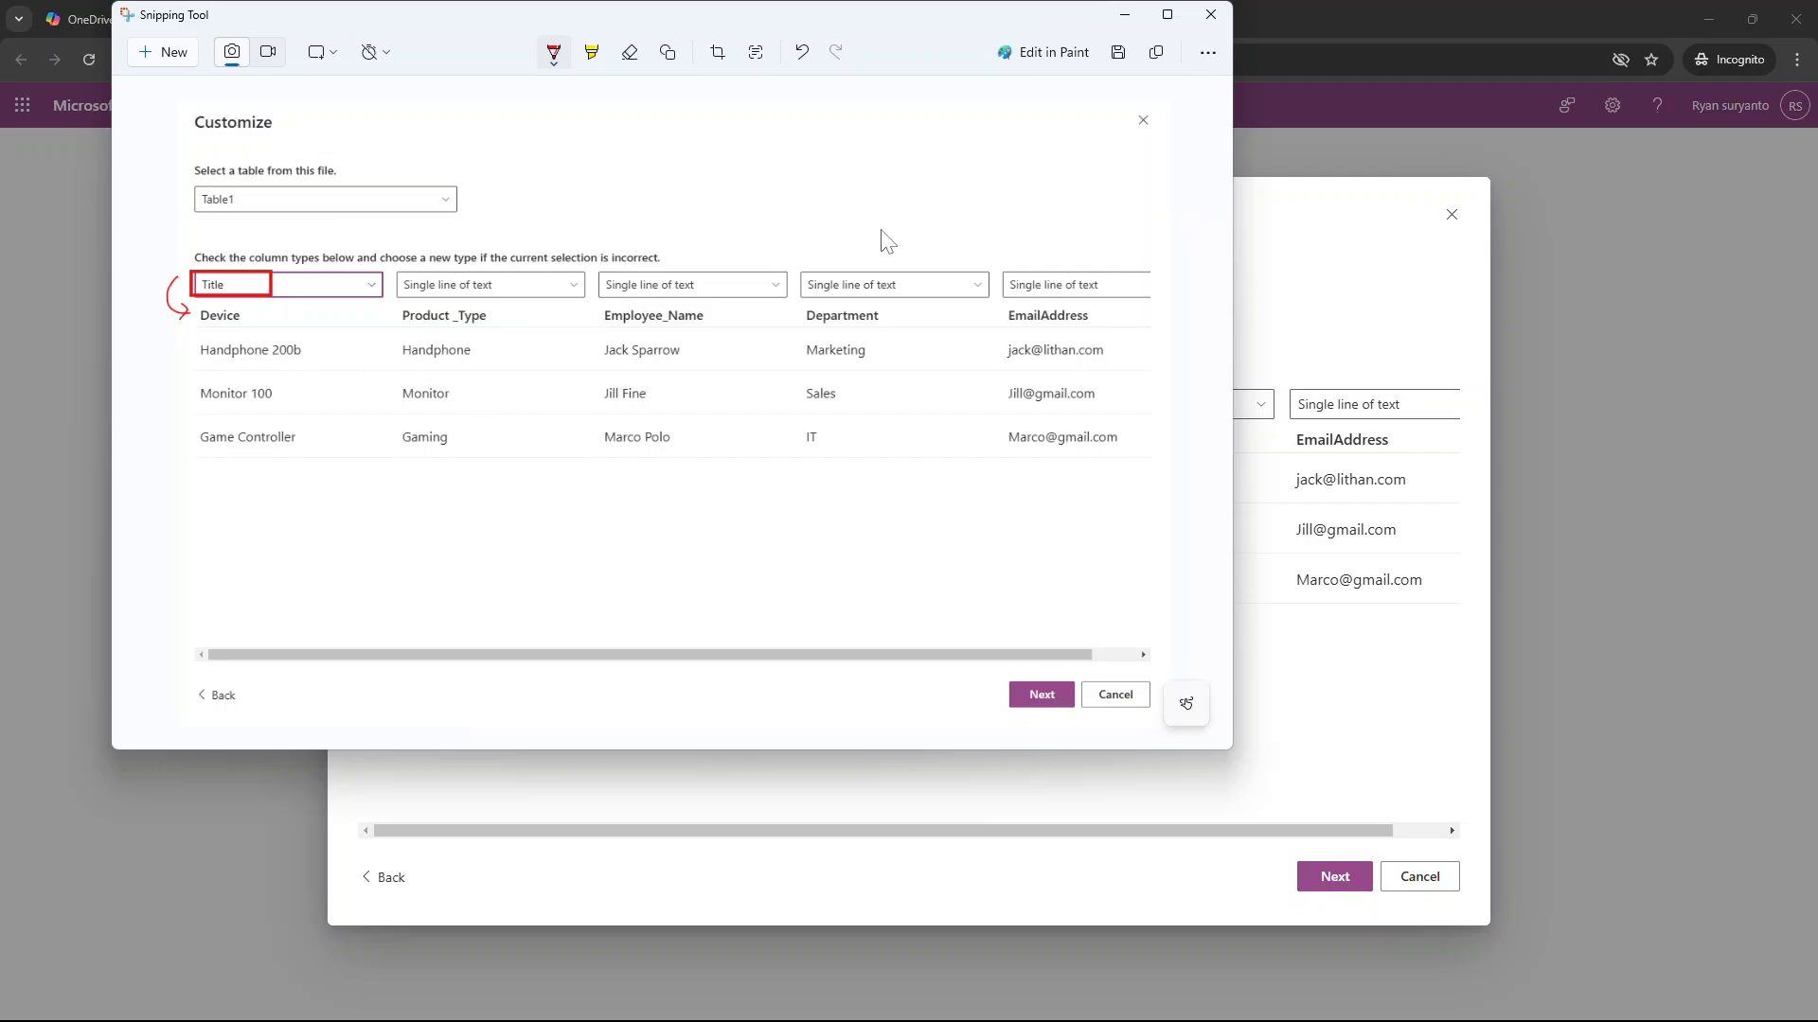
pyautogui.click(1156, 52)
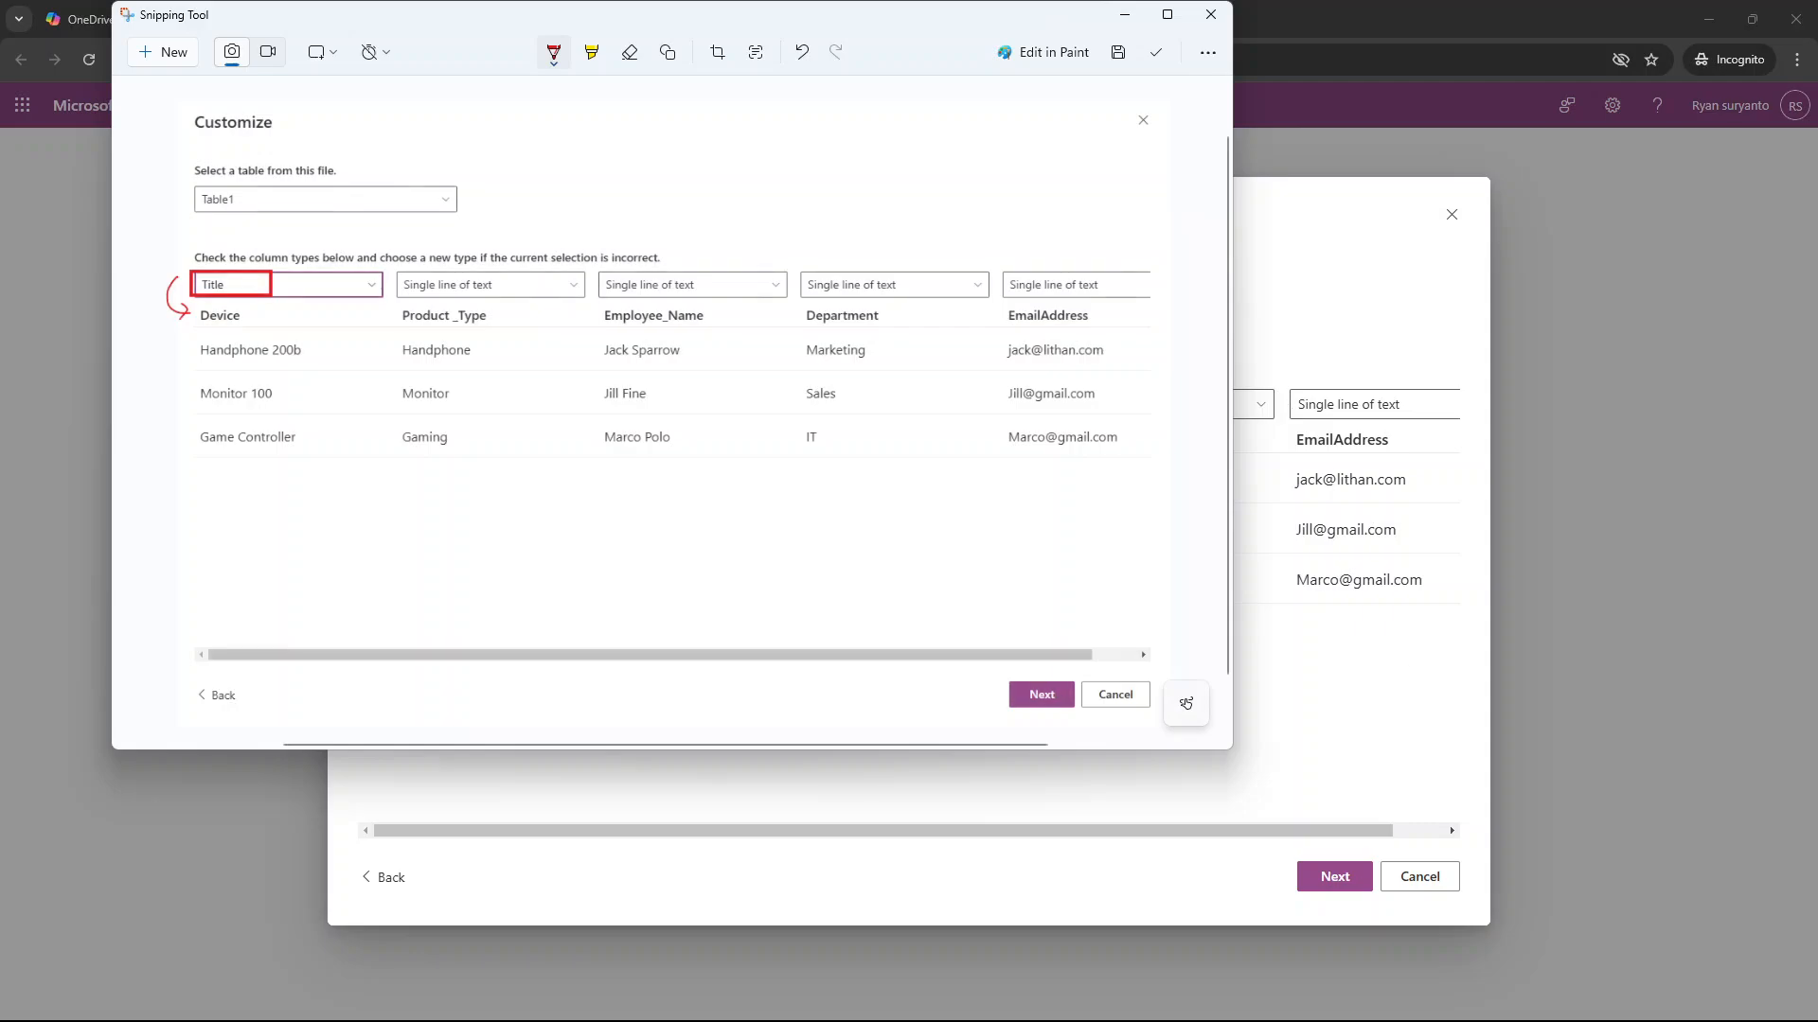
# Step: Switch to the Word assignment and paste the annotated Customize screenshot beside the sample image under step 5 of Task 1
pyautogui.click(1370, 1000)
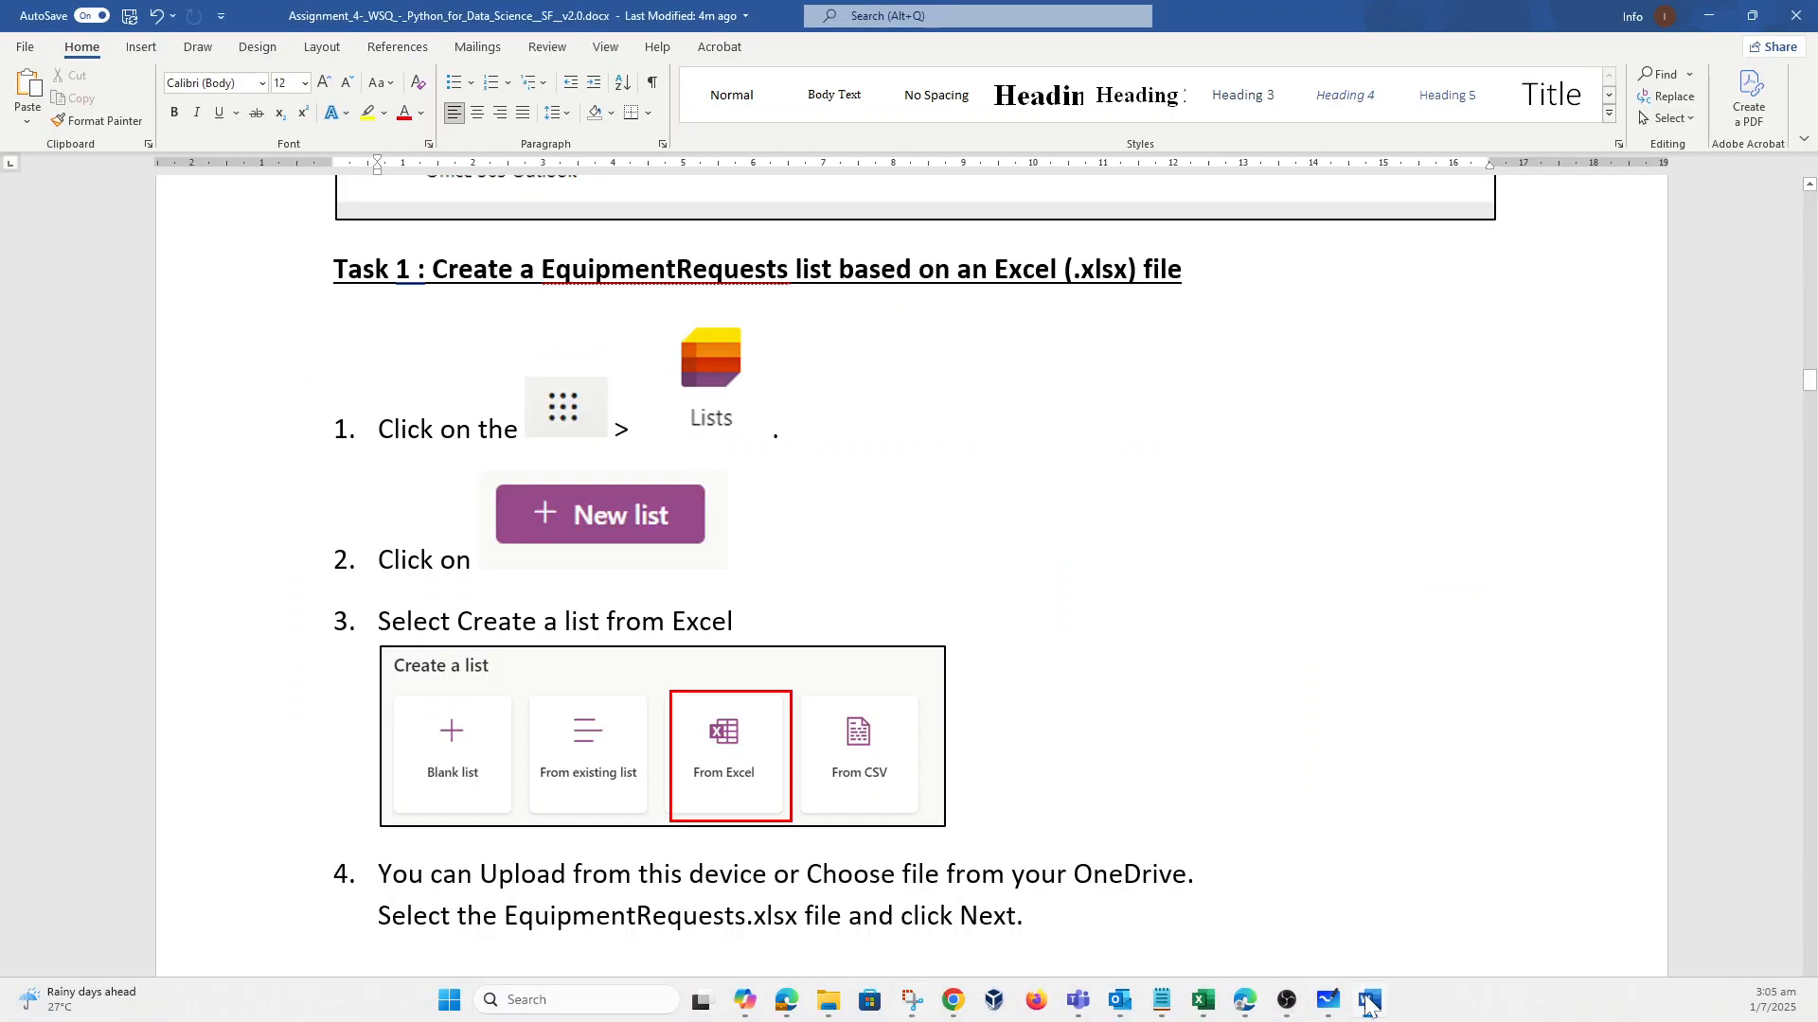
pyautogui.scroll(-6, 909, 587)
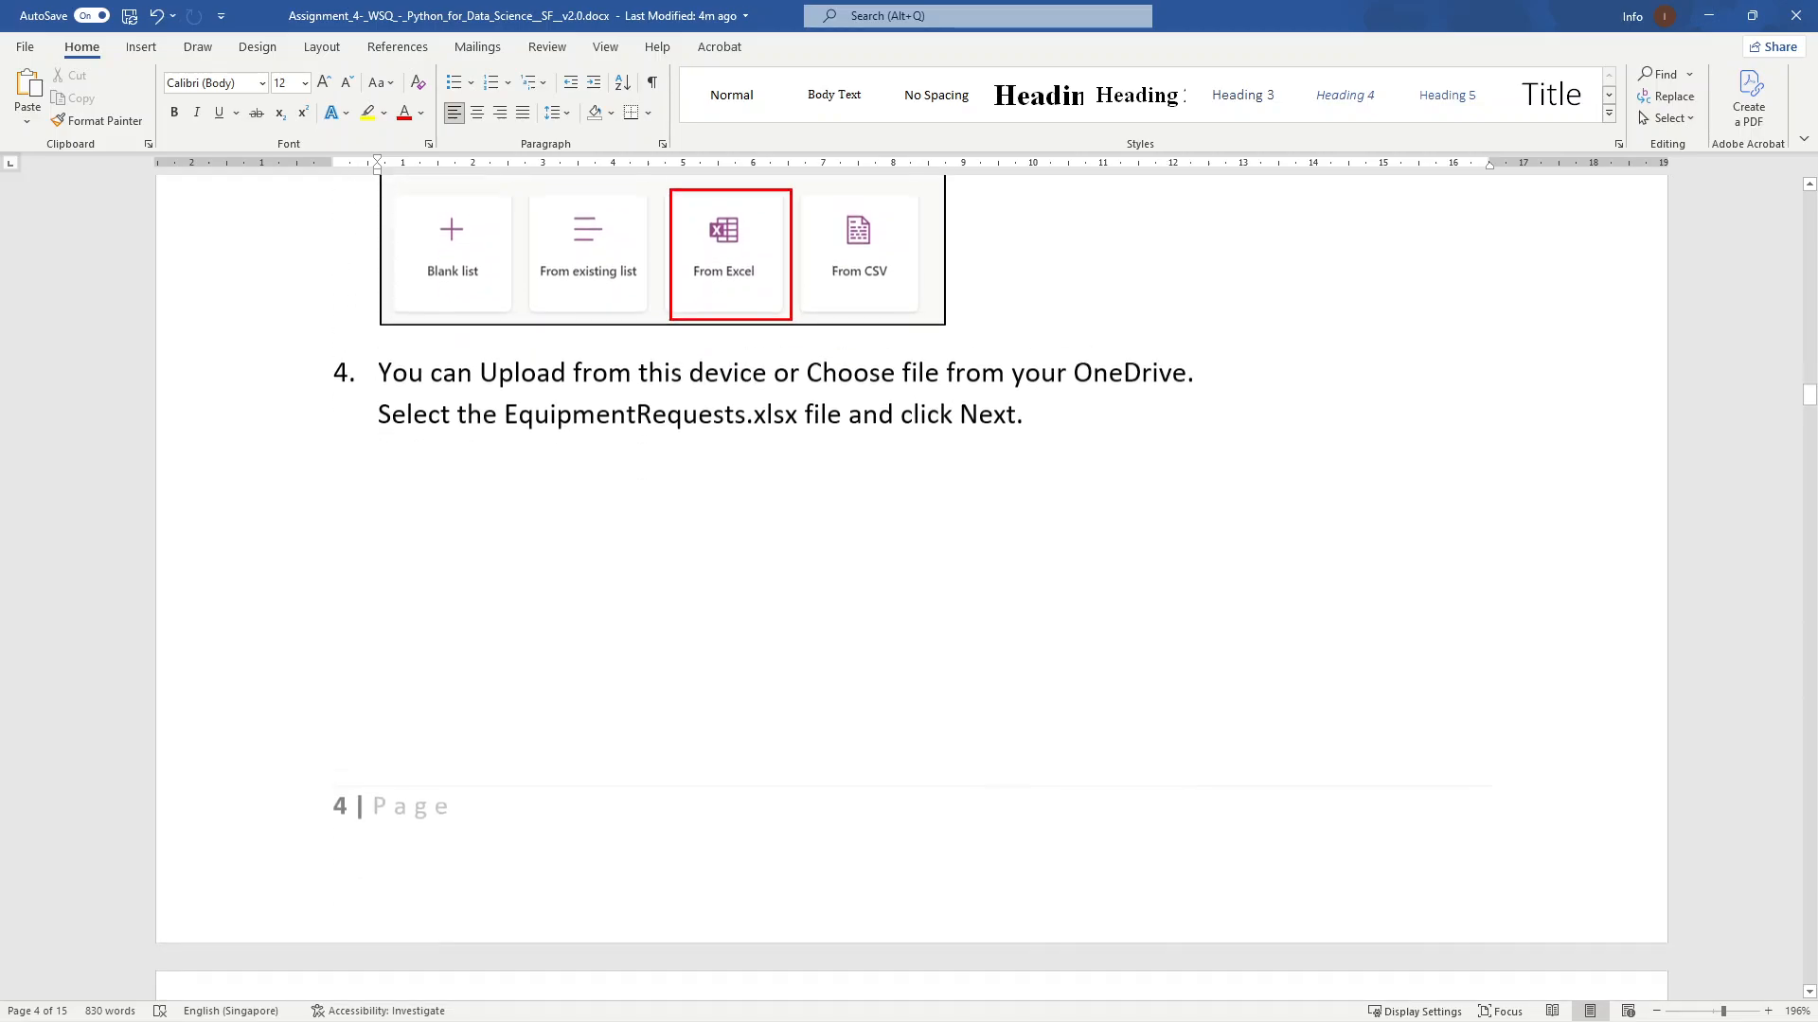
pyautogui.scroll(-8, 751, 552)
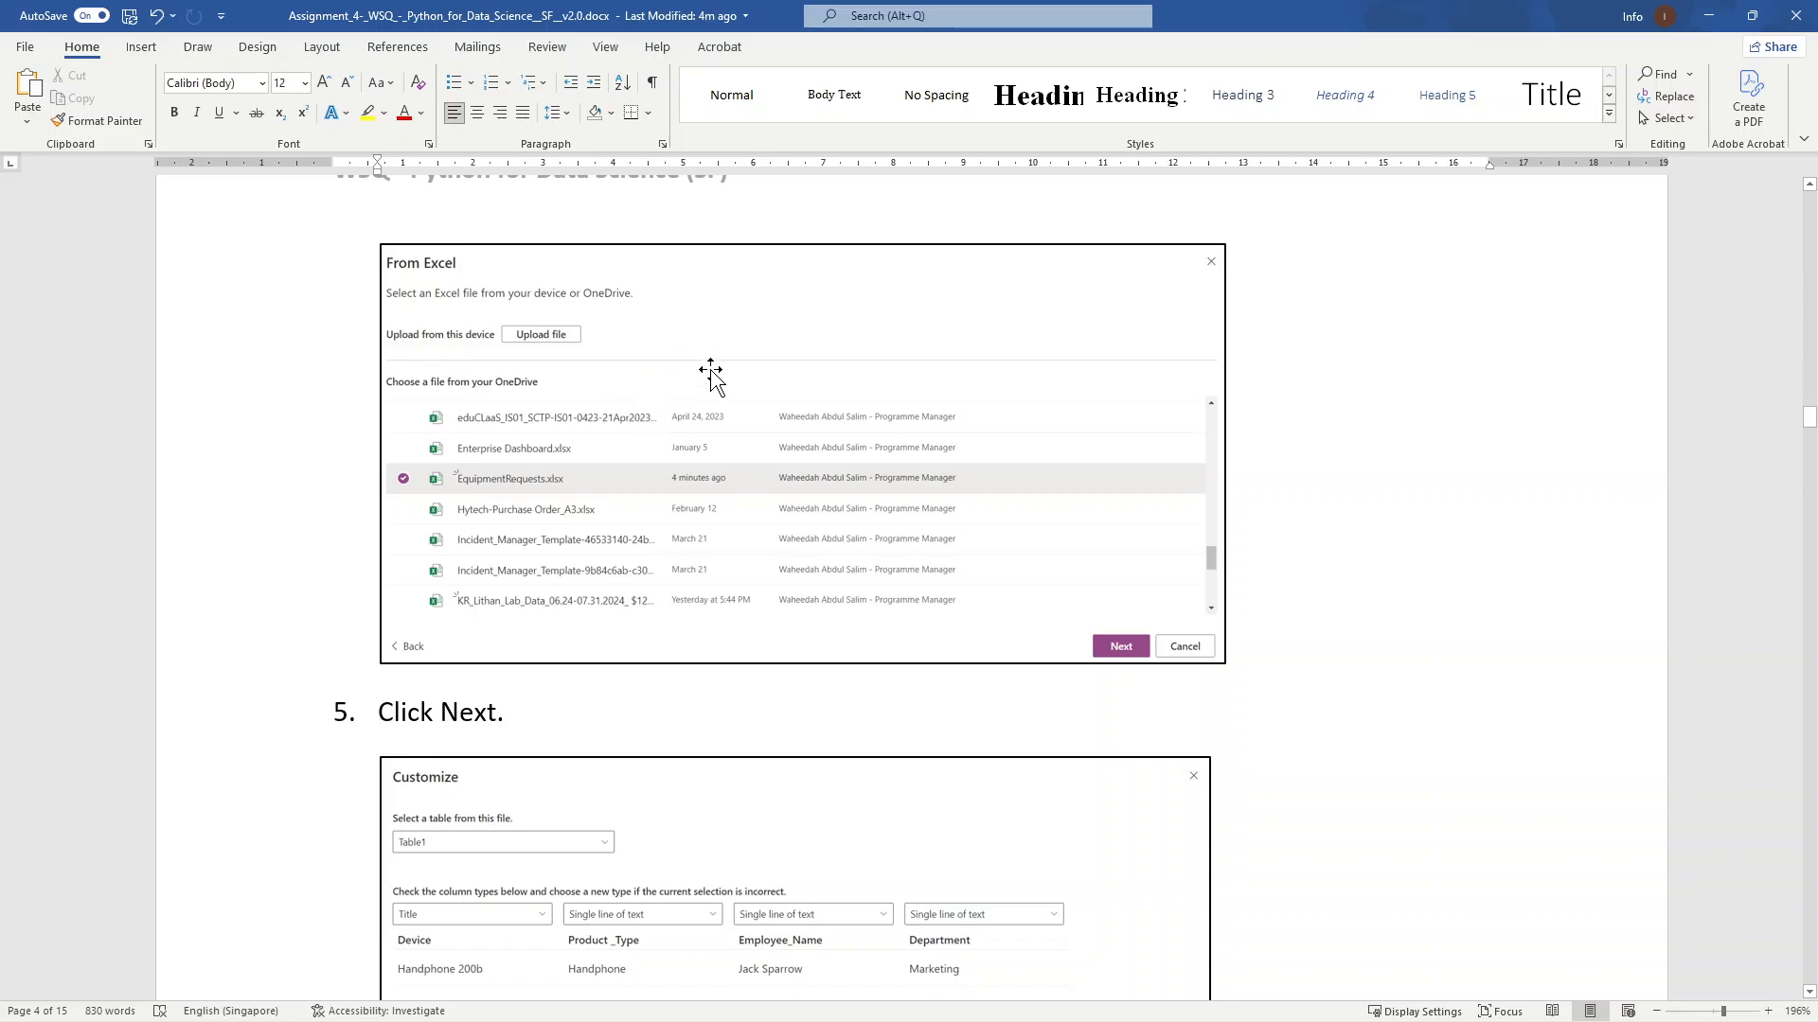
pyautogui.scroll(-4, 710, 374)
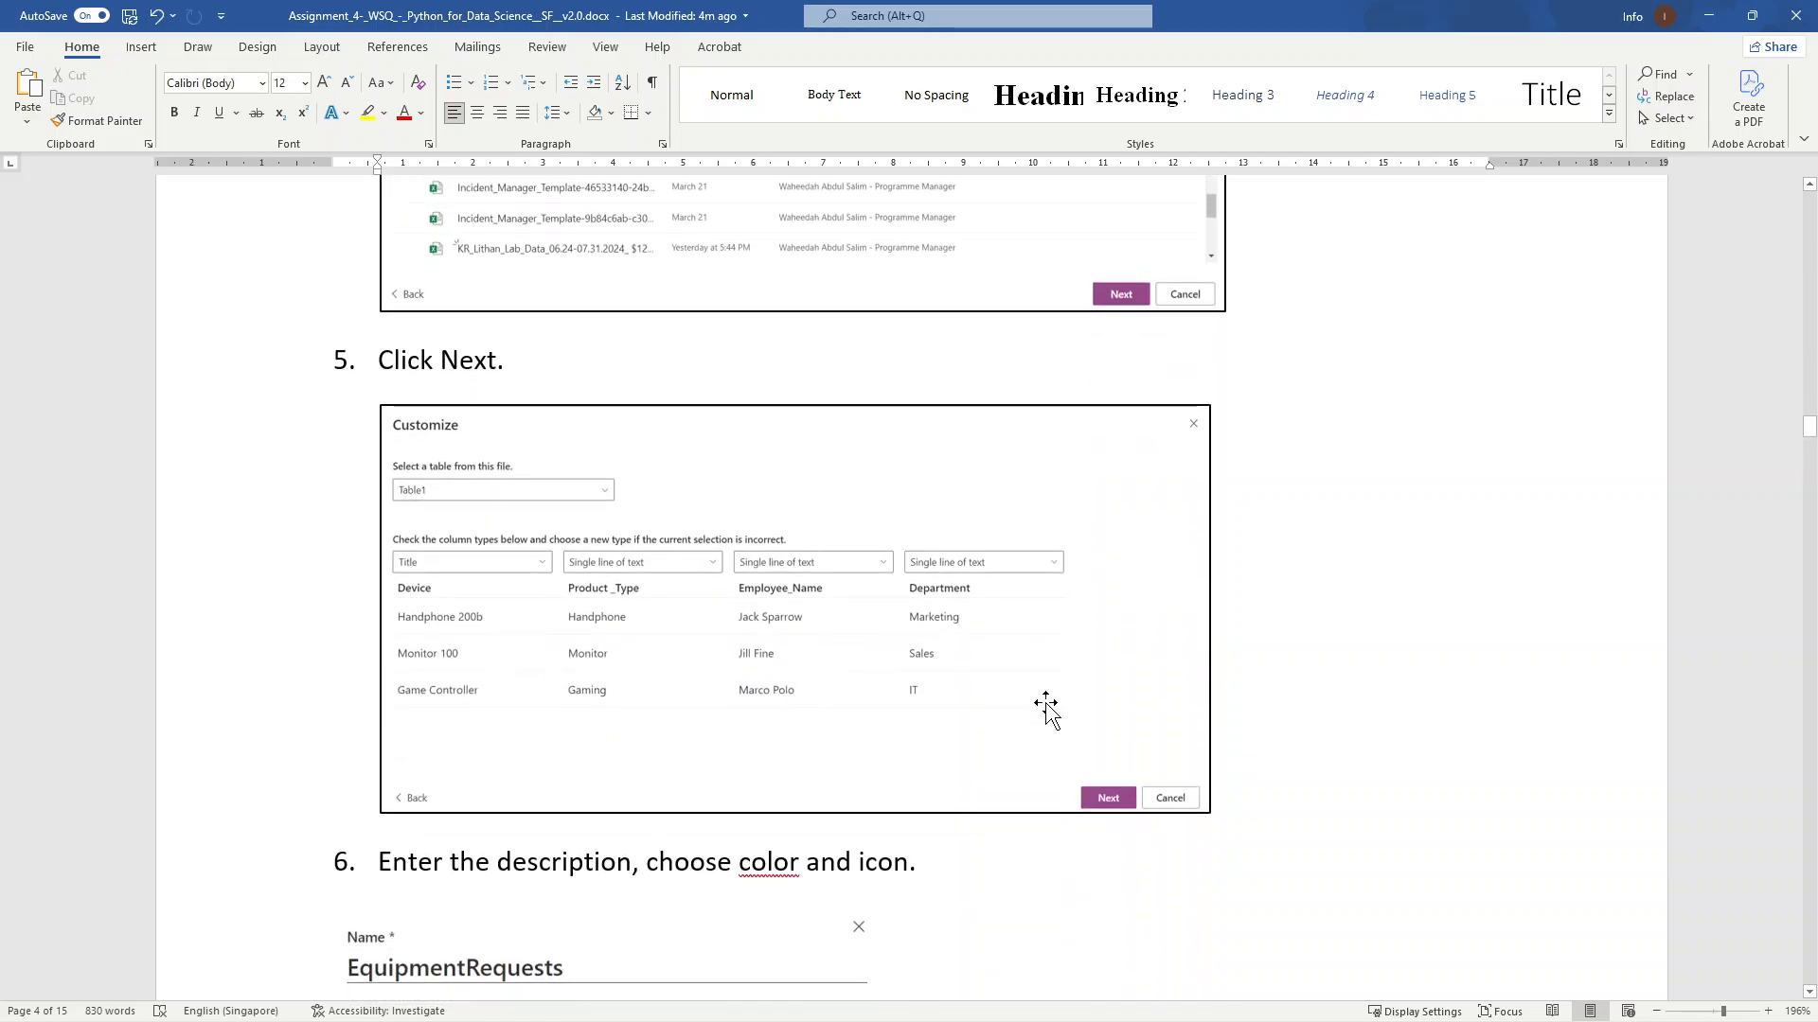
pyautogui.click(1270, 761)
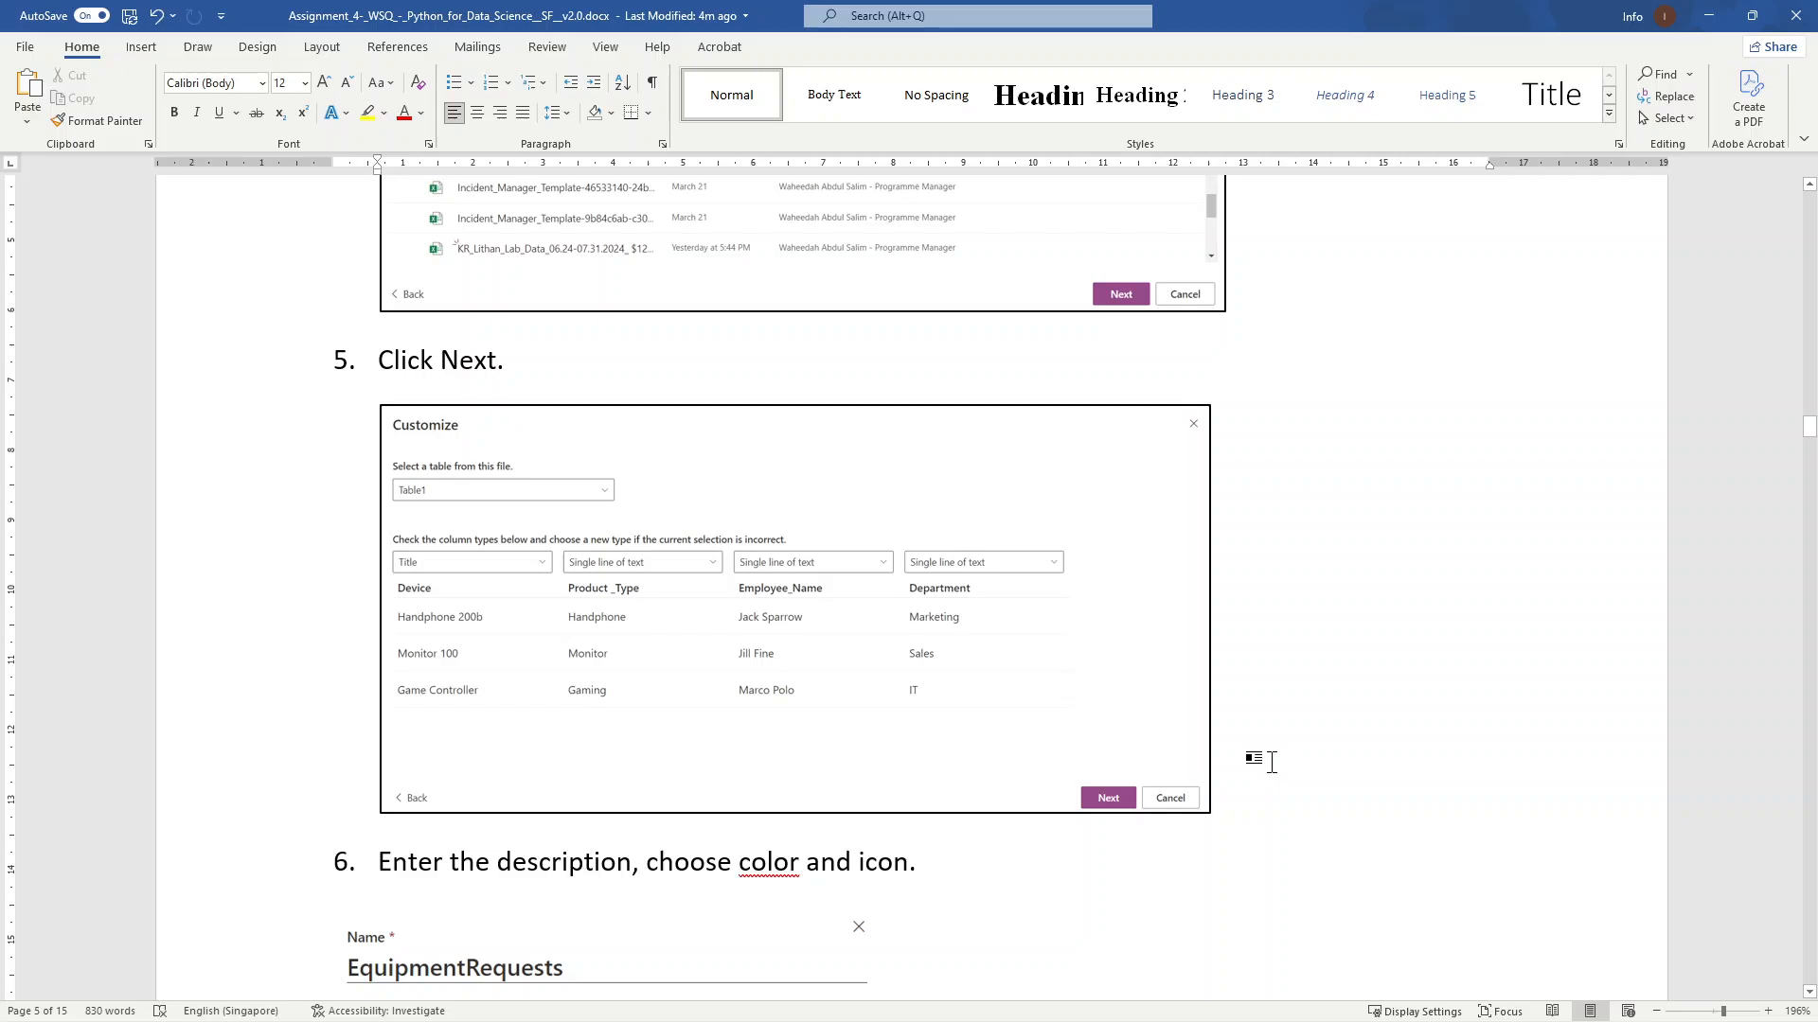
pyautogui.hotkey('ctrl', 'v')
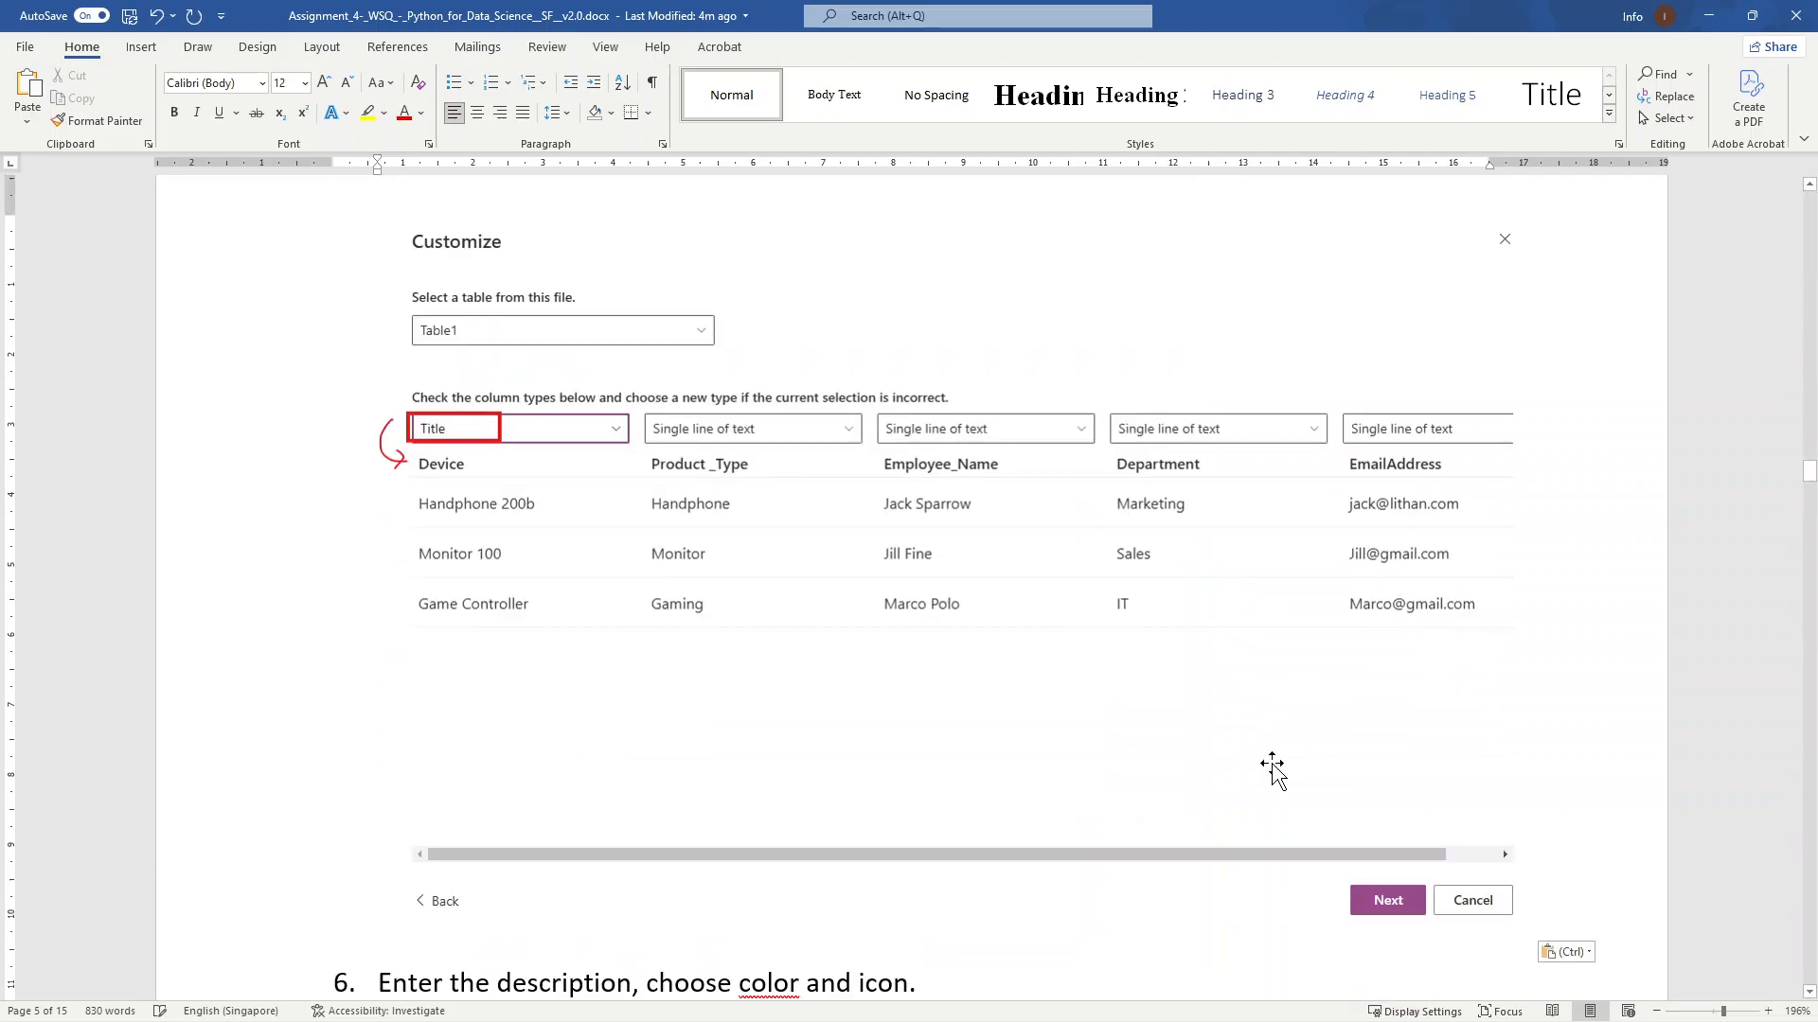
pyautogui.scroll(10, 919, 738)
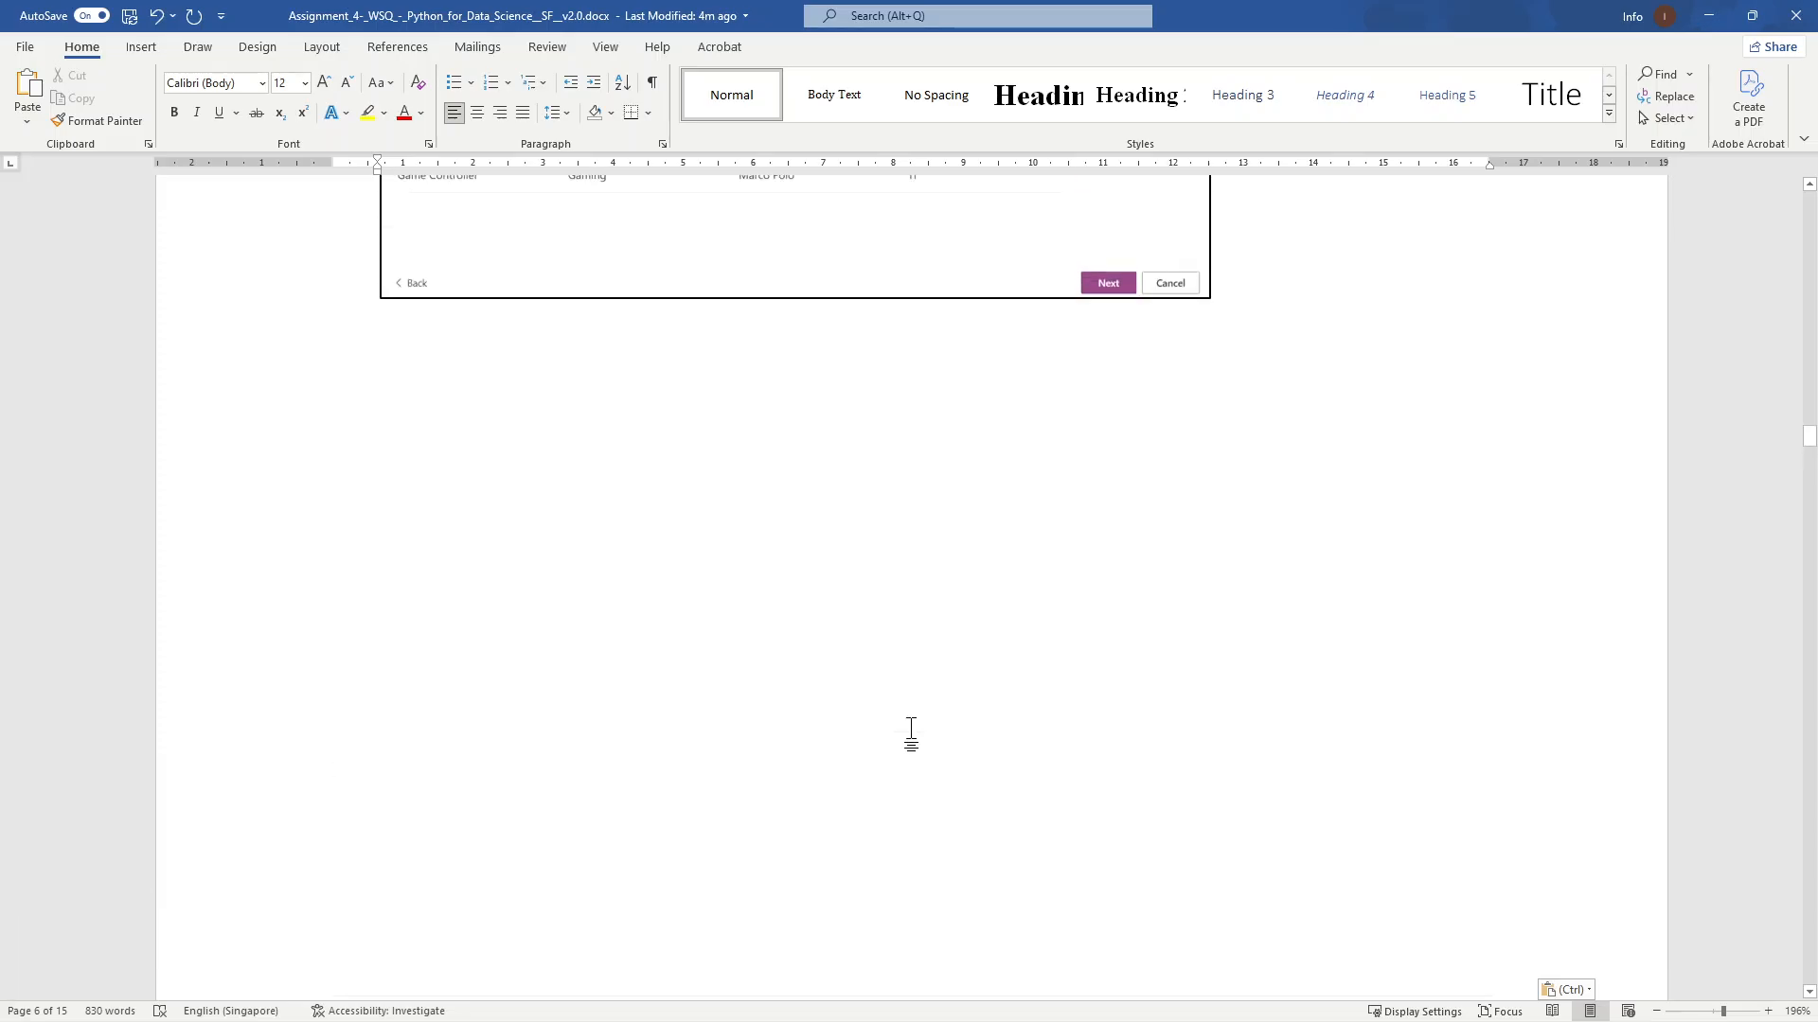
pyautogui.scroll(-5, 503, 706)
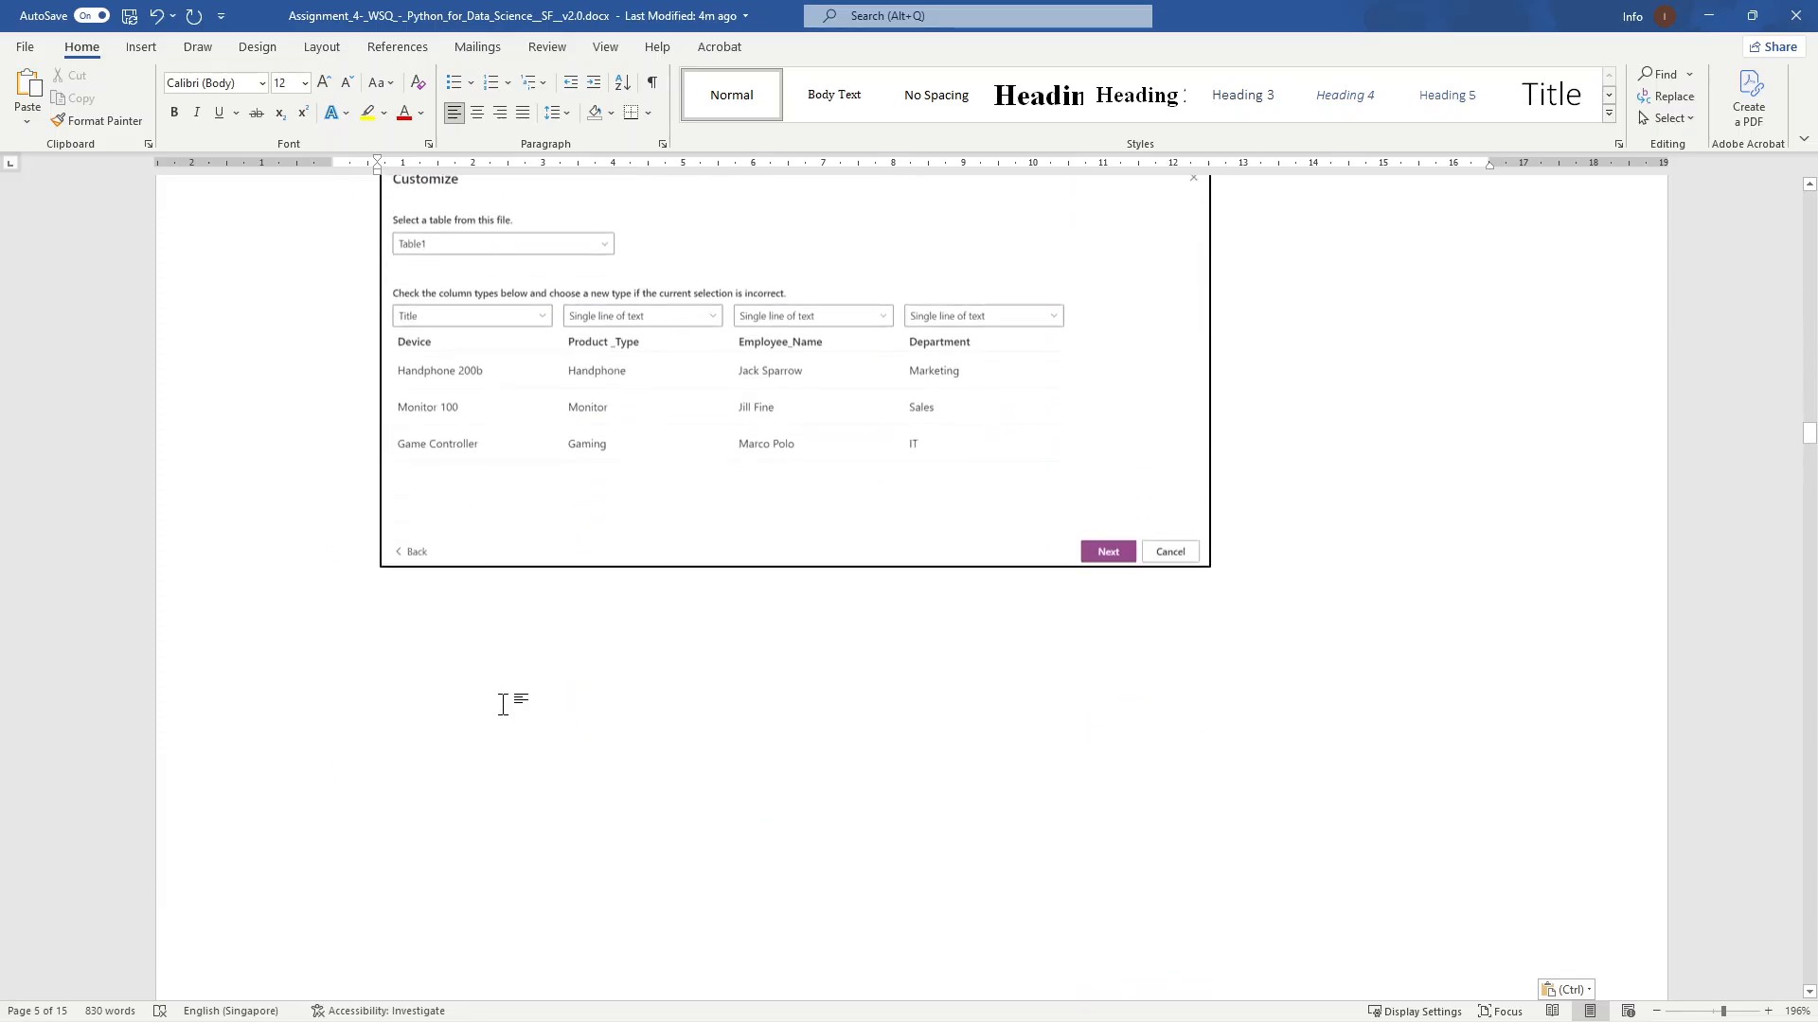
pyautogui.scroll(-5, 509, 717)
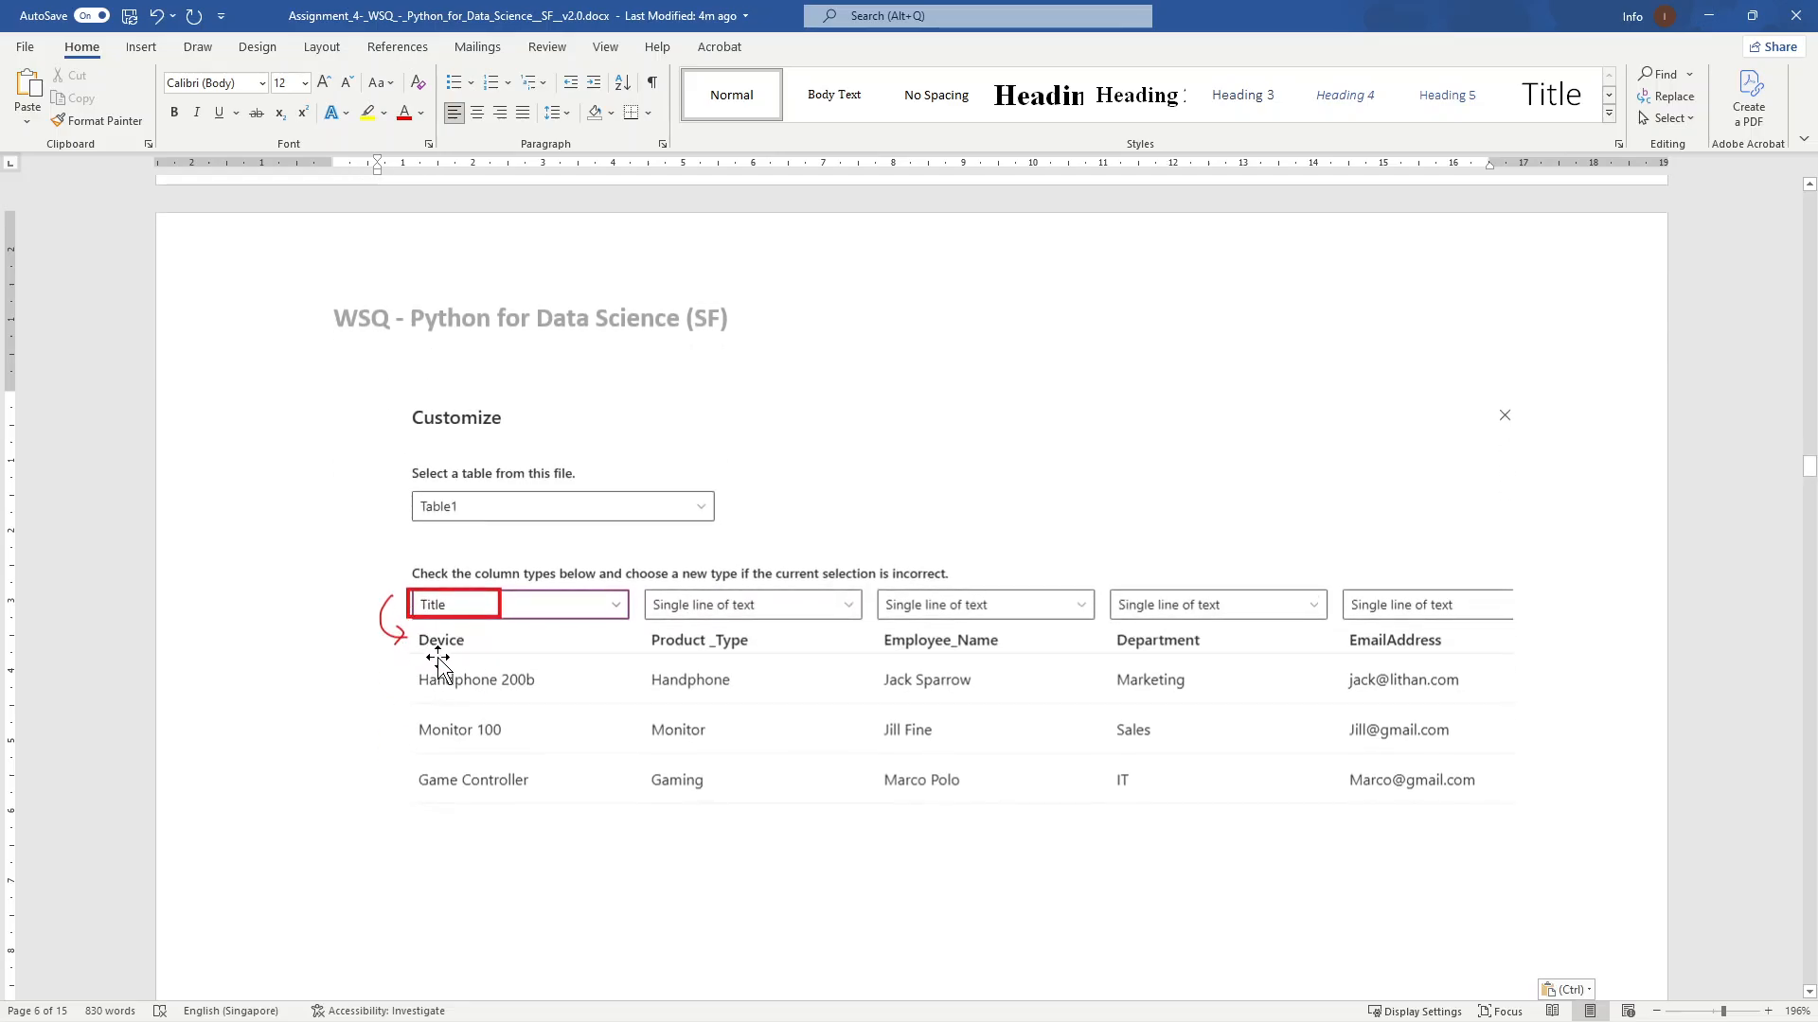
# Step: Read step 6 of the assignment, return to Microsoft Lists, and create the list in My lists under the name EquipmentRequests_Demo
pyautogui.scroll(-5, 442, 642)
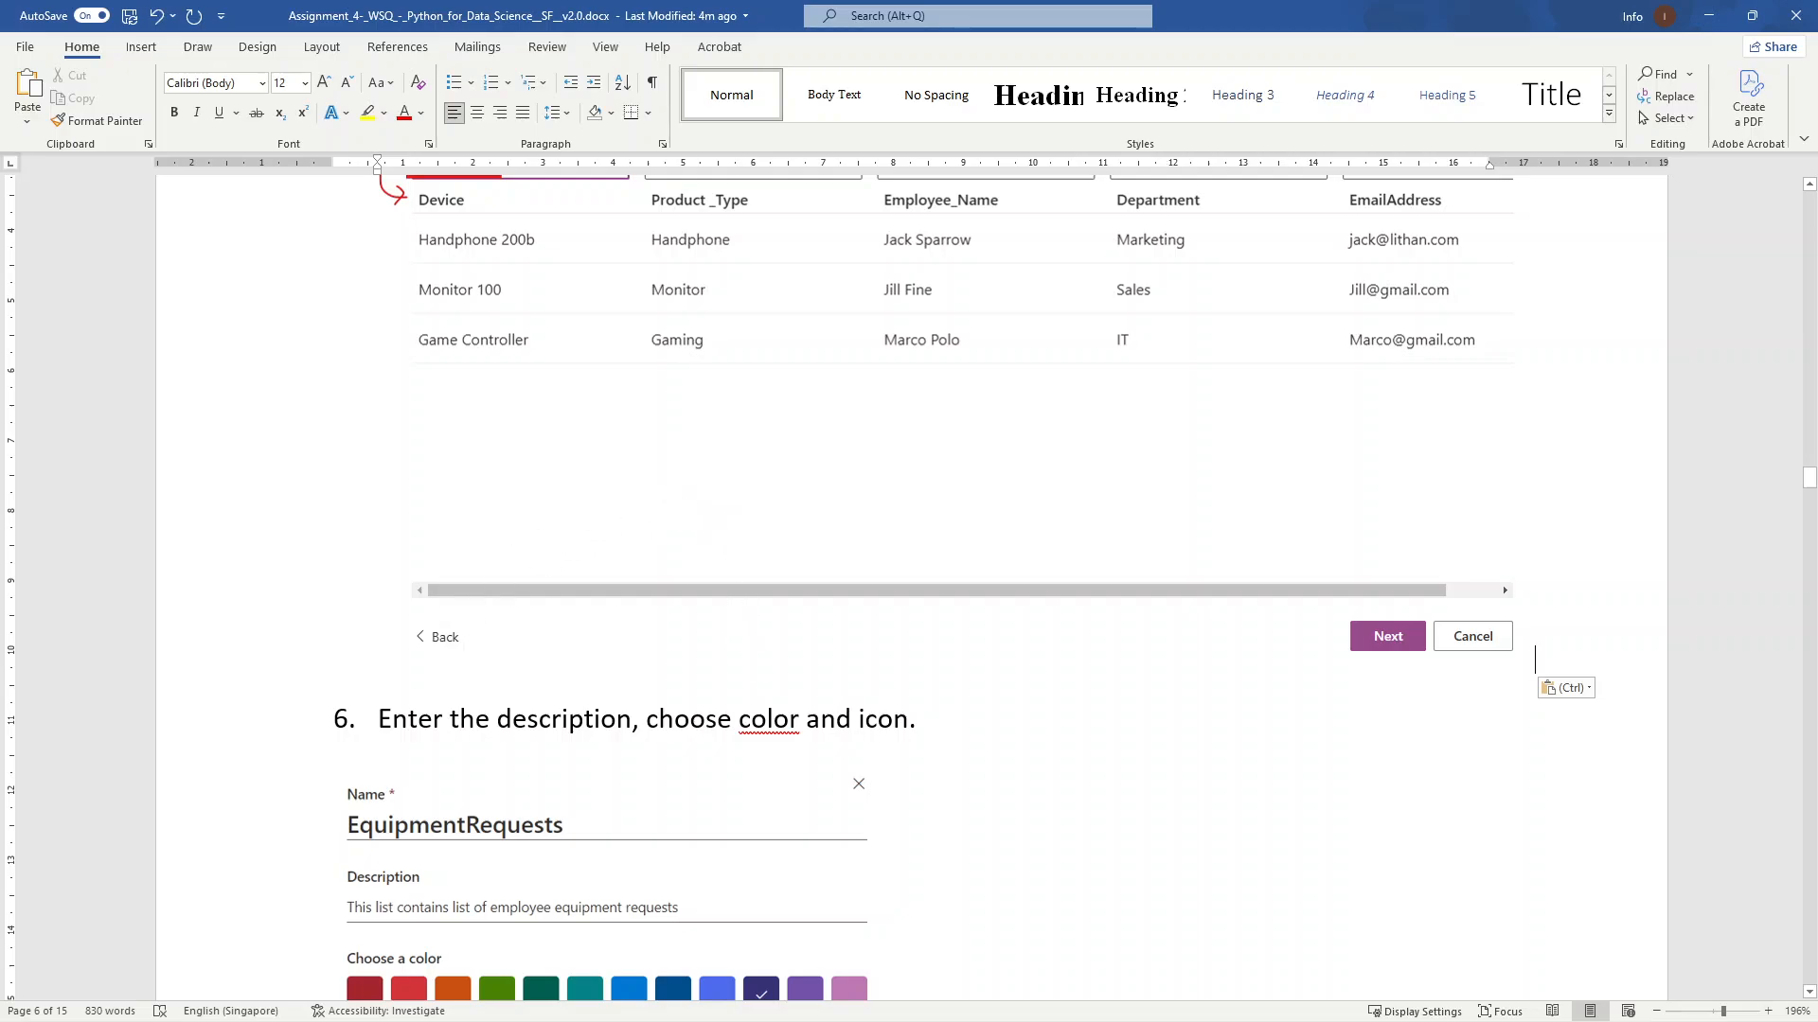
pyautogui.scroll(-3, 852, 738)
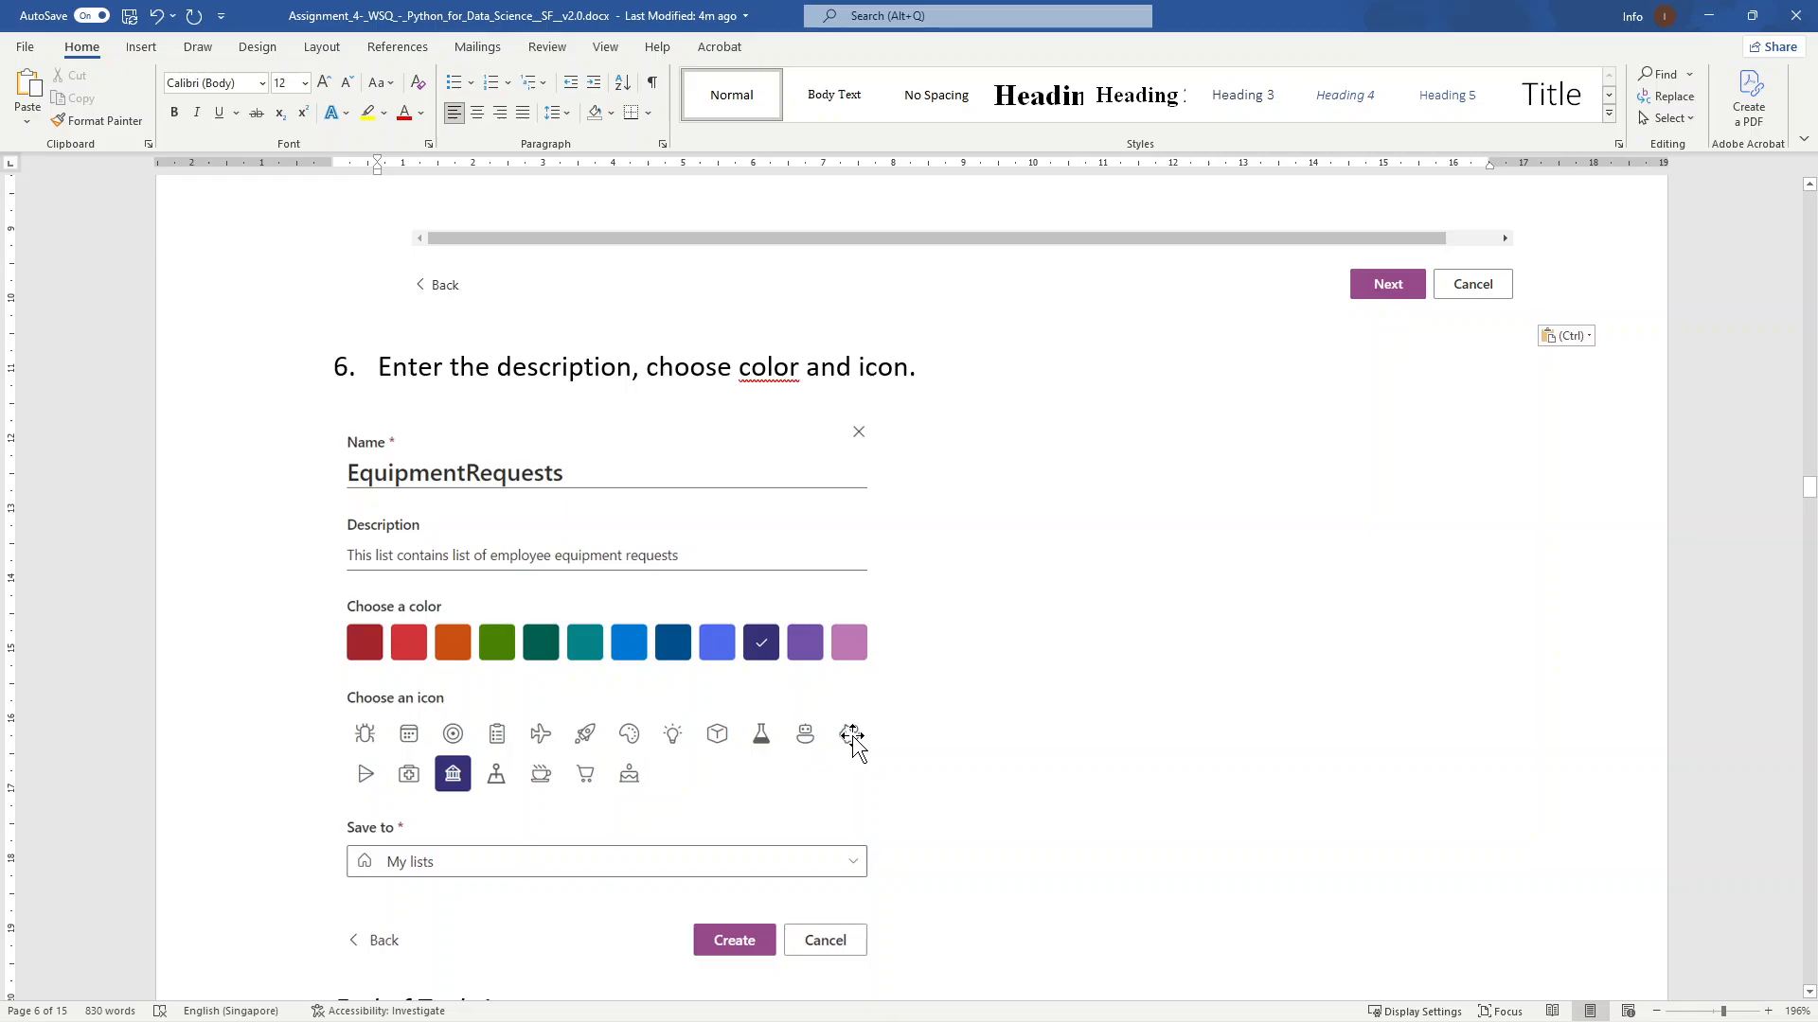
pyautogui.scroll(-3, 853, 736)
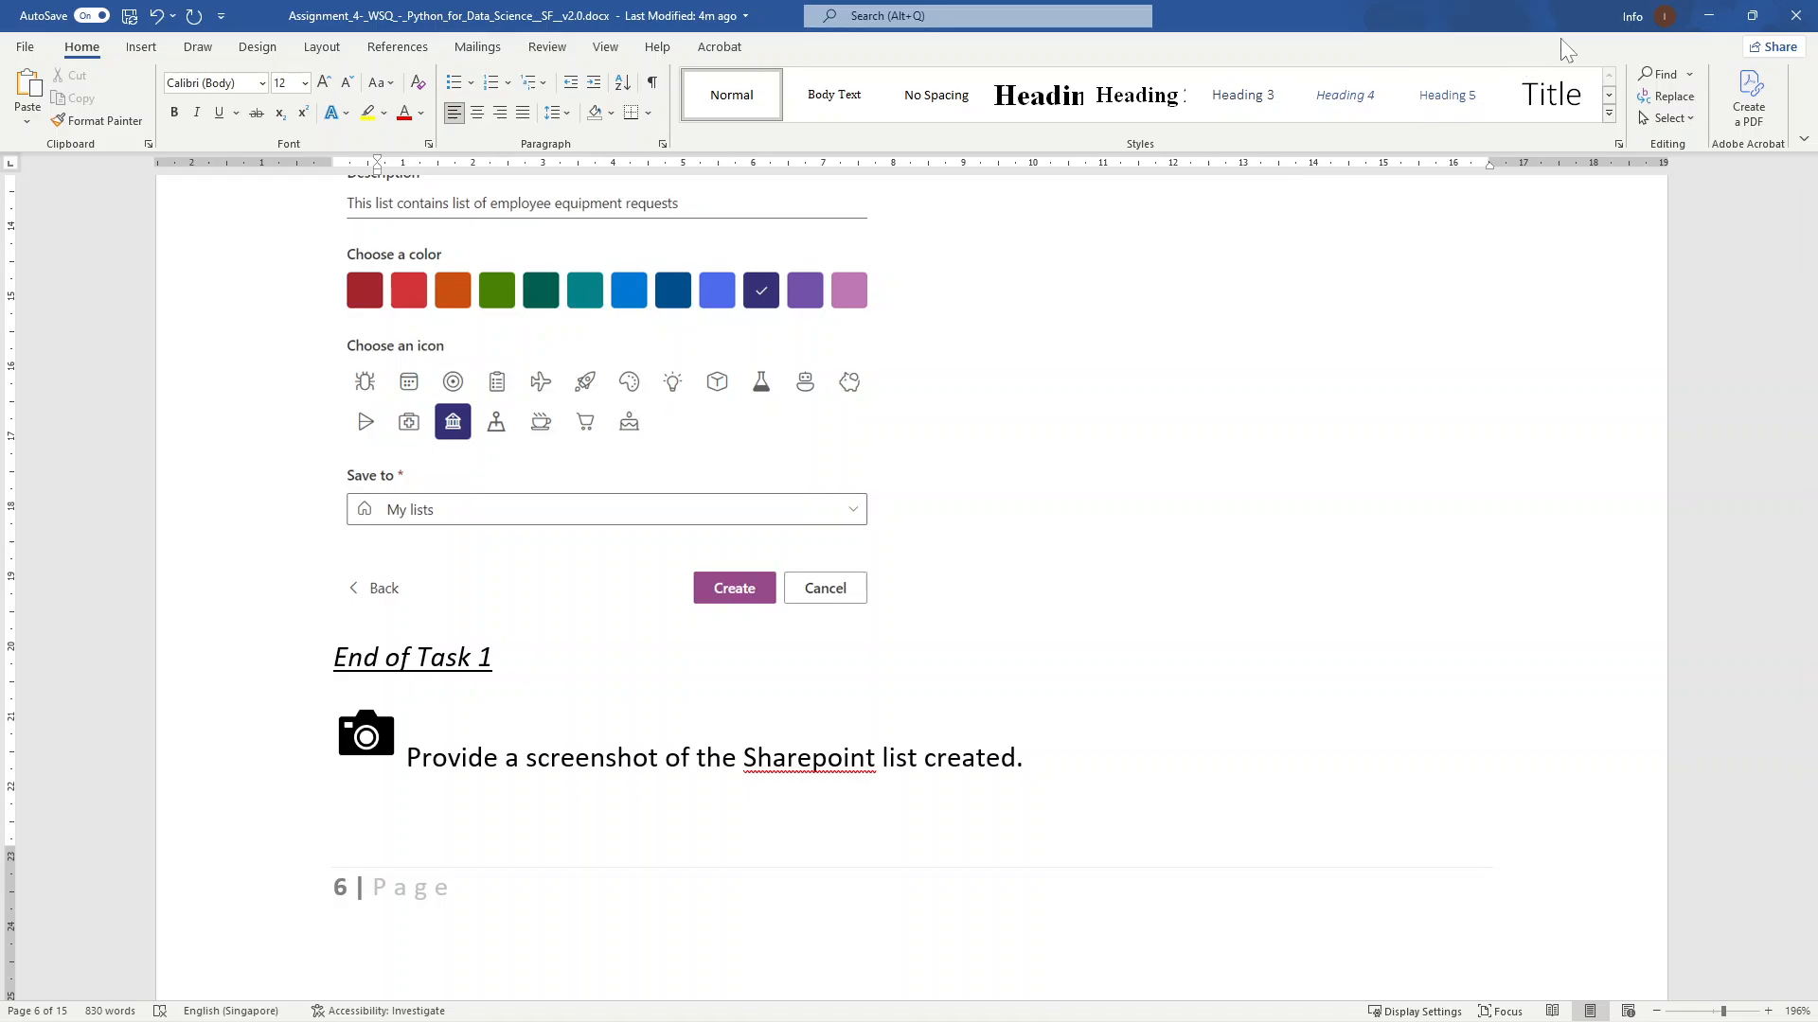
pyautogui.click(1709, 16)
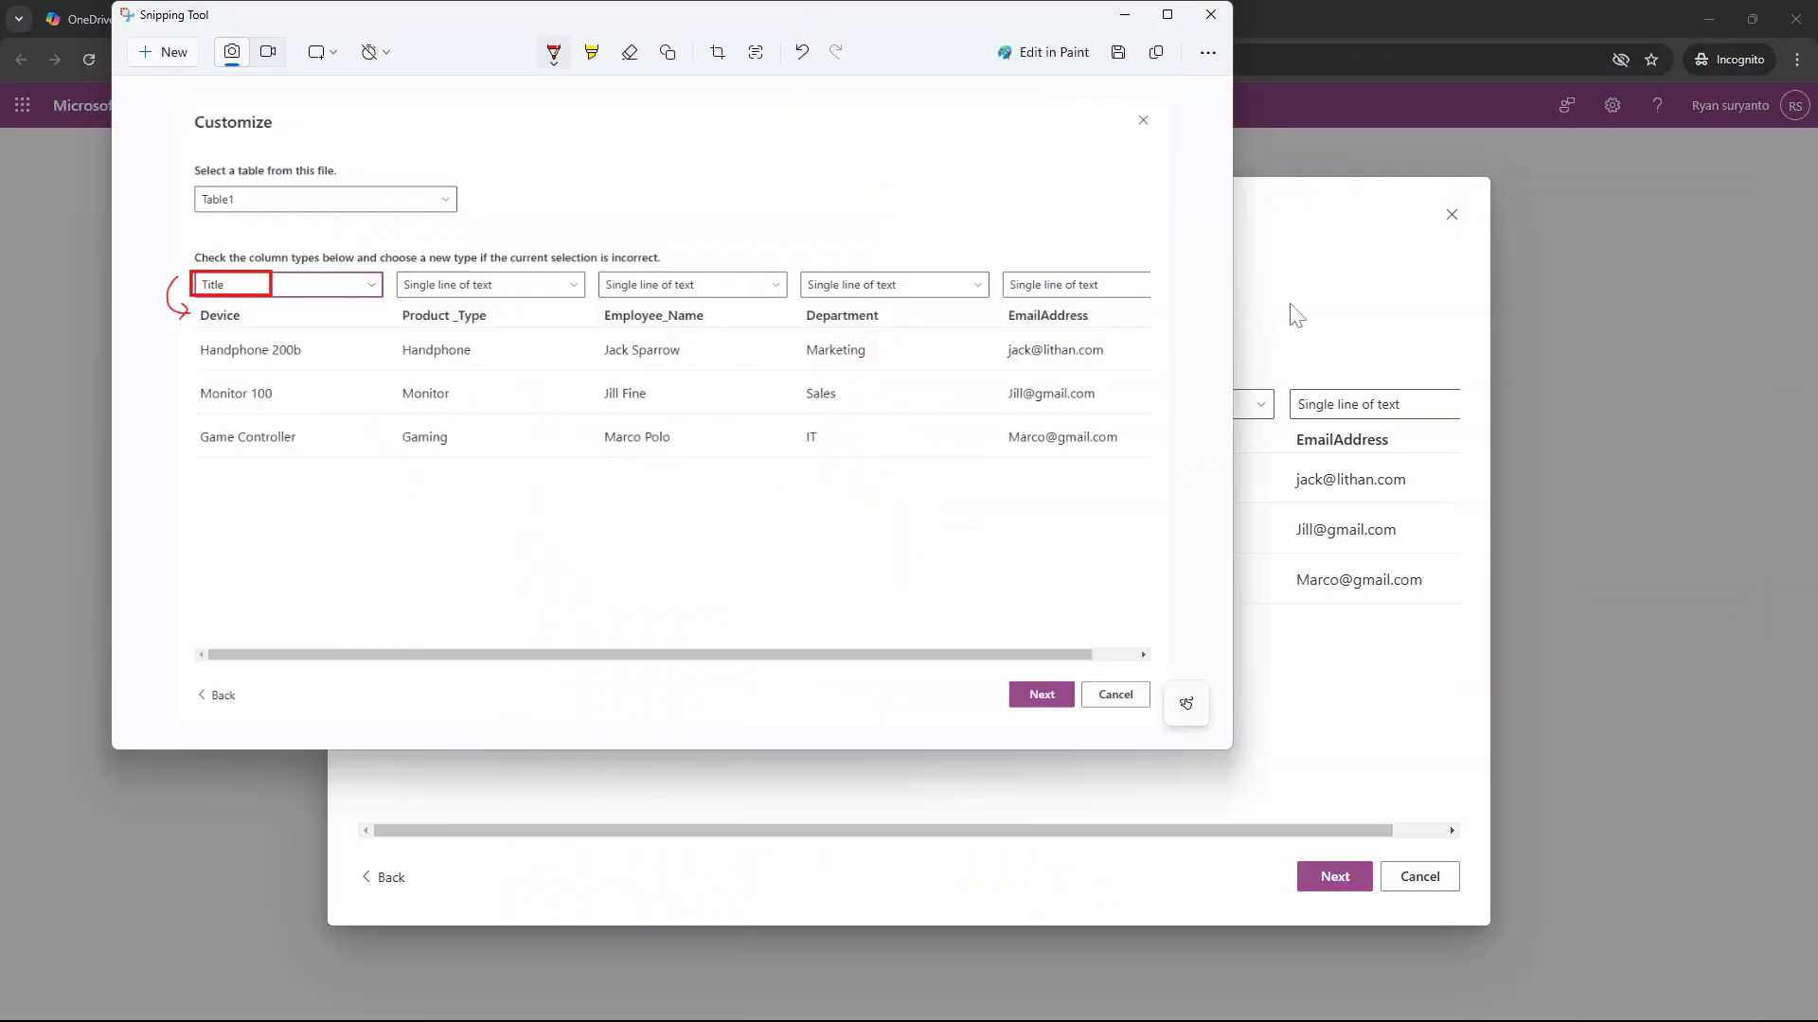
pyautogui.click(1328, 220)
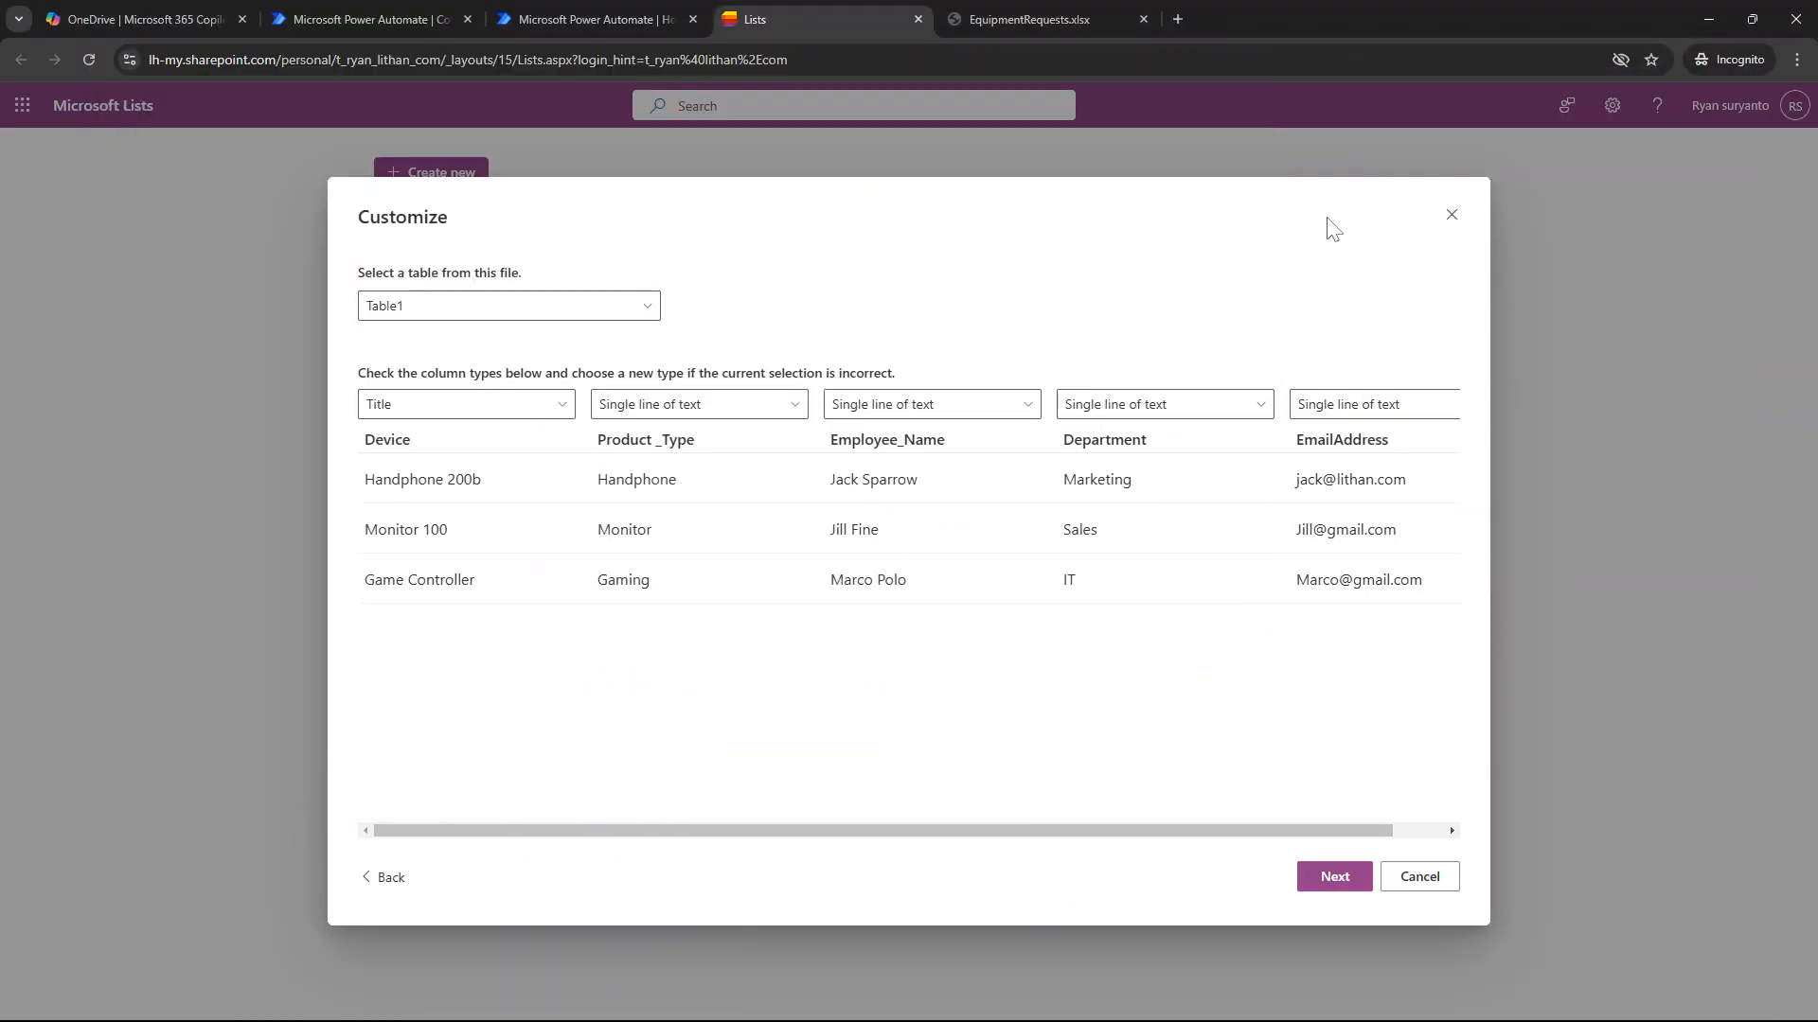
pyautogui.click(1333, 880)
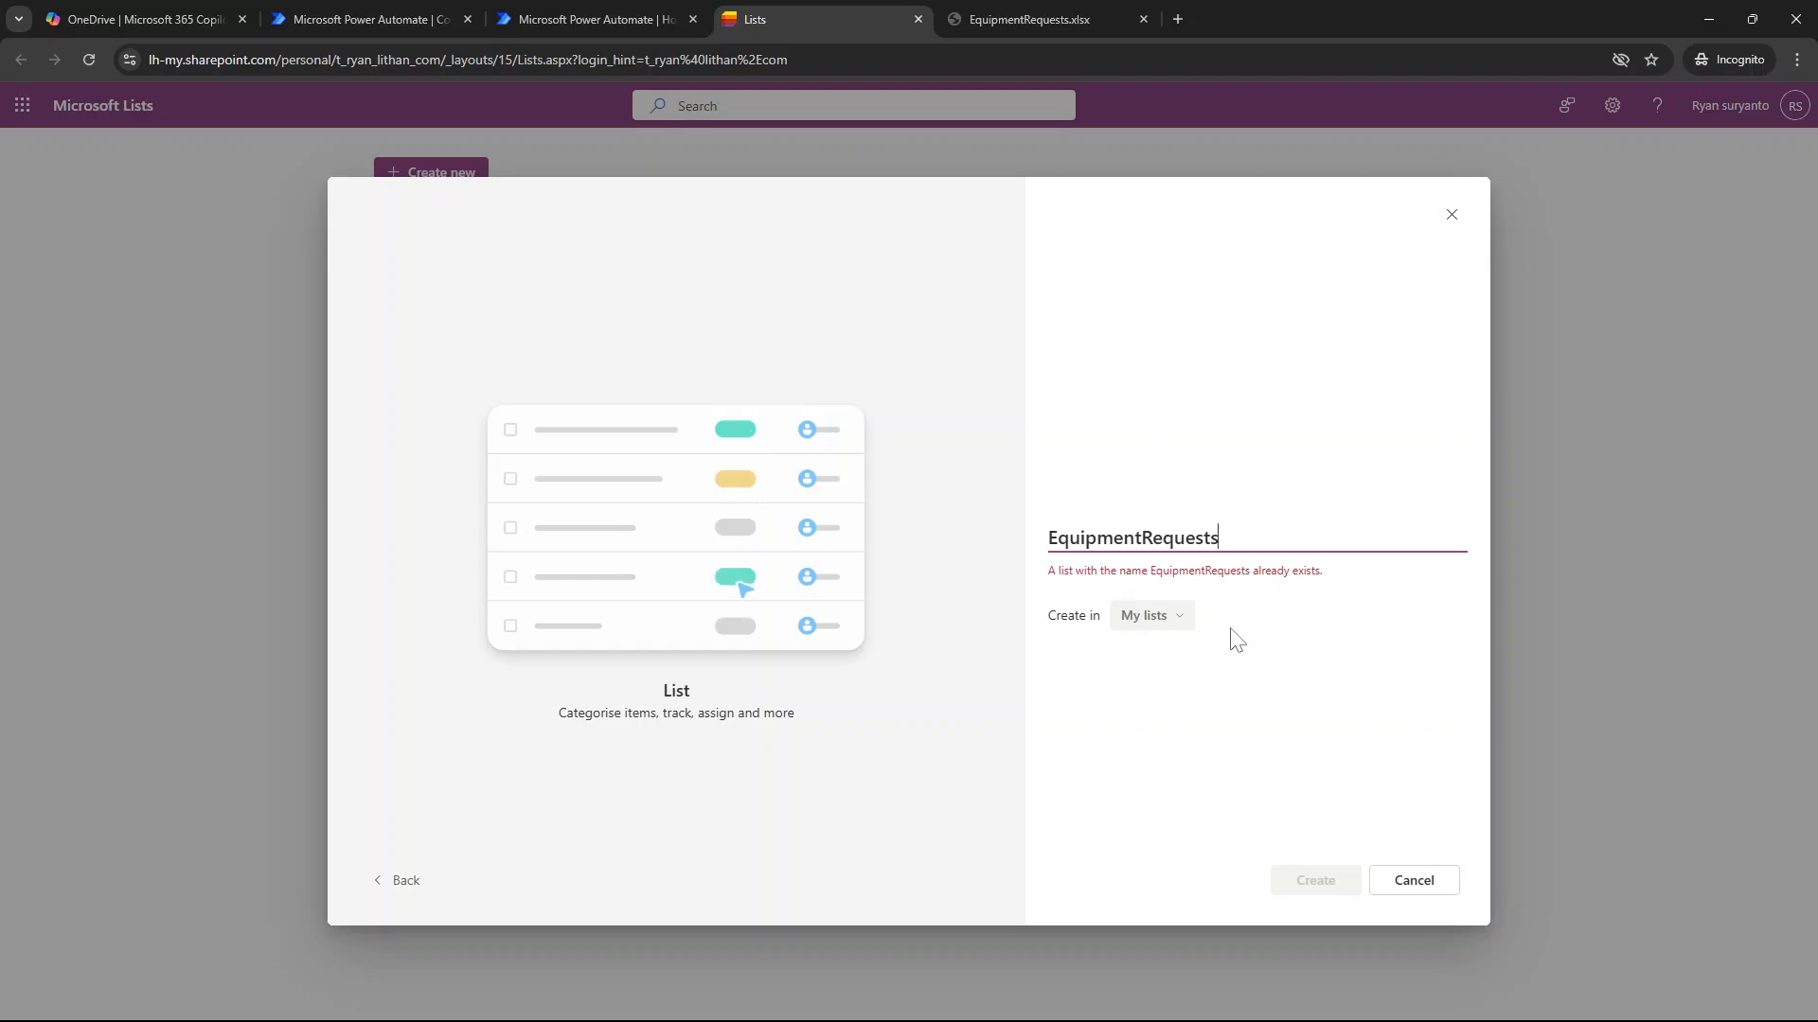
pyautogui.write('_Demo')
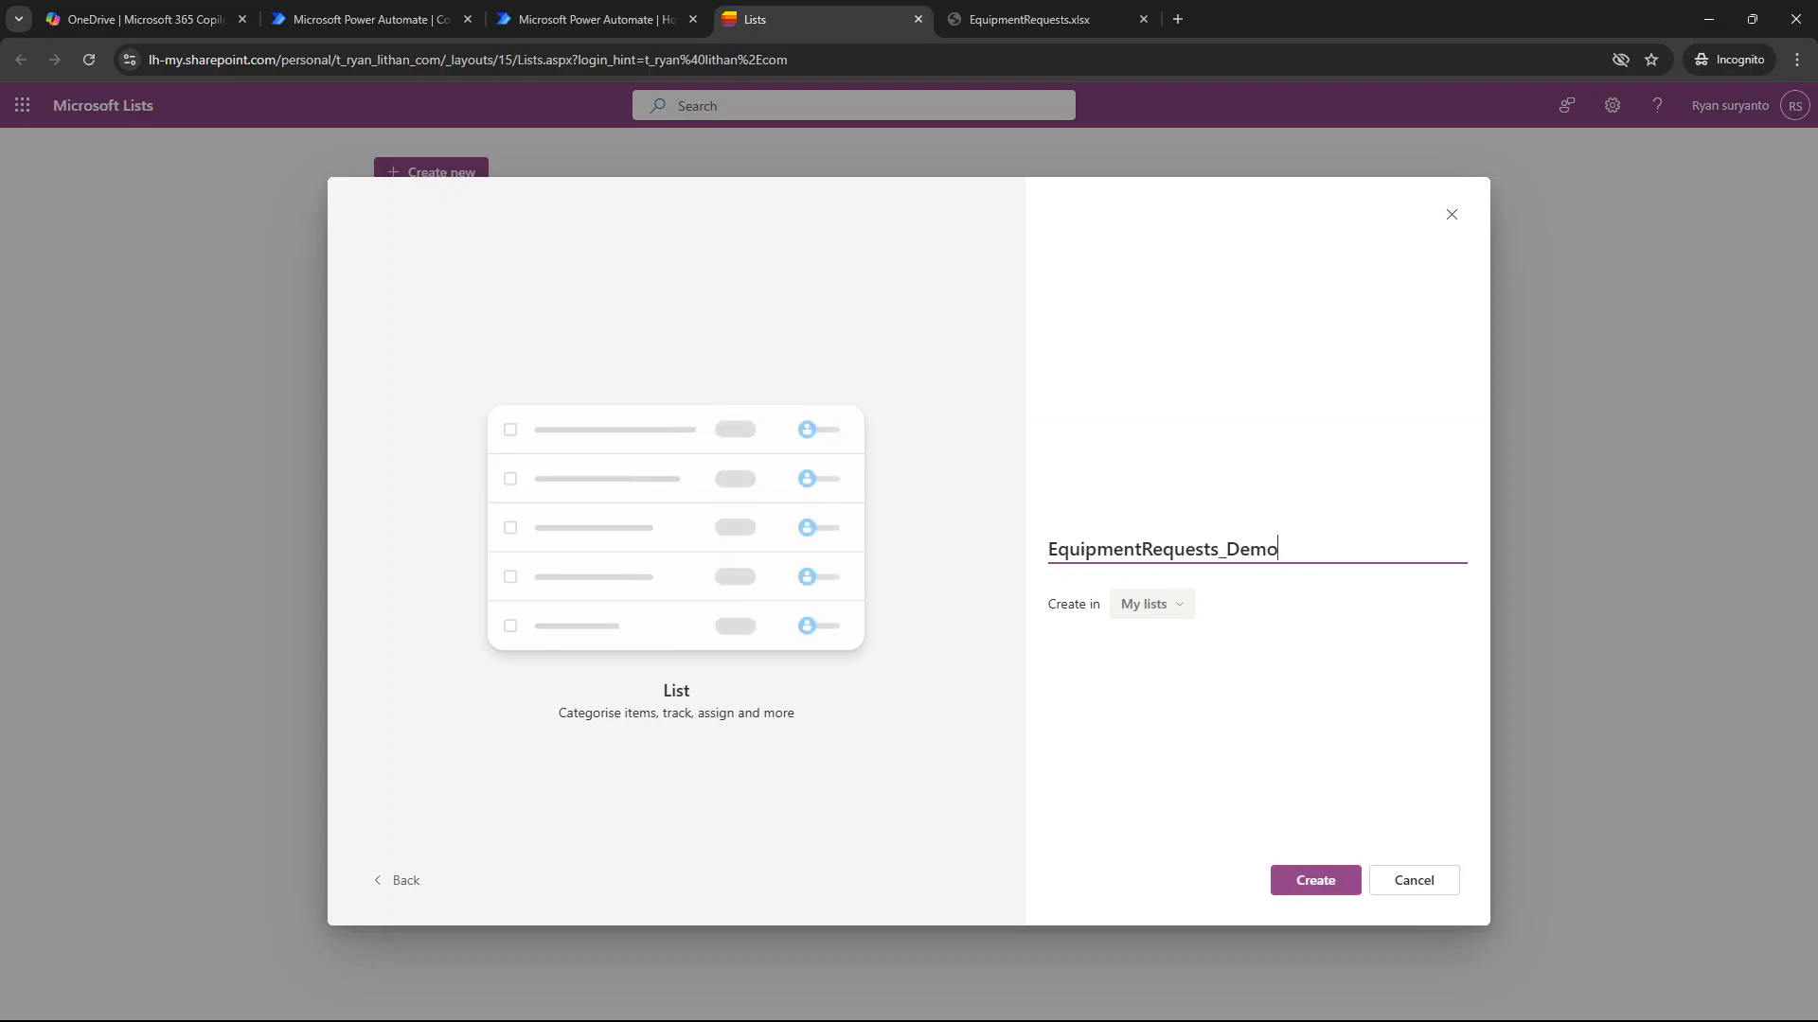
pyautogui.click(1316, 883)
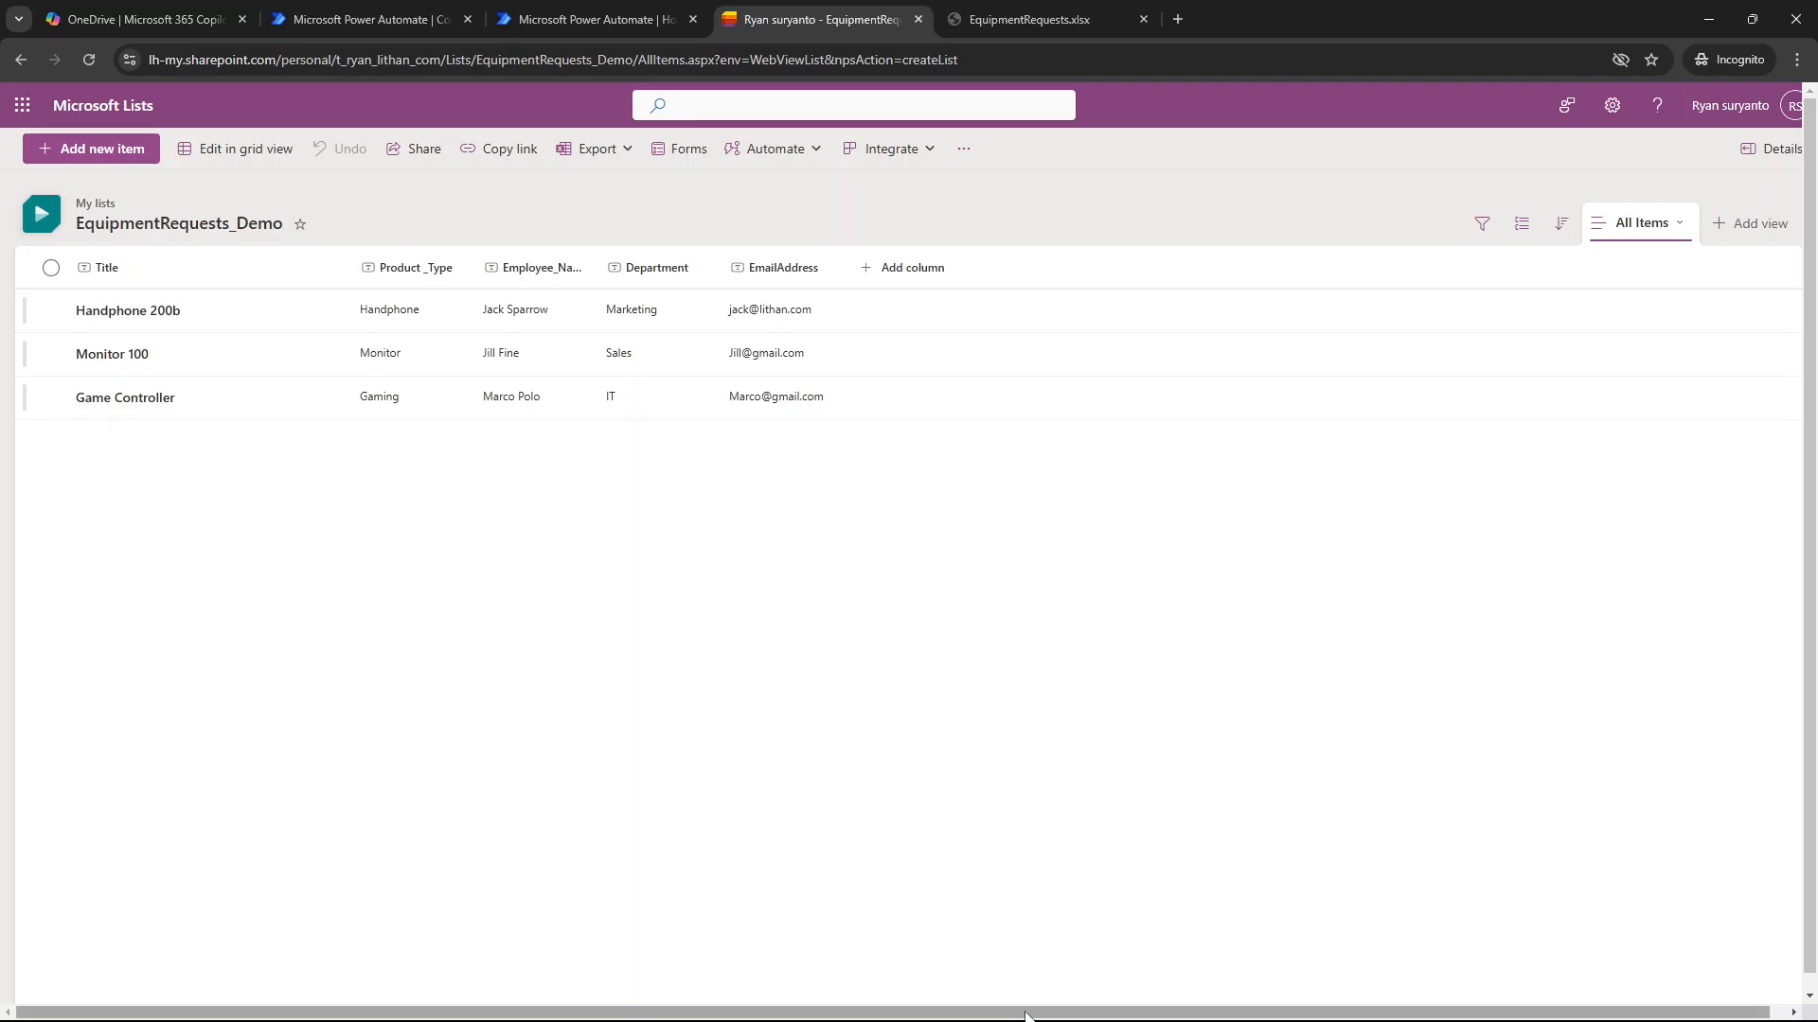
# Step: Switch to Snipping Tool and capture the EquipmentRequests_Demo list from the Microsoft Lists header down to its last item
pyautogui.moveTo(1019, 1020)
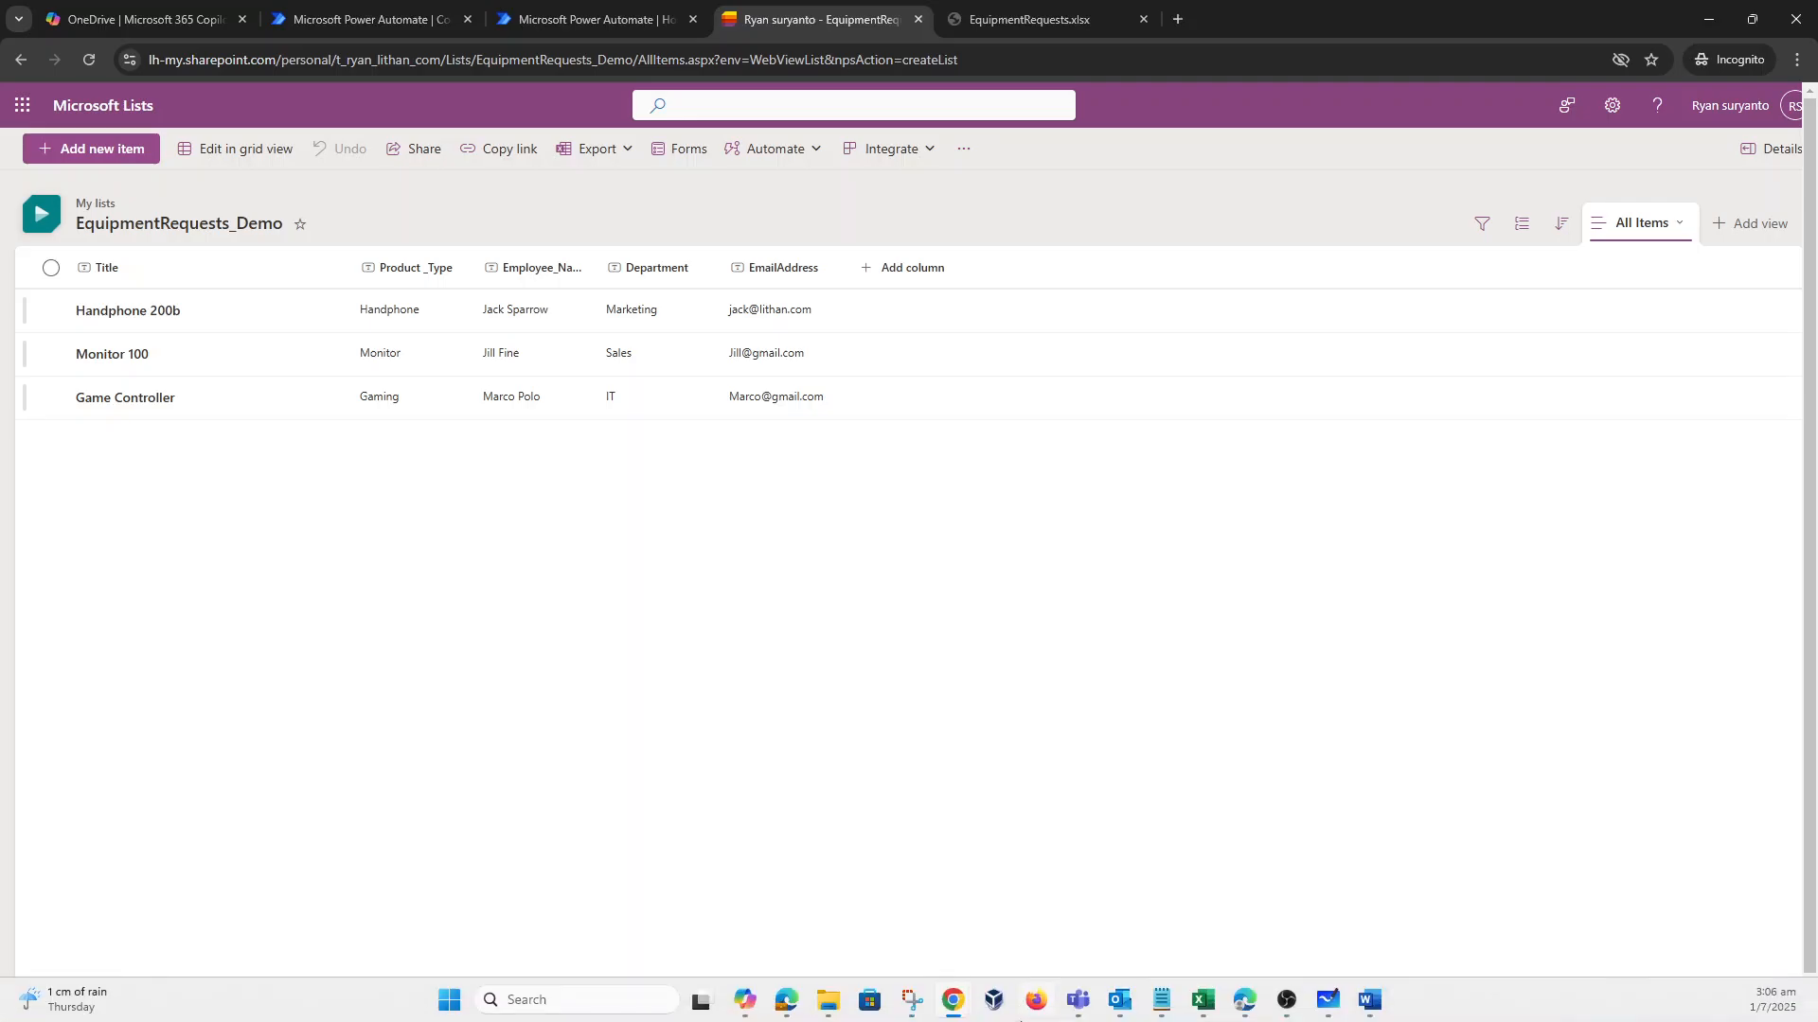
pyautogui.click(912, 1001)
pyautogui.click(161, 52)
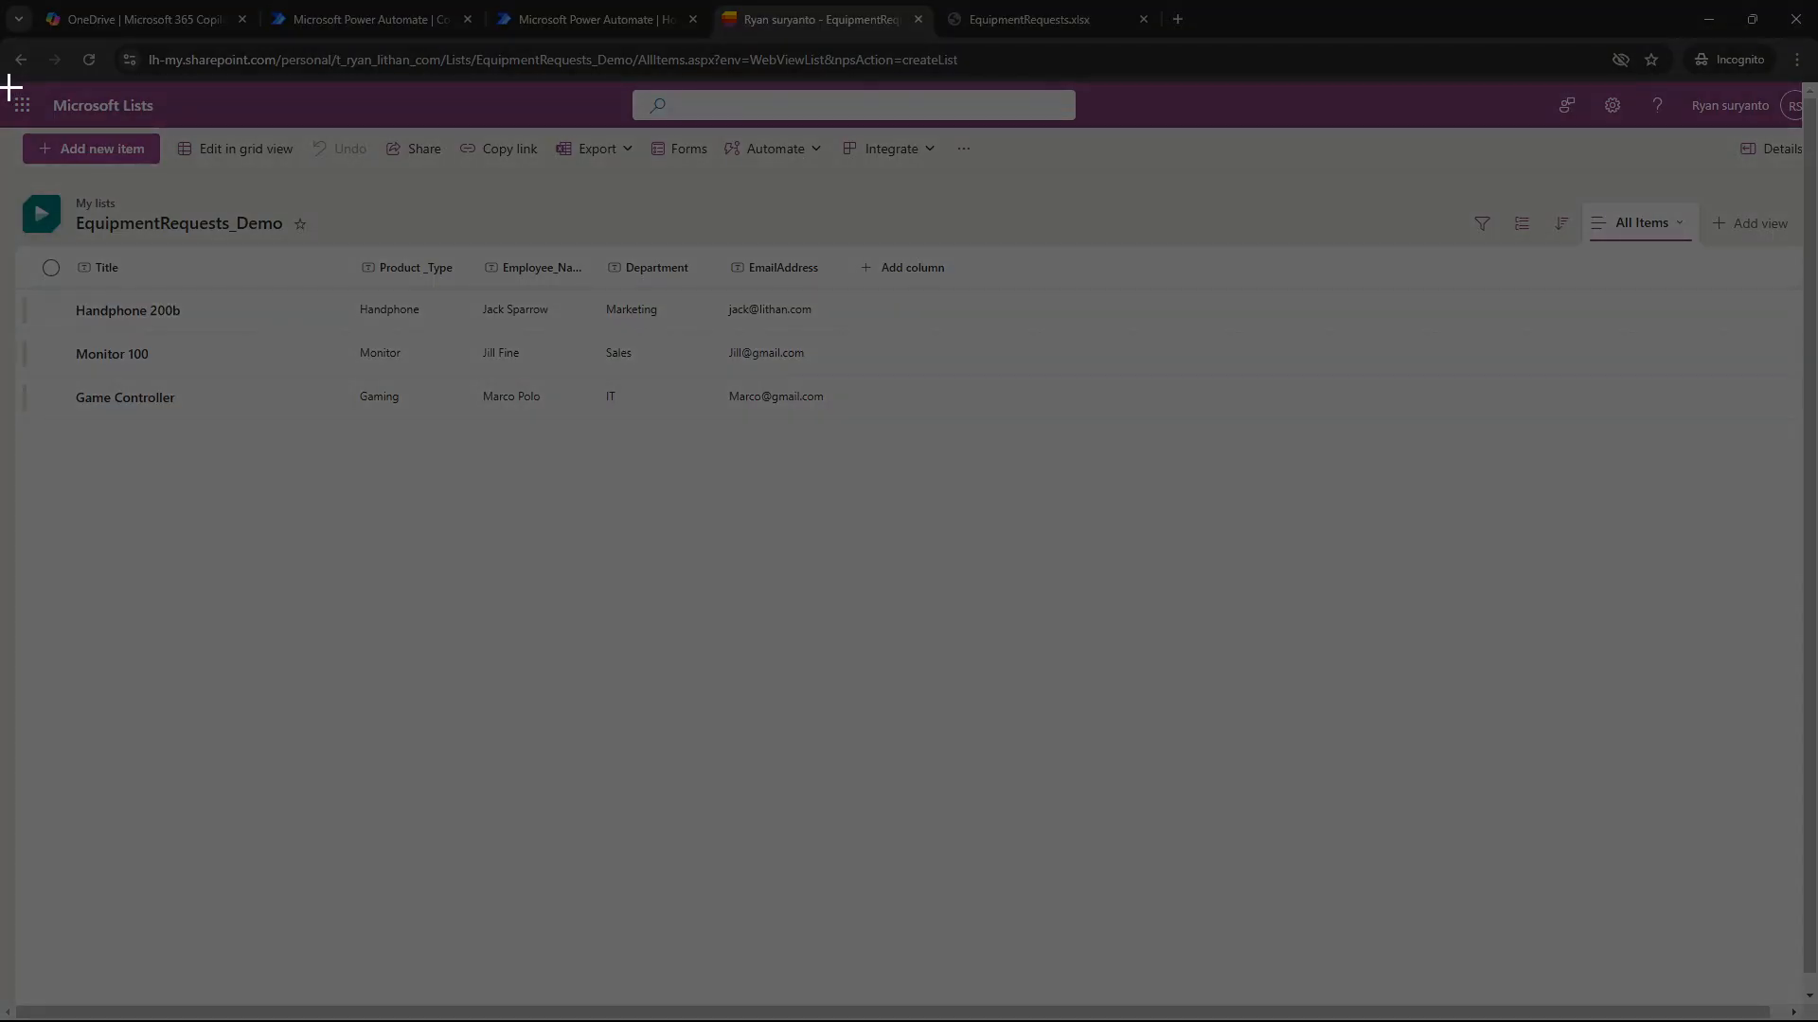
pyautogui.moveTo(9, 88); pyautogui.dragTo(999, 448)
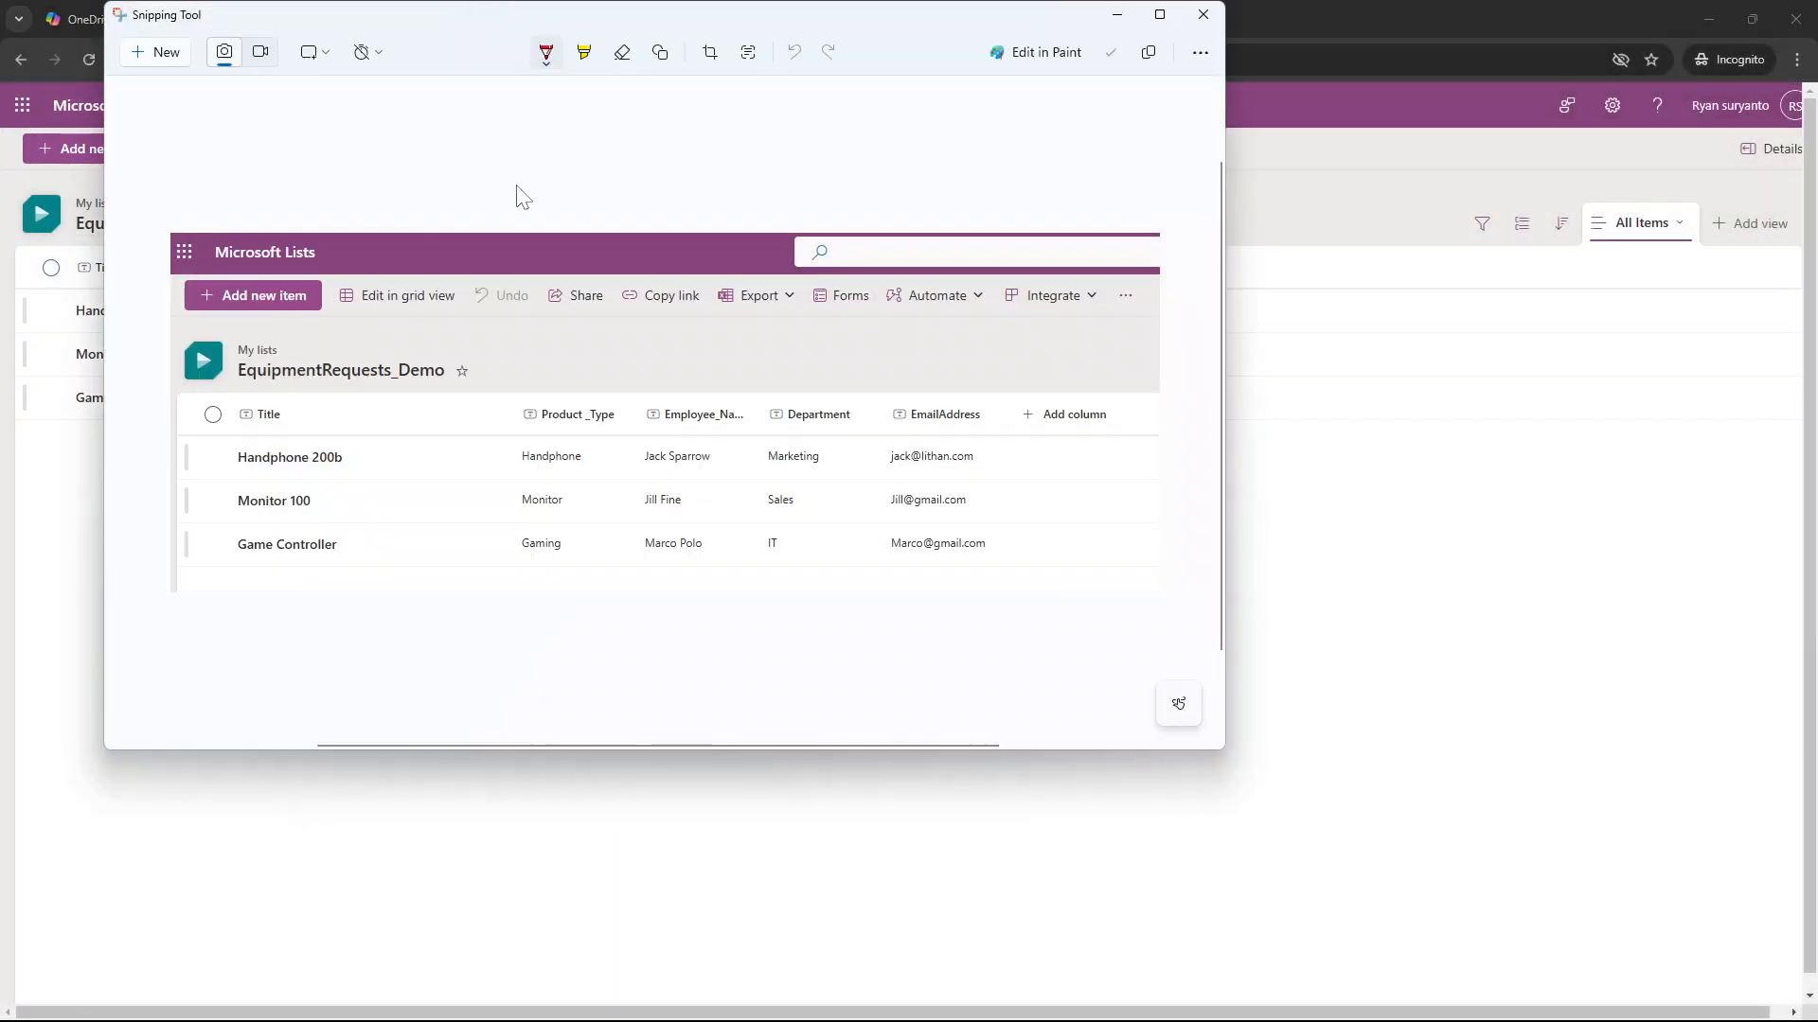
# Step: Outline the EquipmentRequests_Demo list name and the Title column heading with red rectangles and copy the snip
pyautogui.click(660, 52)
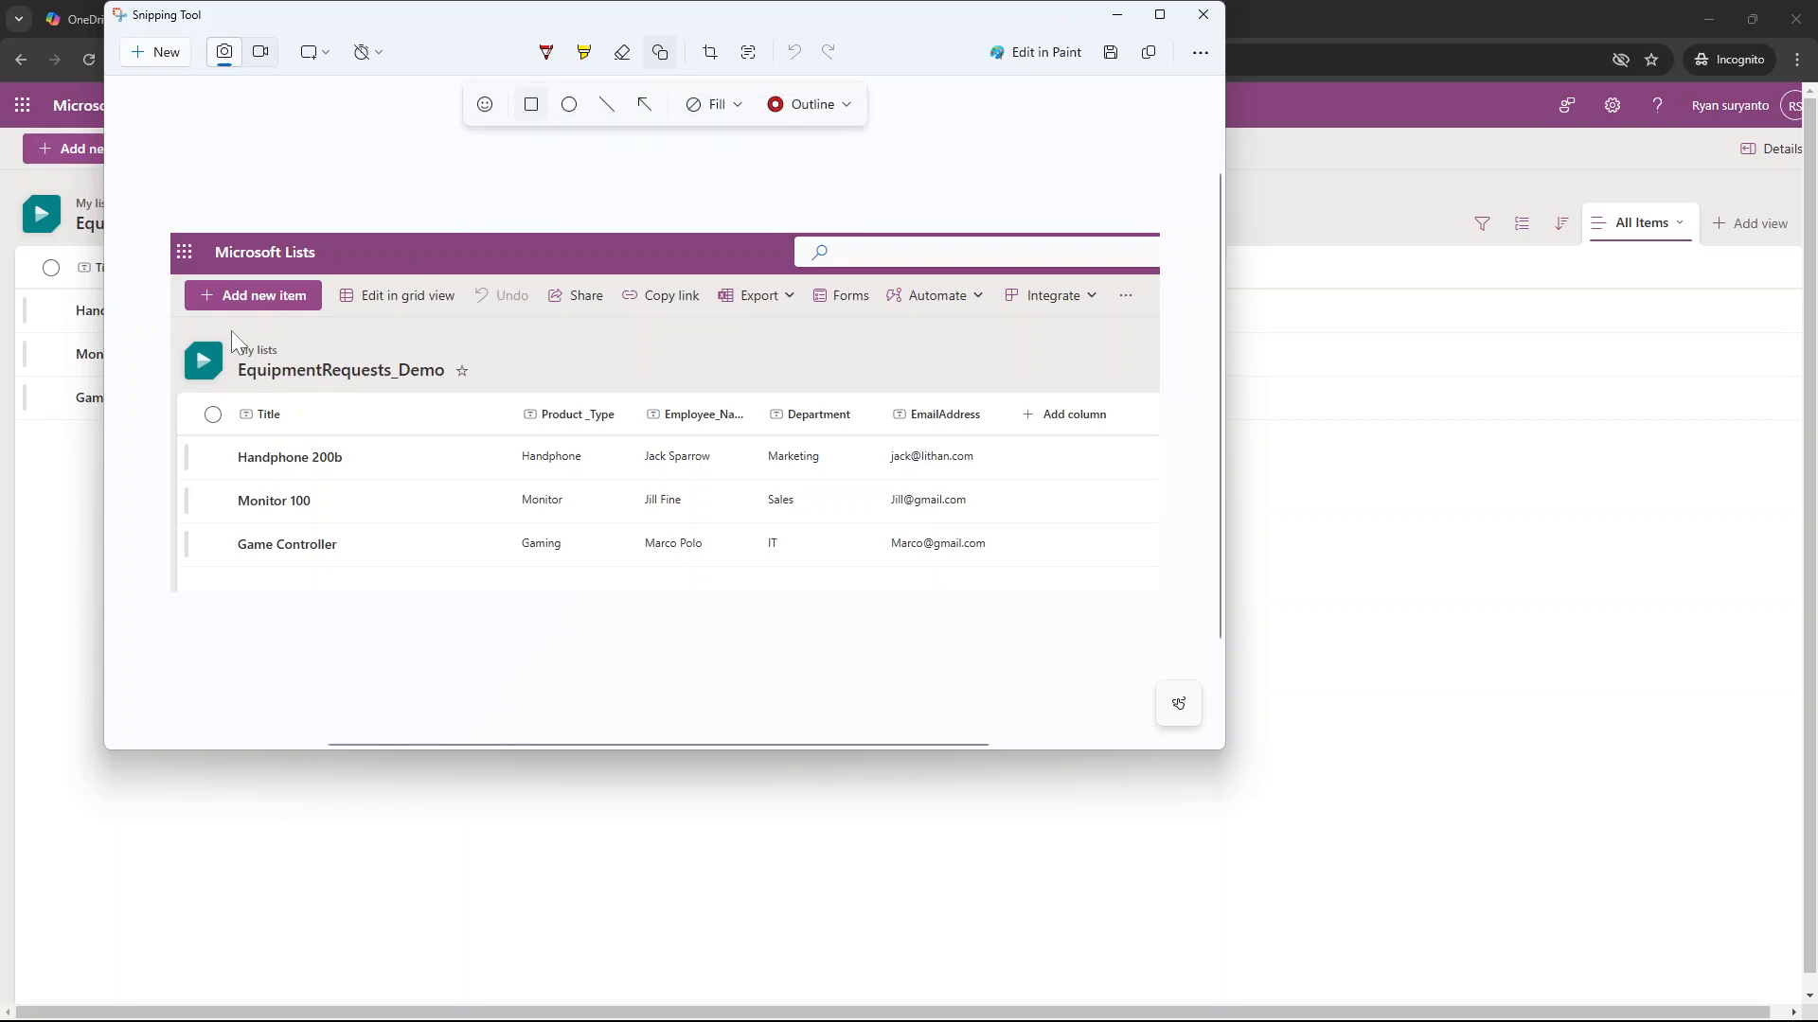
pyautogui.click(539, 109)
pyautogui.moveTo(232, 342); pyautogui.dragTo(485, 389)
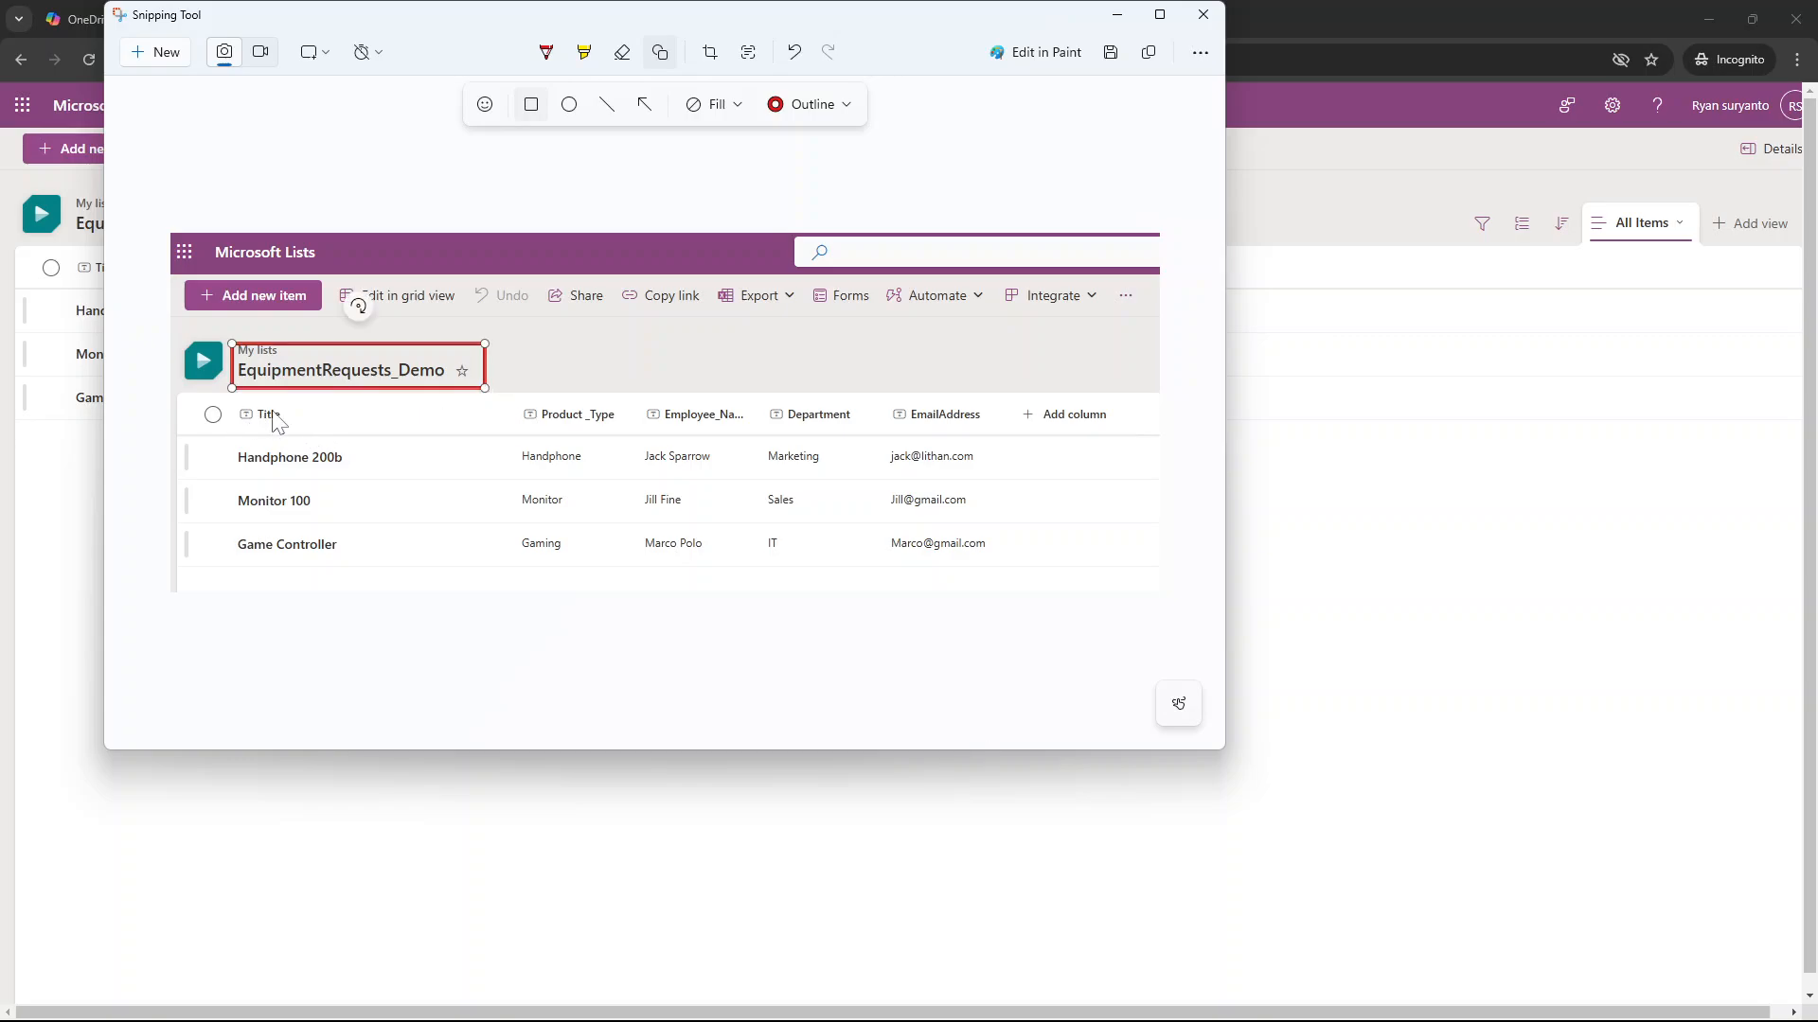
pyautogui.moveTo(230, 403); pyautogui.dragTo(355, 429)
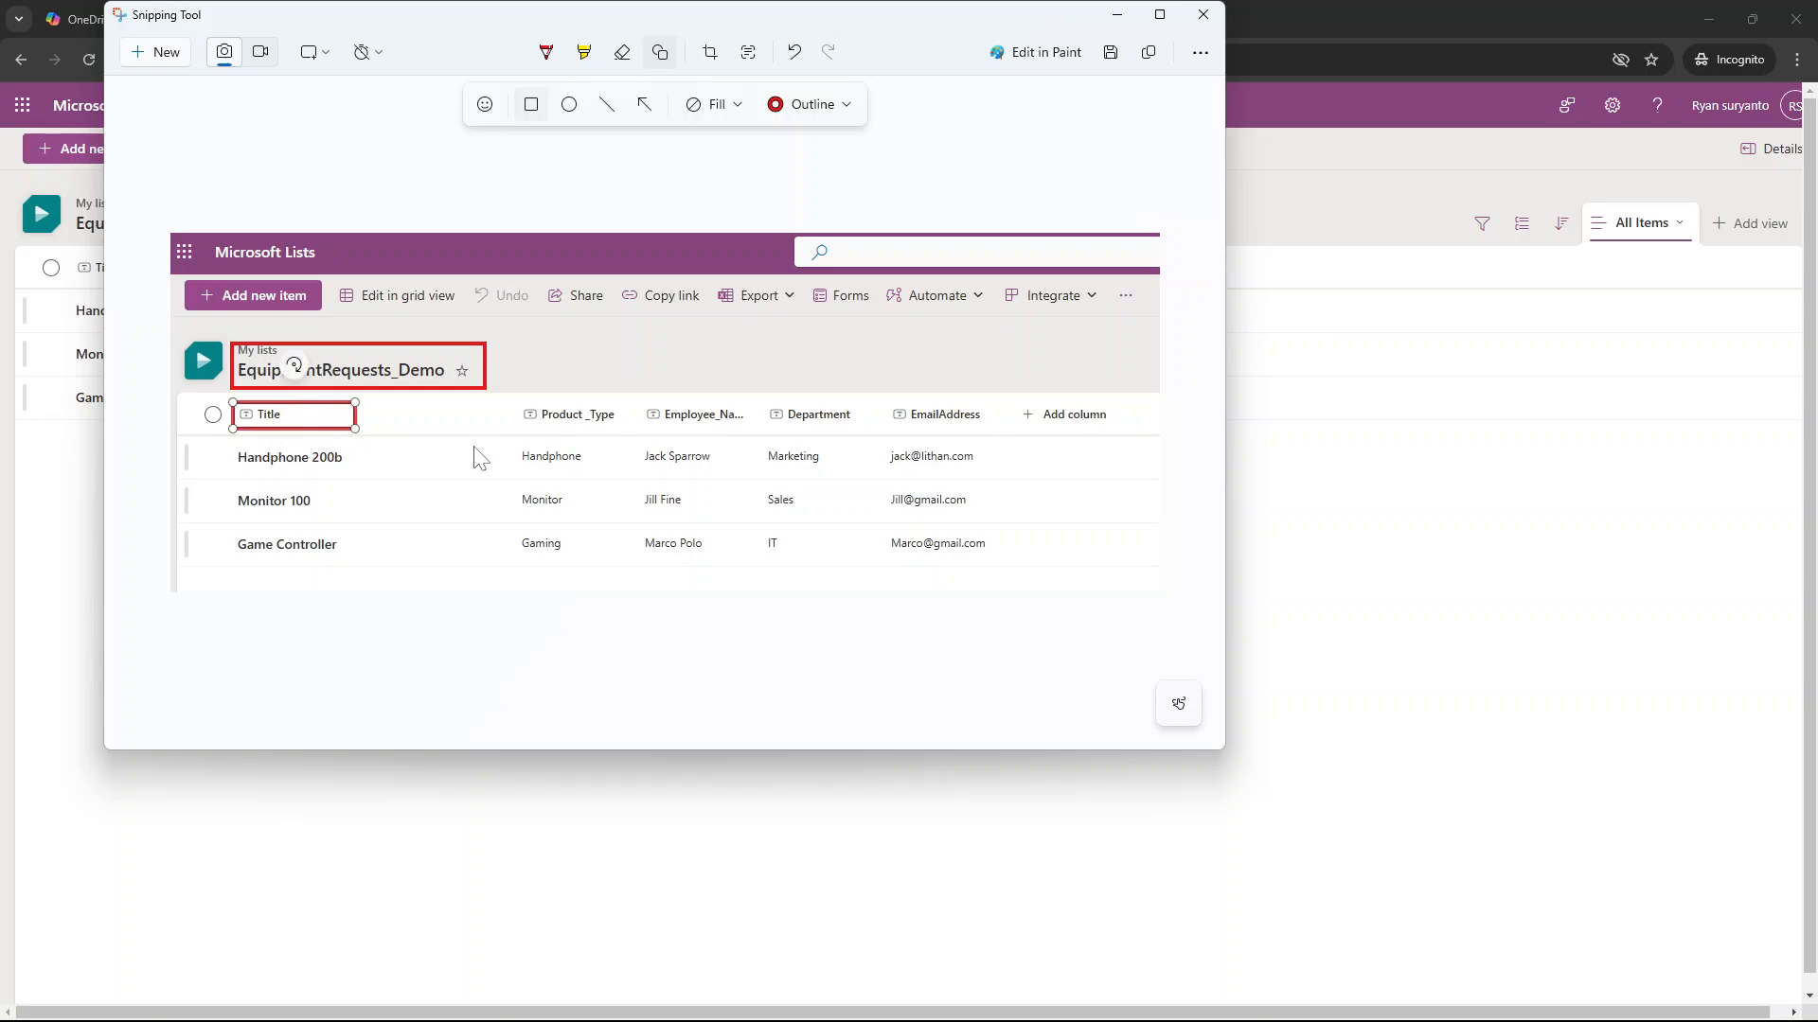
pyautogui.click(1148, 52)
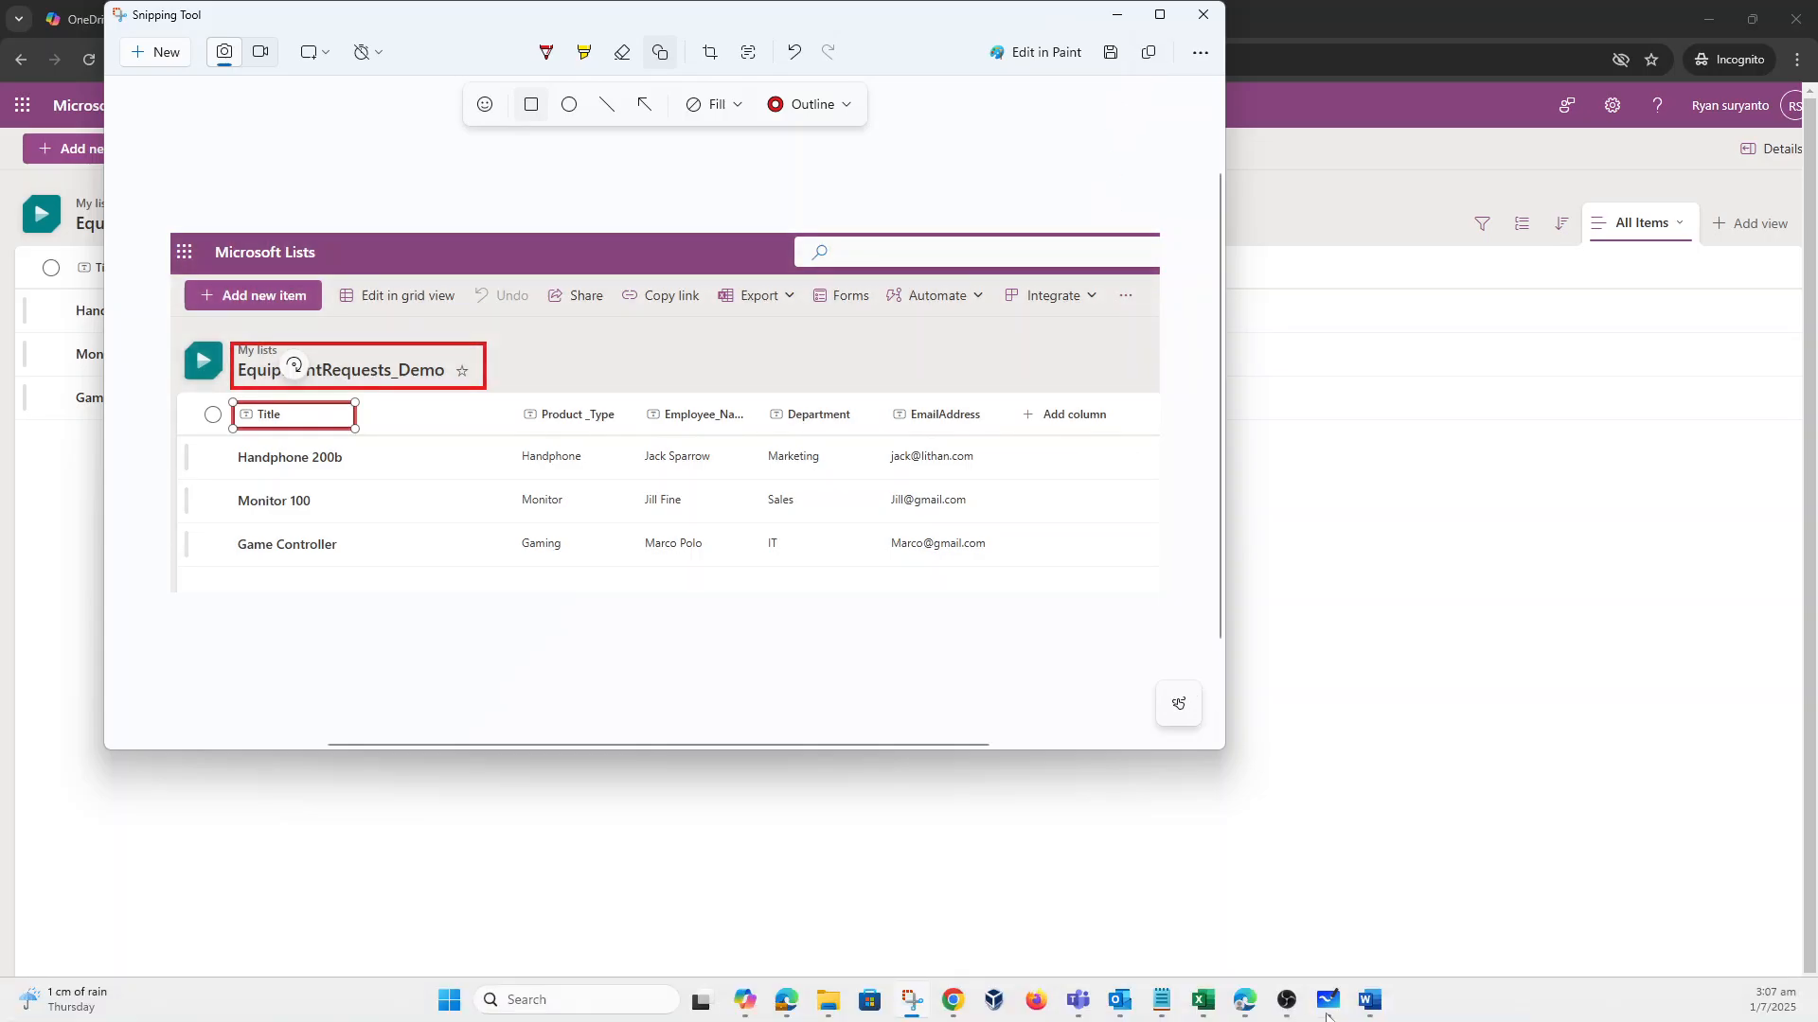
# Step: Switch to the Word assignment and paste the annotated list screenshot below the End of Task 1 screenshot request
pyautogui.click(1368, 1003)
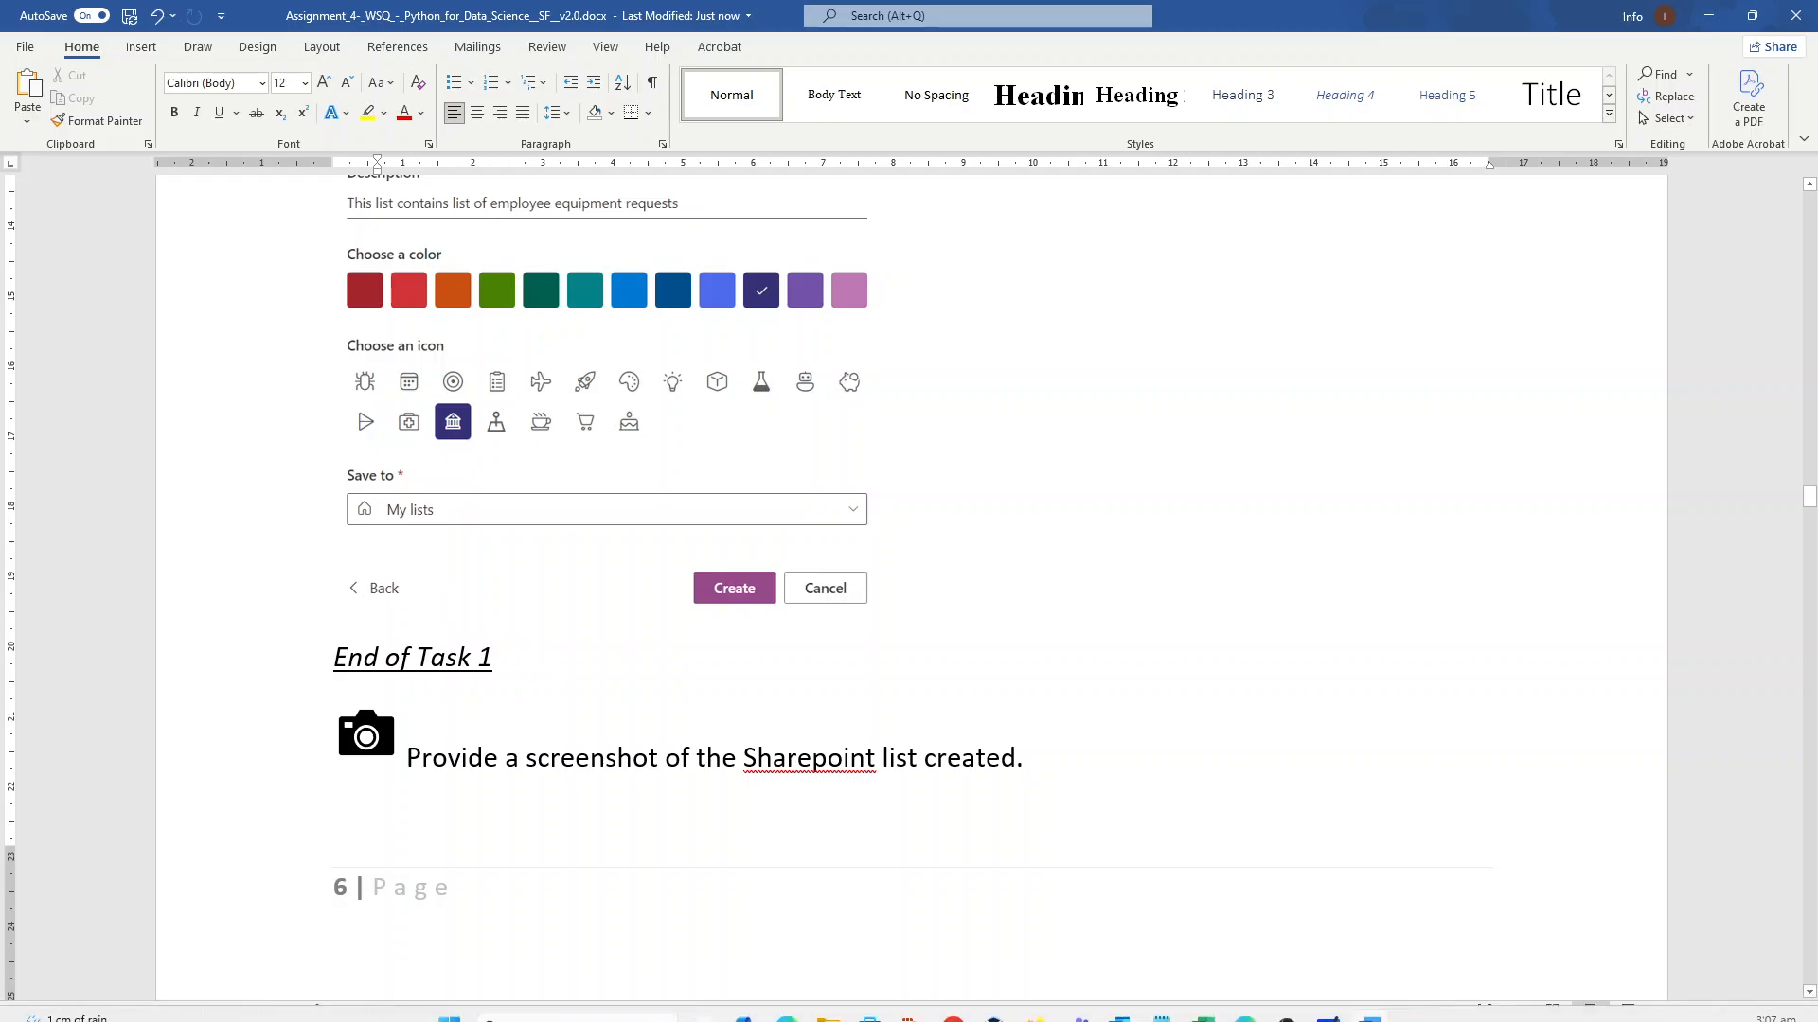
pyautogui.scroll(-4, 478, 743)
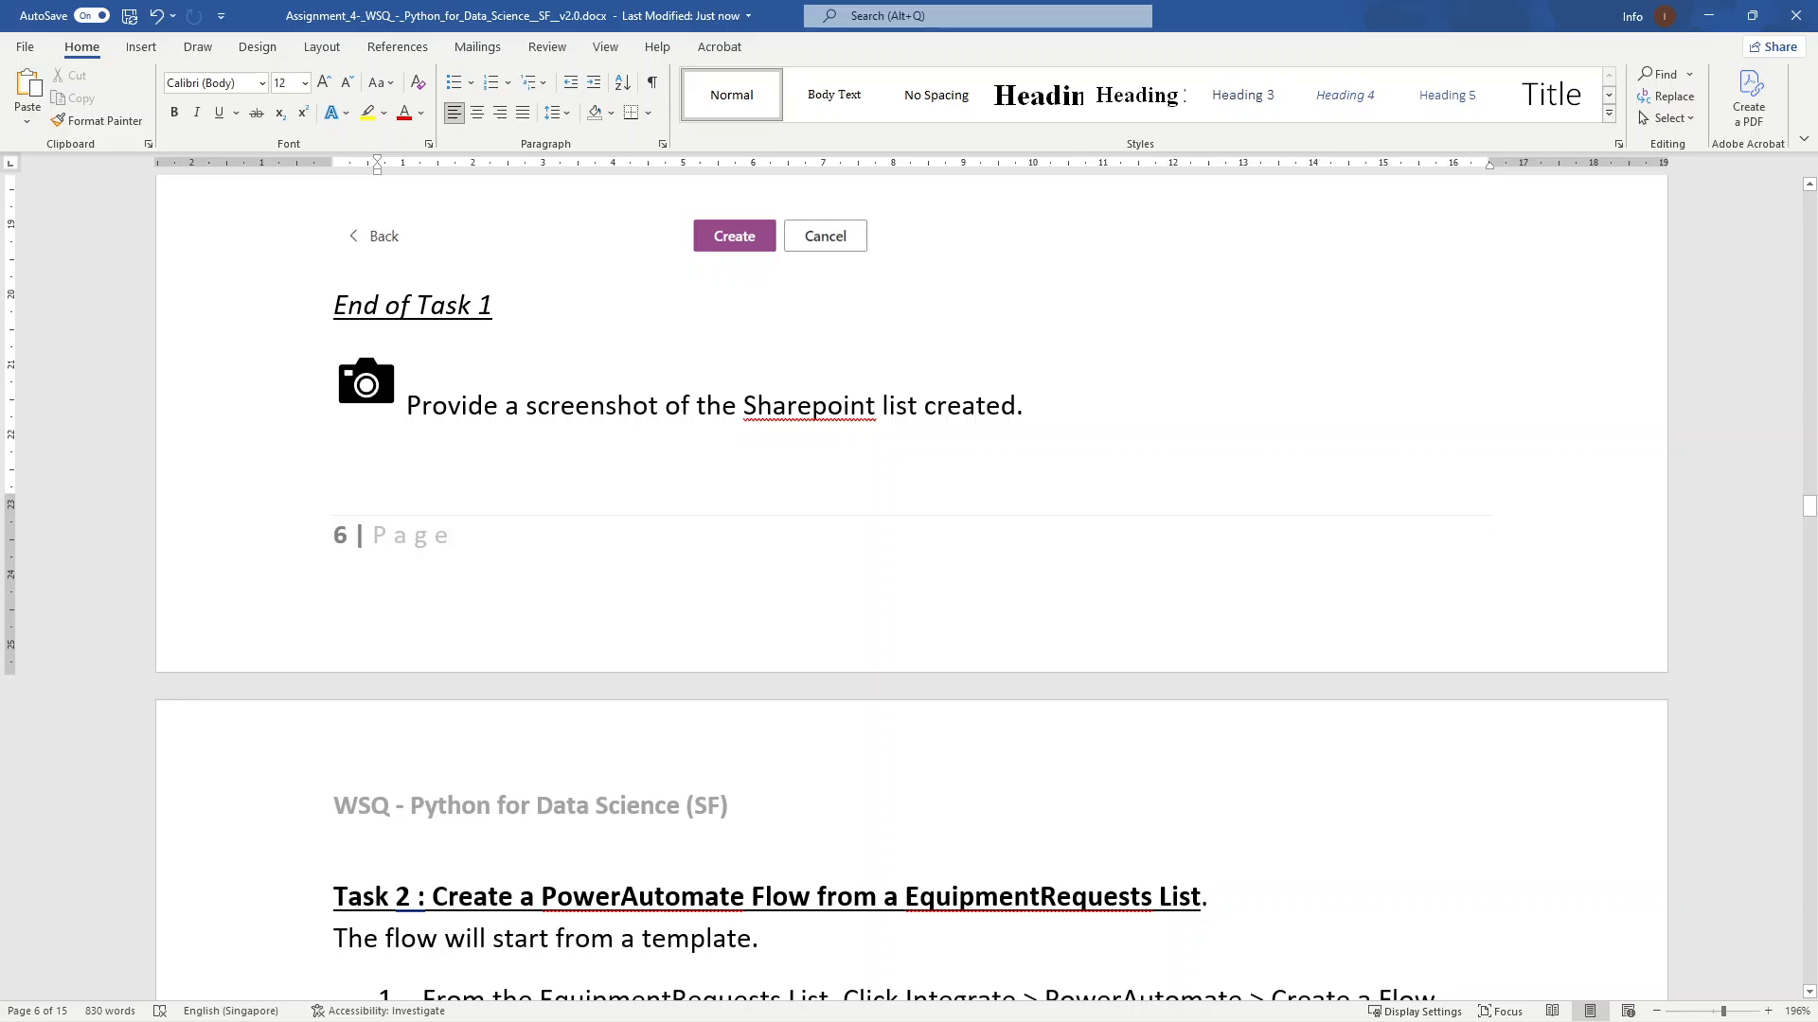
pyautogui.click(335, 465)
pyautogui.hotkey('ctrl', 'v')
pyautogui.scroll(-5, 770, 803)
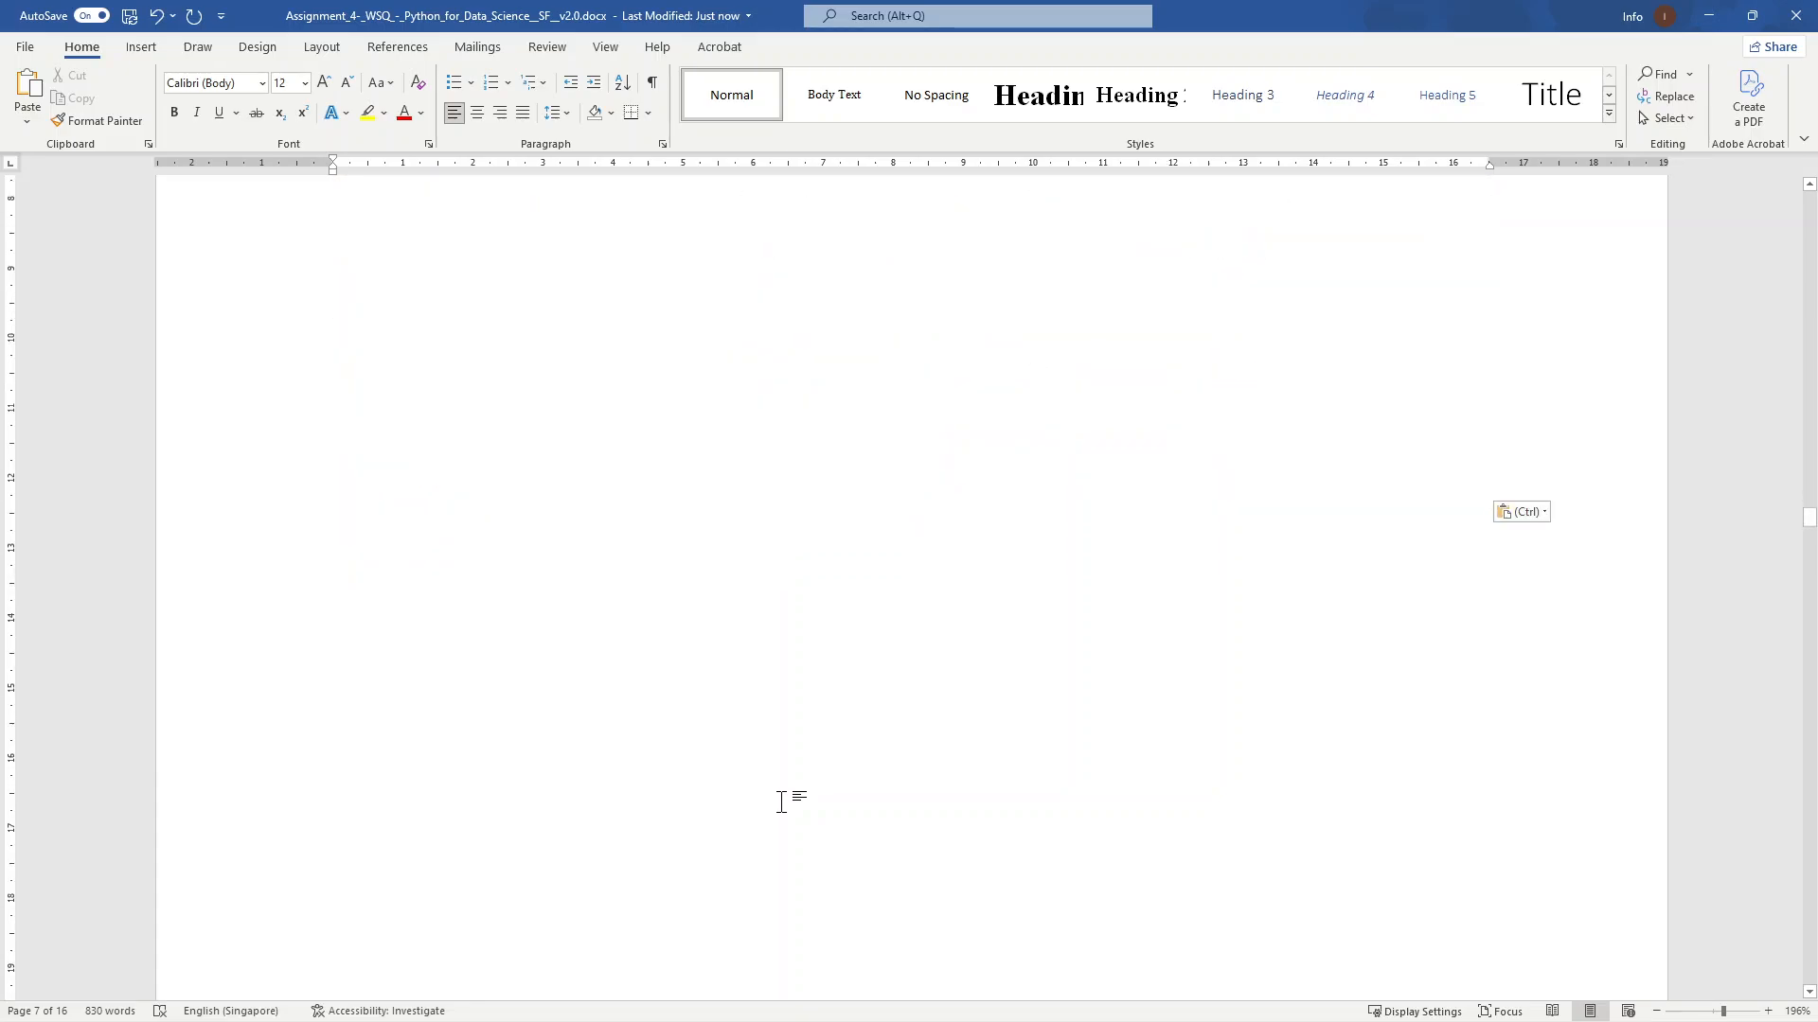
pyautogui.scroll(-5, 781, 802)
pyautogui.scroll(15, 782, 806)
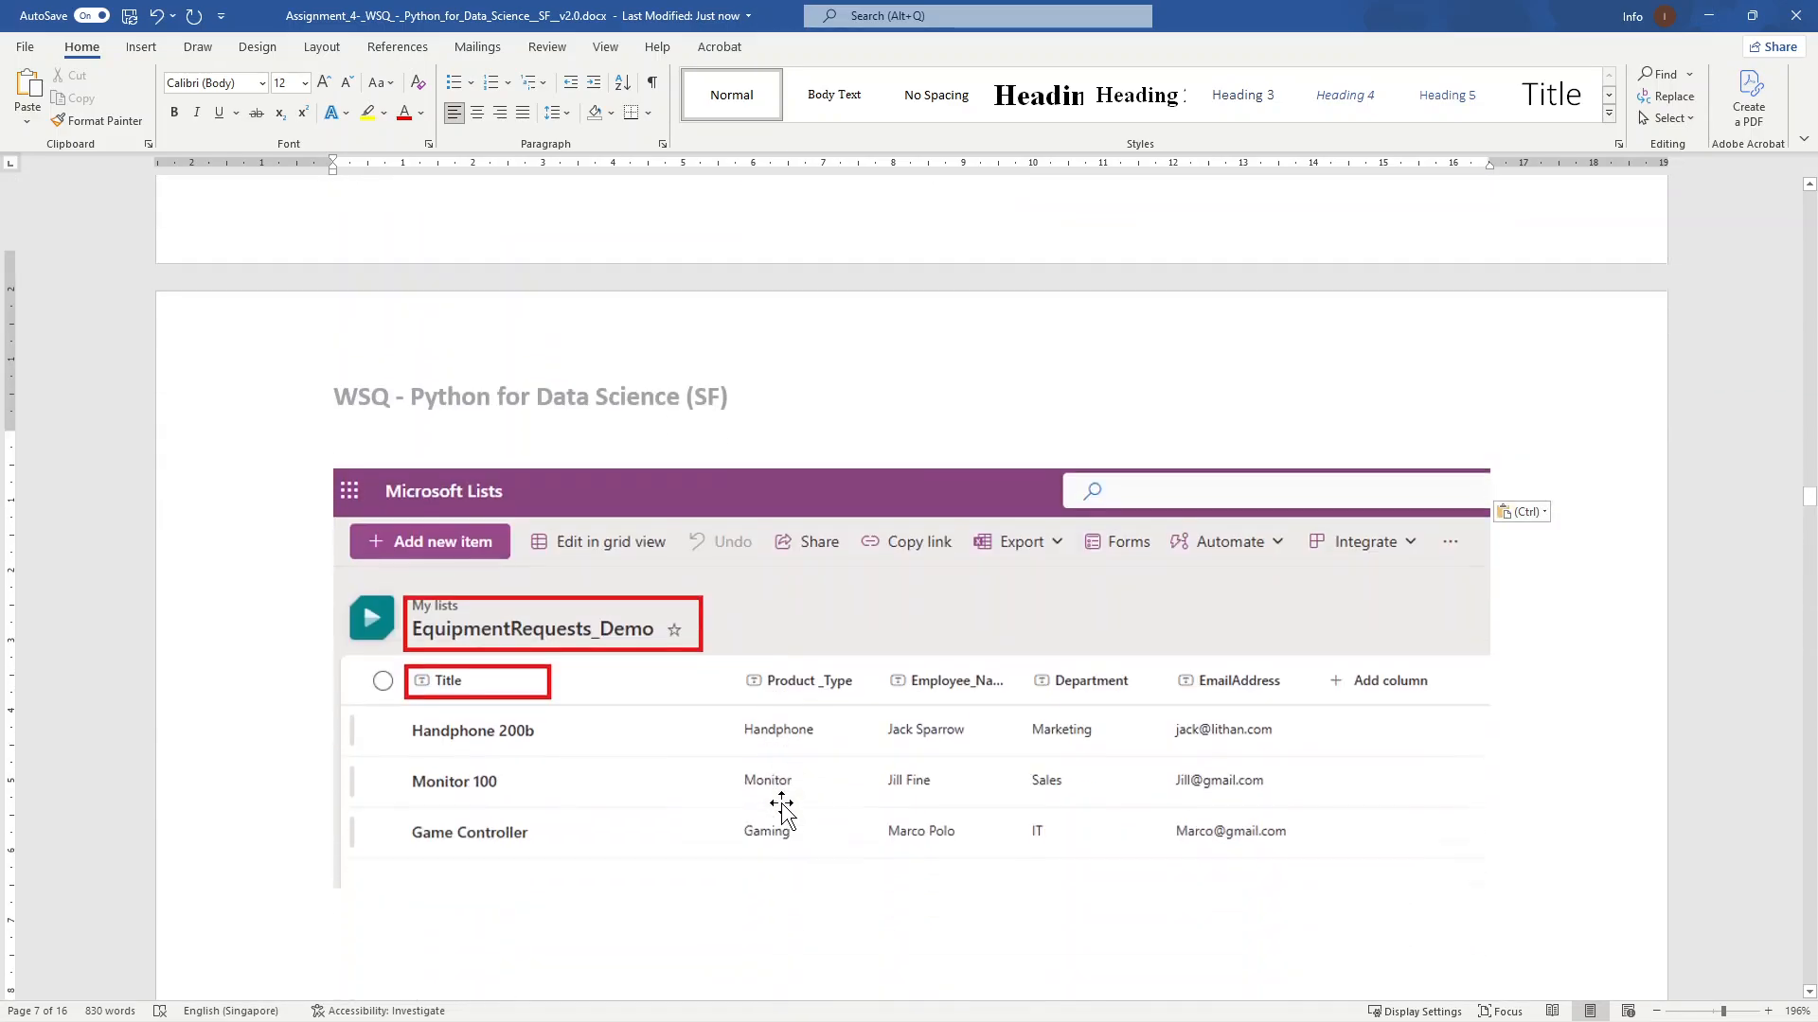
# Step: Read the opening Task 2 instructions on creating a Power Automate flow from the EquipmentRequests list
pyautogui.scroll(-1, 781, 809)
pyautogui.scroll(-5, 613, 626)
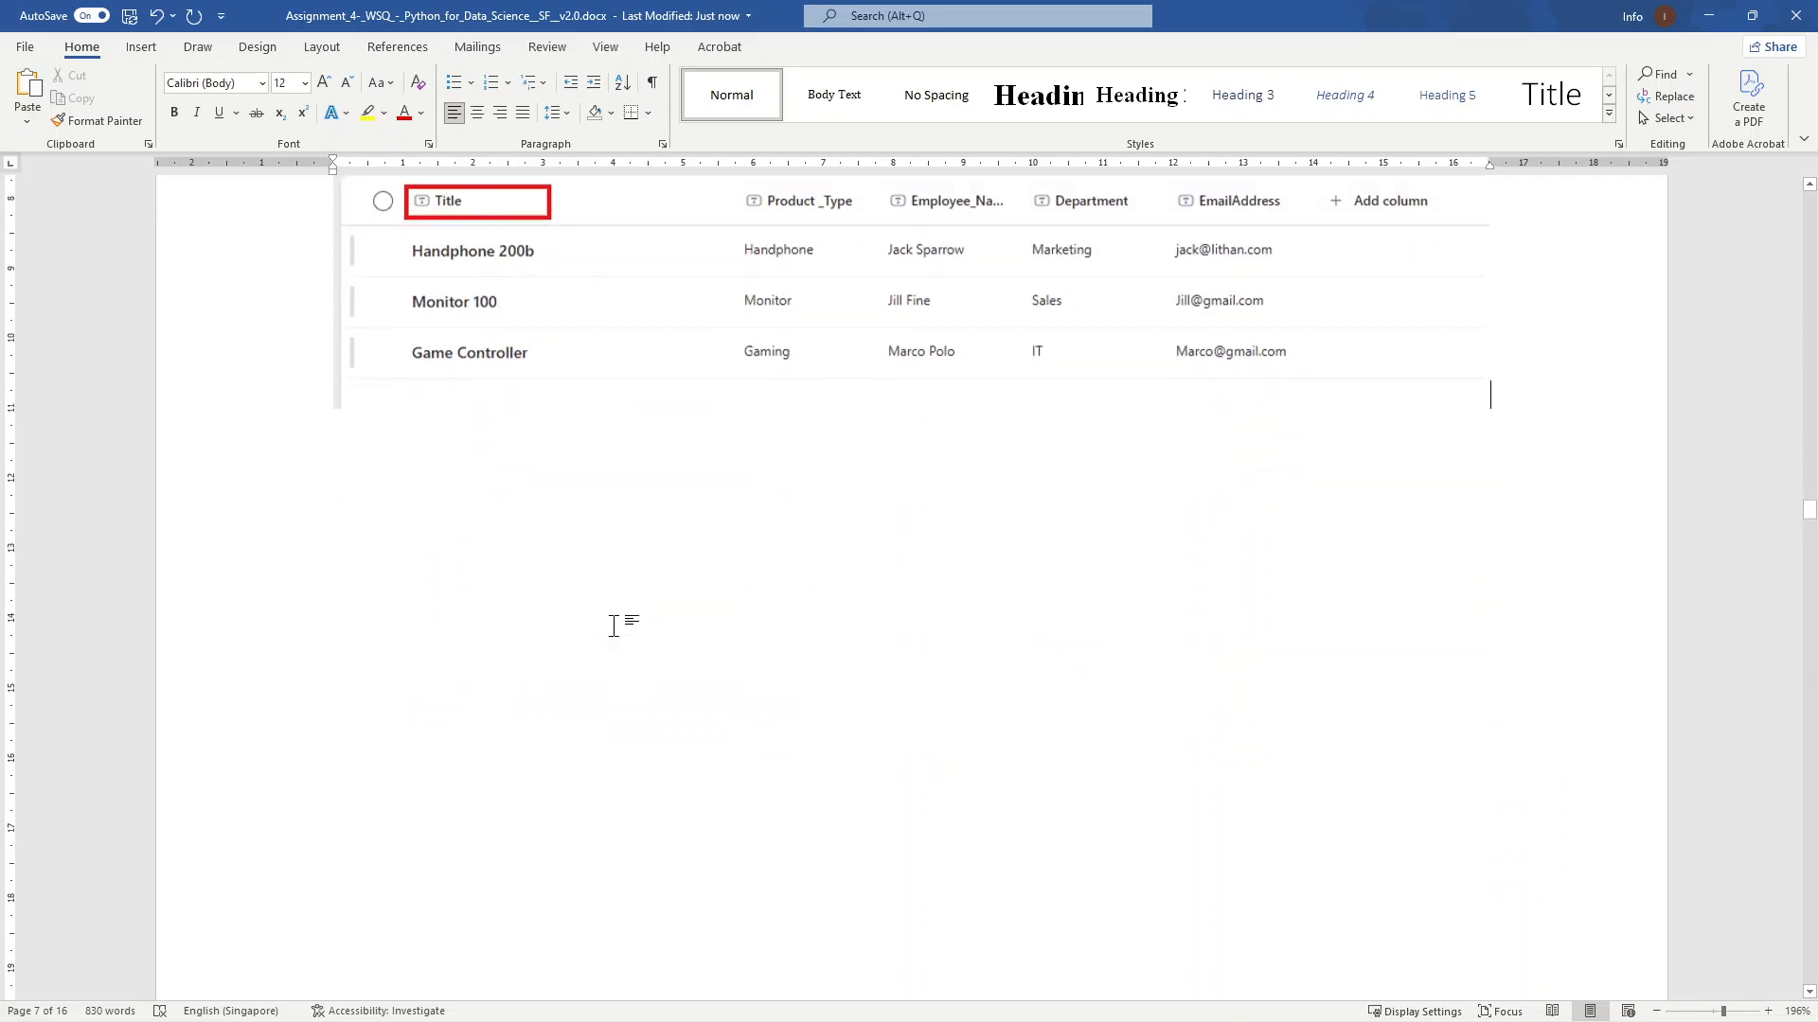
pyautogui.scroll(-10, 613, 627)
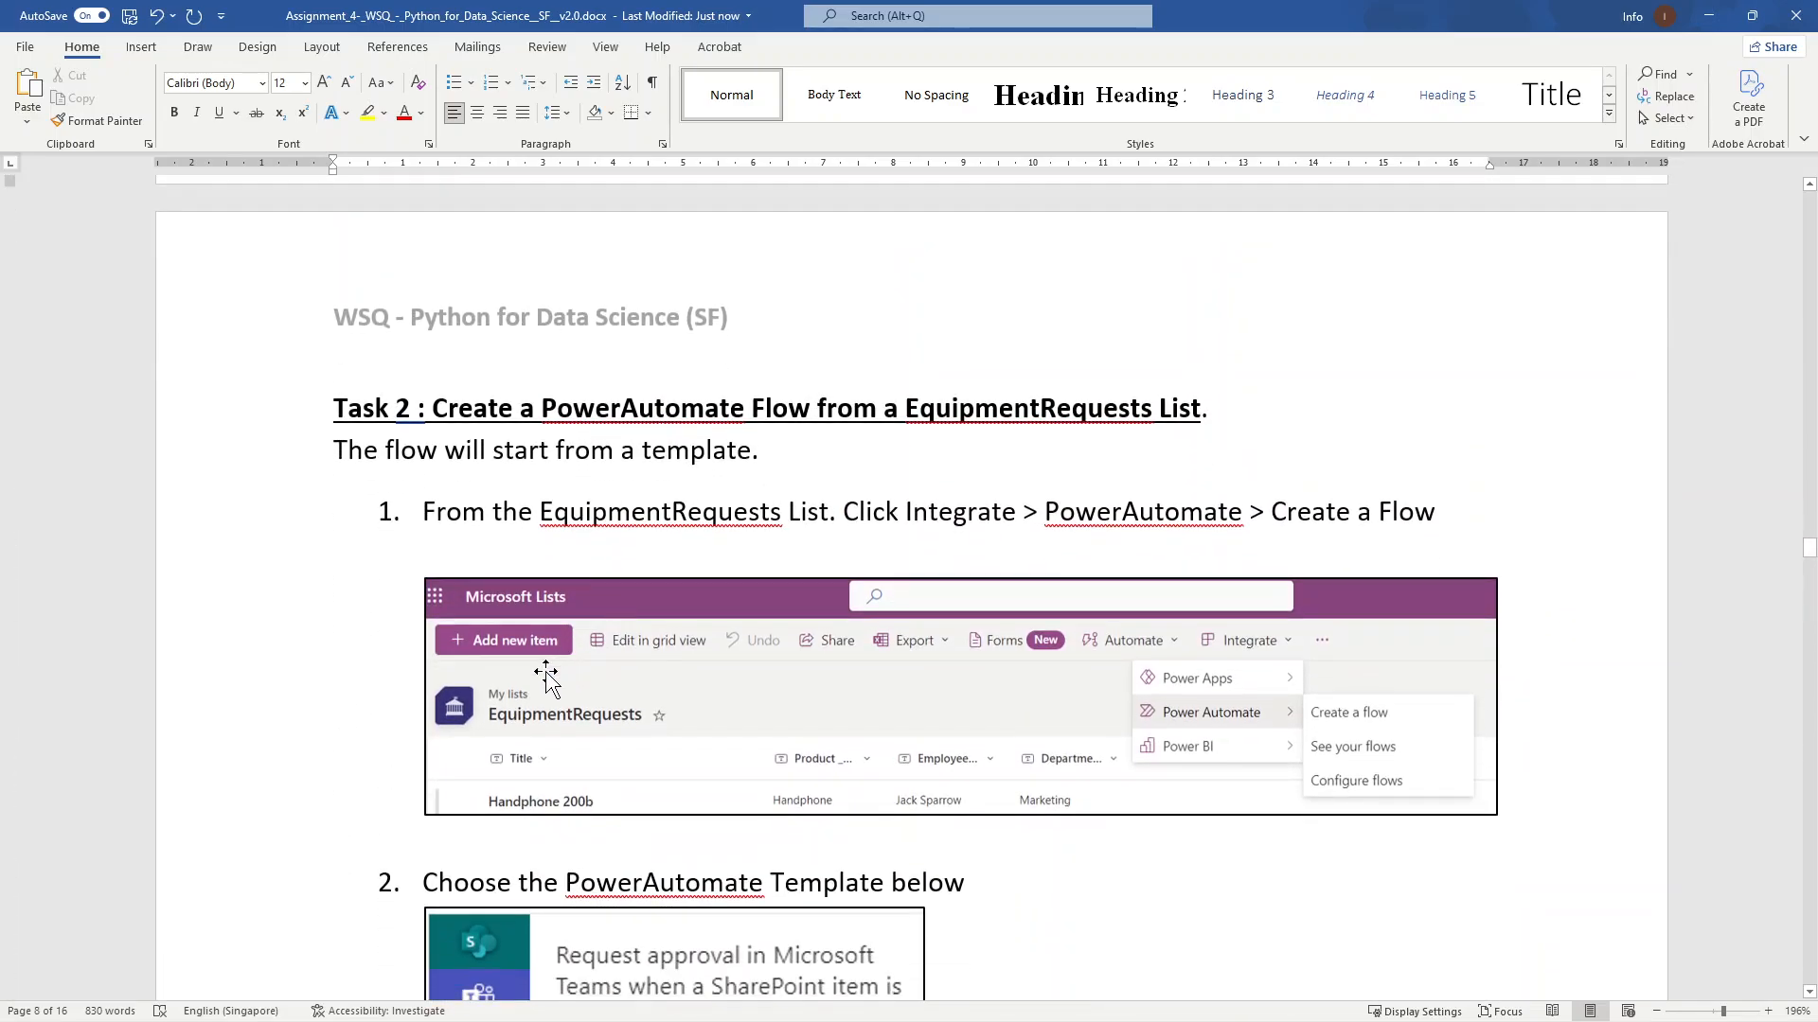